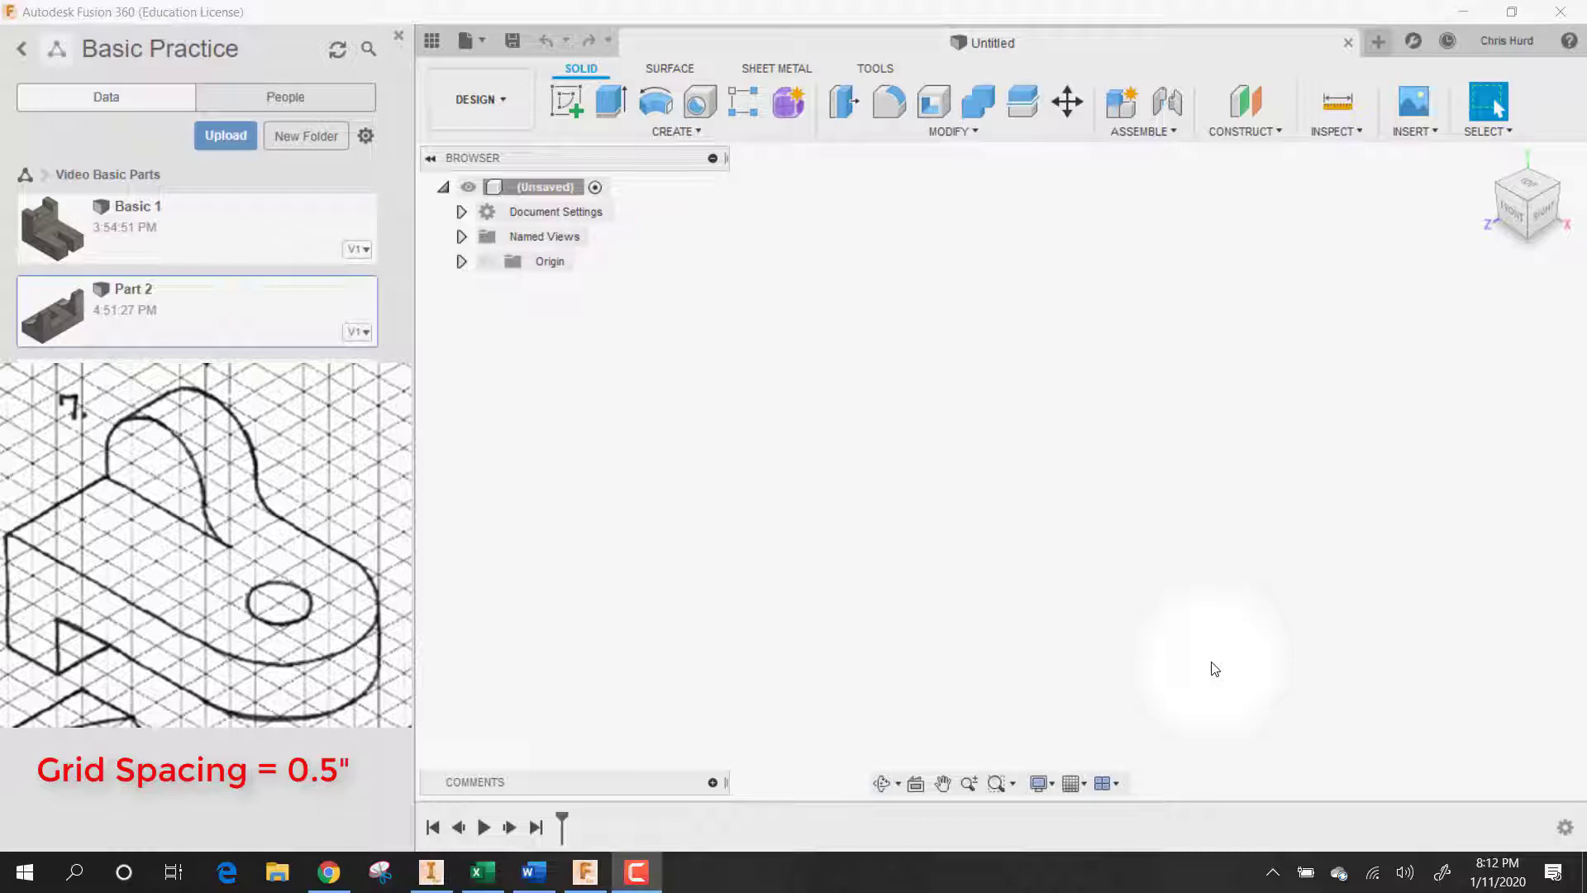
# Step: Start a sketch on the front plane and draw a 4 by 3 in rectangle from the origin
pyautogui.click(567, 100)
pyautogui.click(1038, 439)
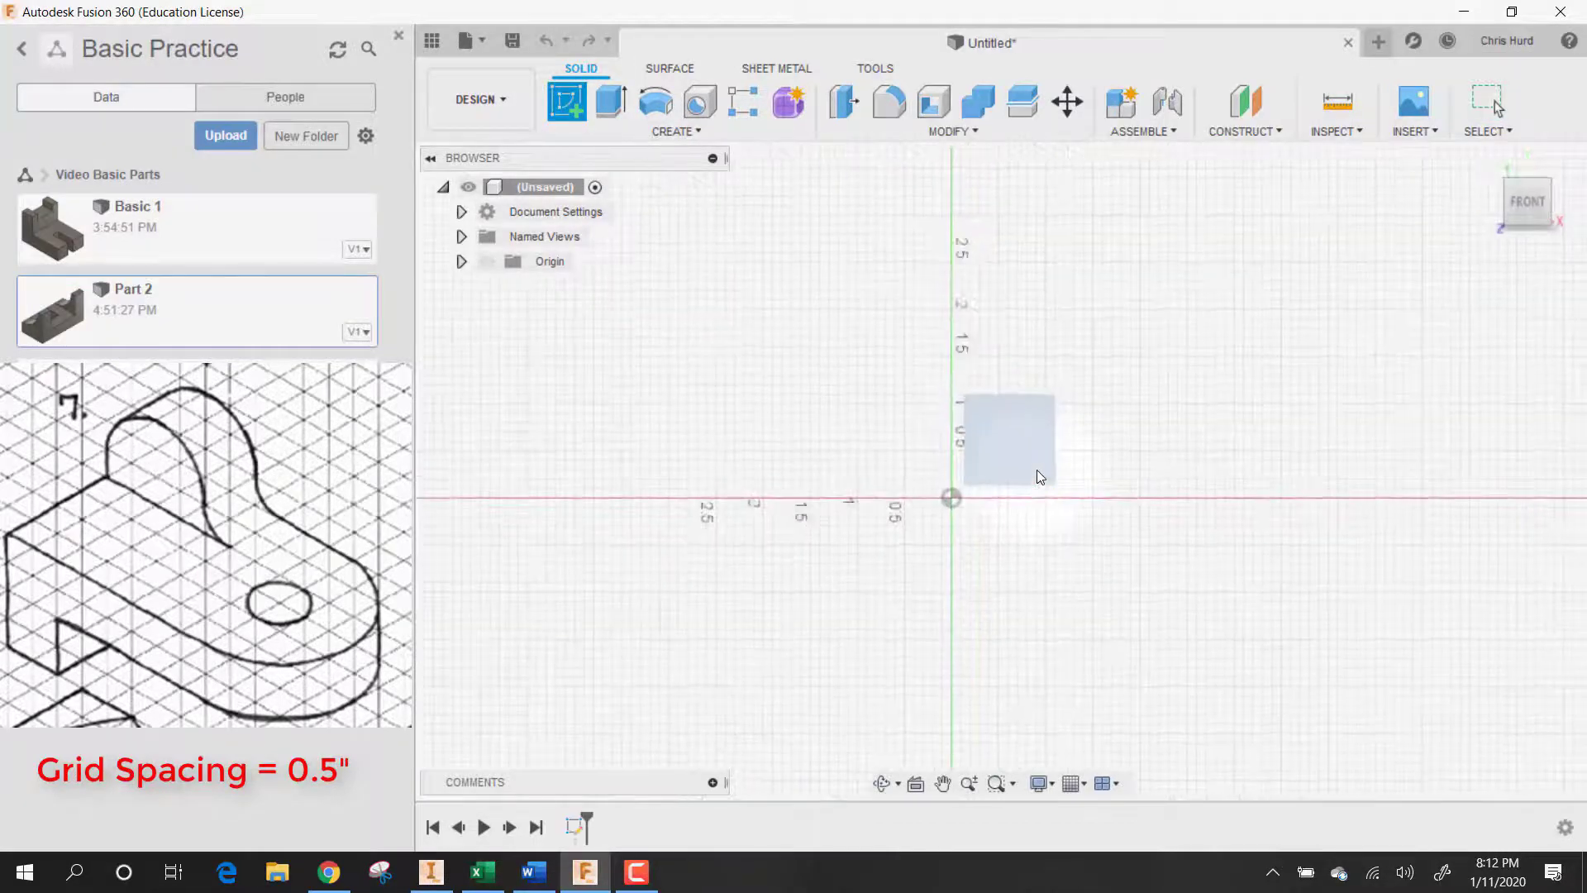
pyautogui.click(610, 105)
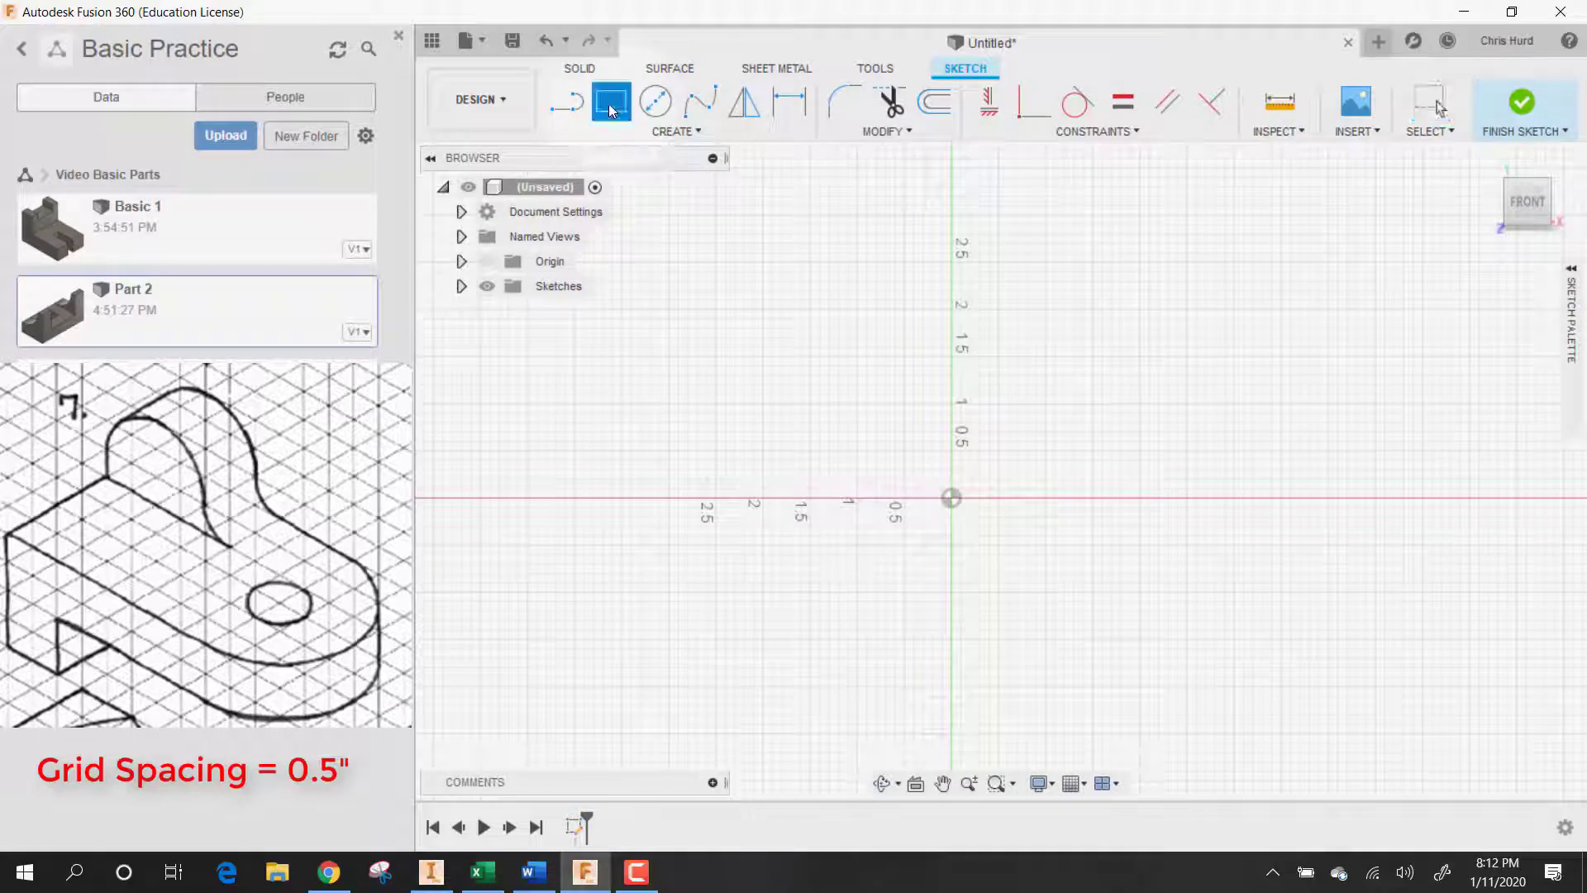
pyautogui.click(950, 498)
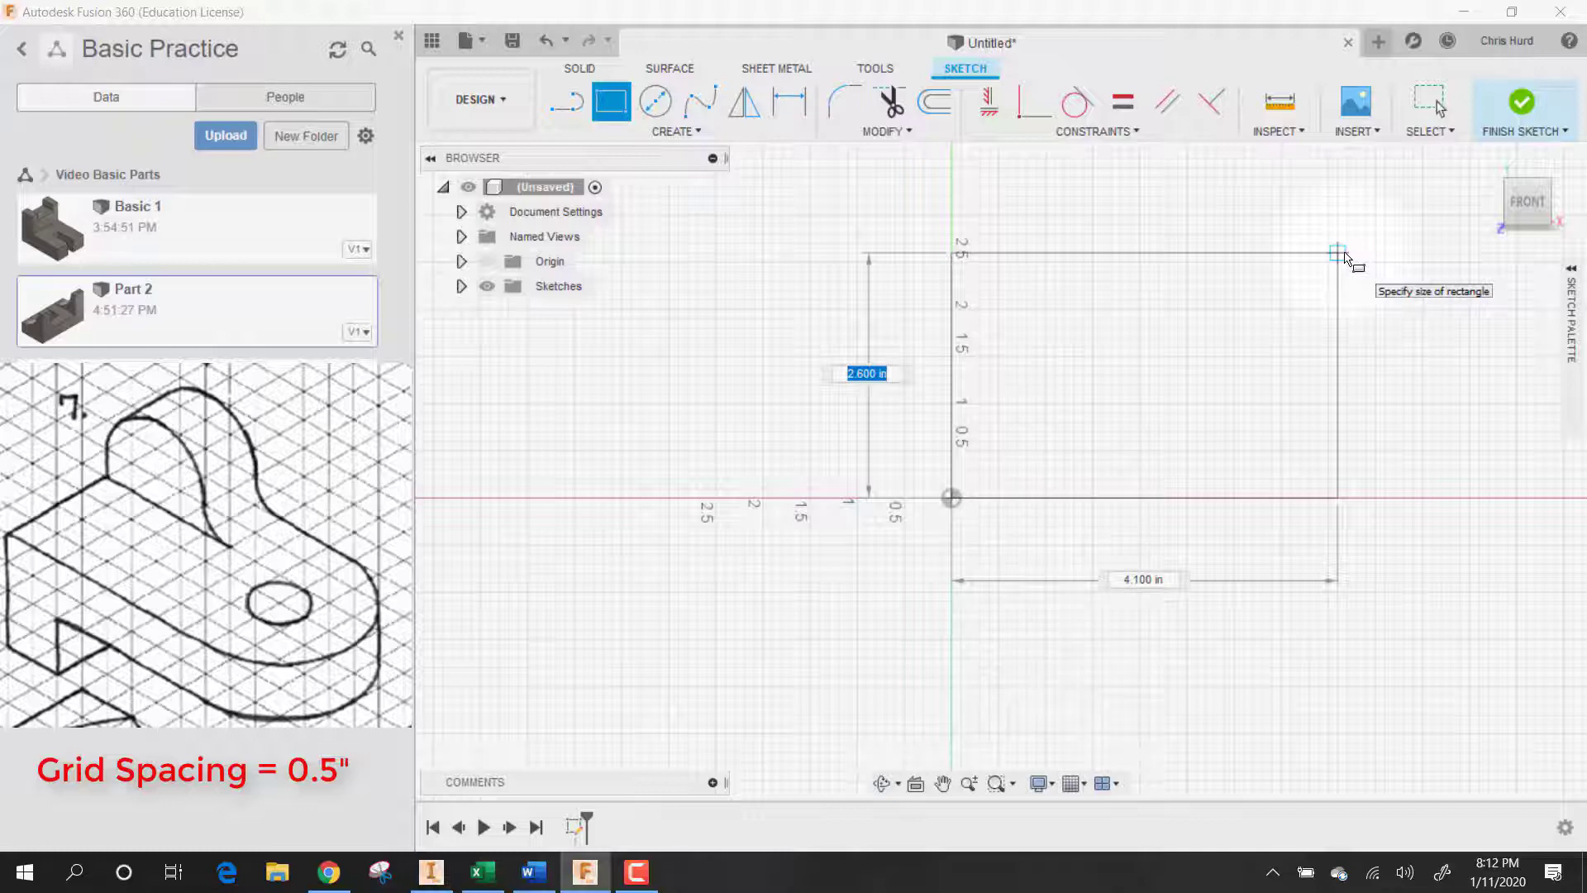
pyautogui.write('3')
pyautogui.press('Tab')
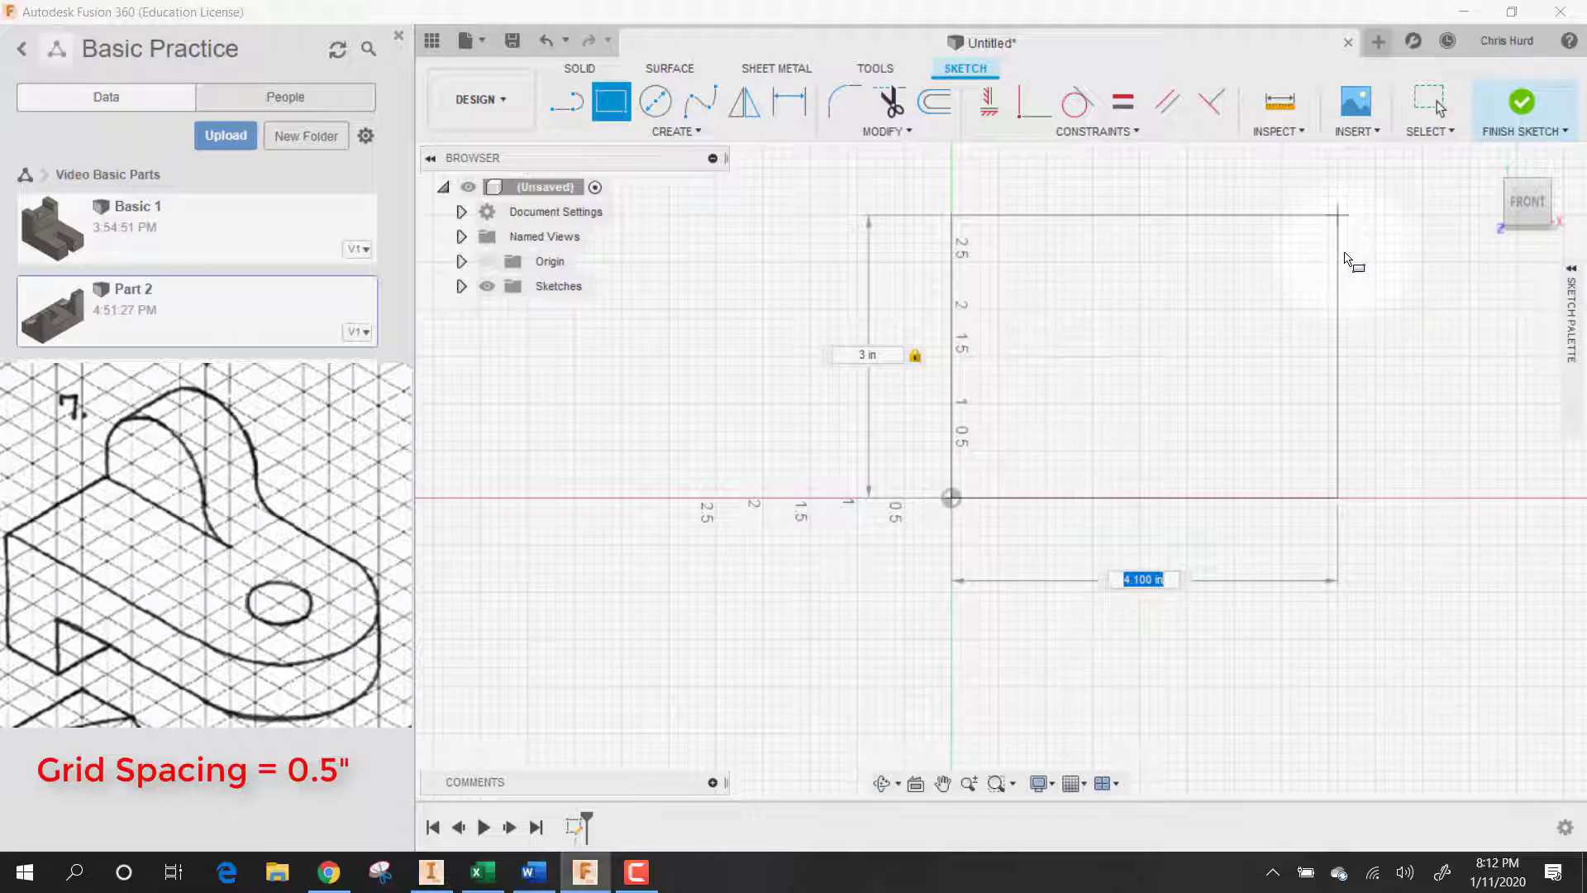
pyautogui.write('4')
pyautogui.press('Tab')
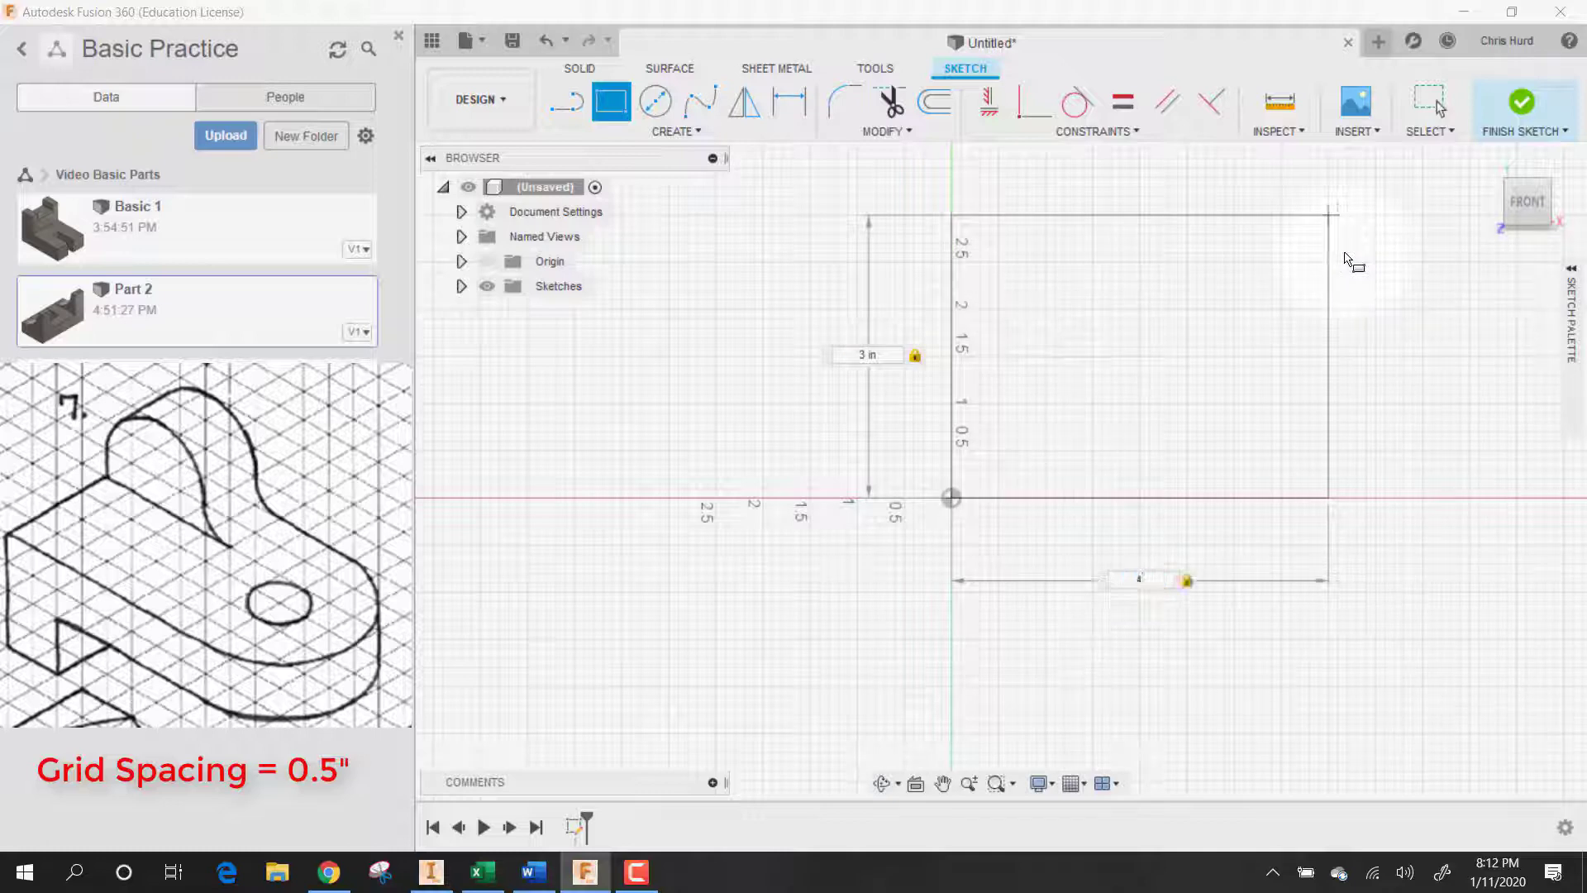
pyautogui.press('Return')
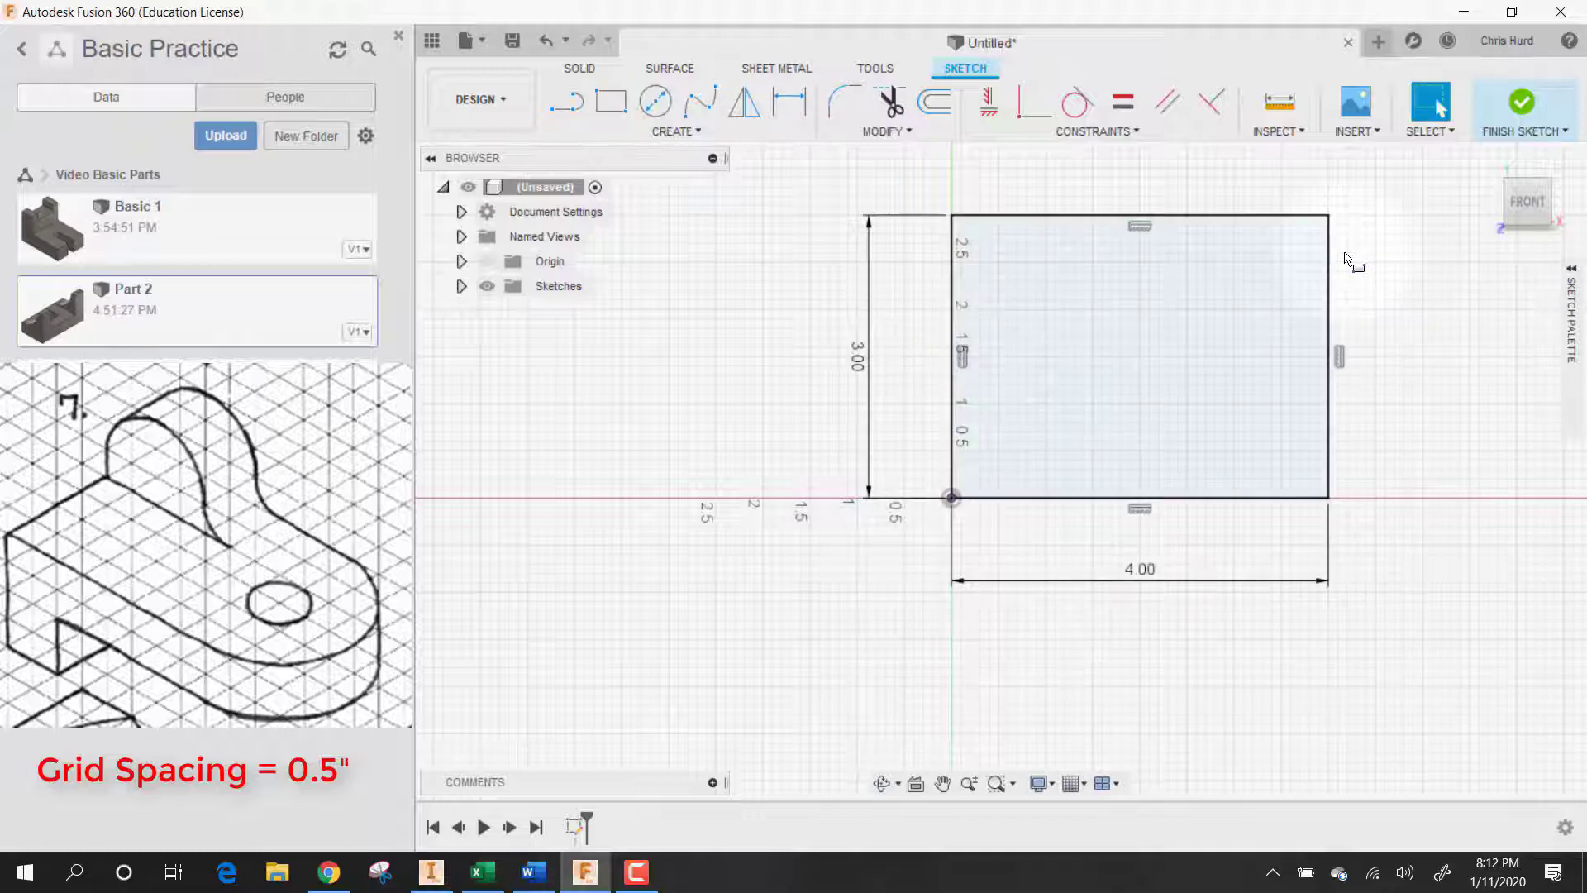
# Step: Draw a circle centred on the rectangle's right-edge midpoint, reaching its top-right corner
pyautogui.click(661, 104)
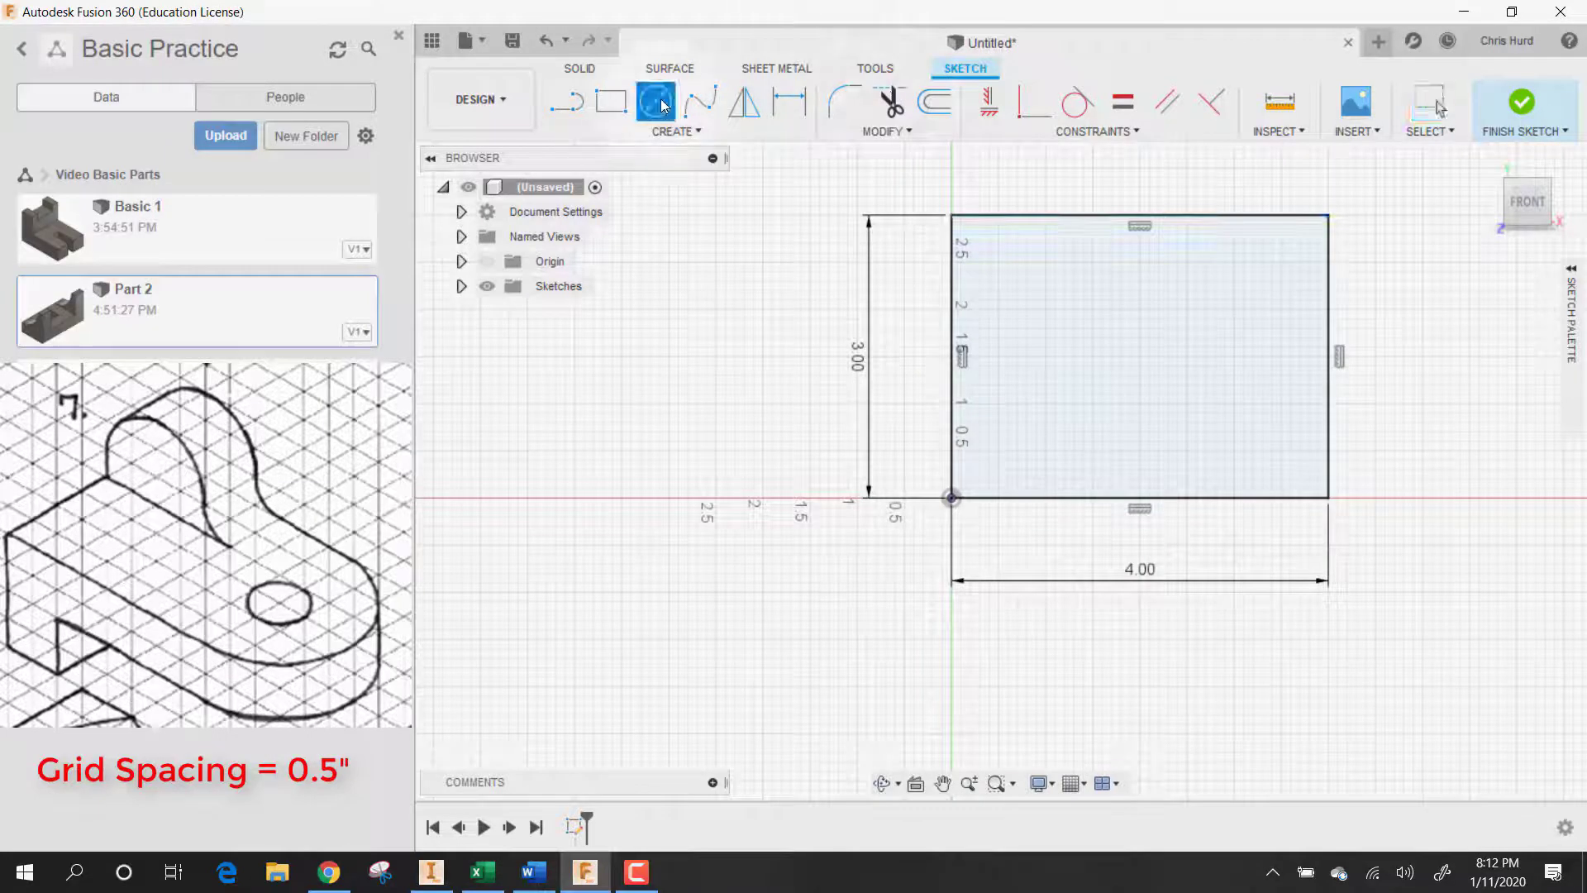
pyautogui.click(1329, 358)
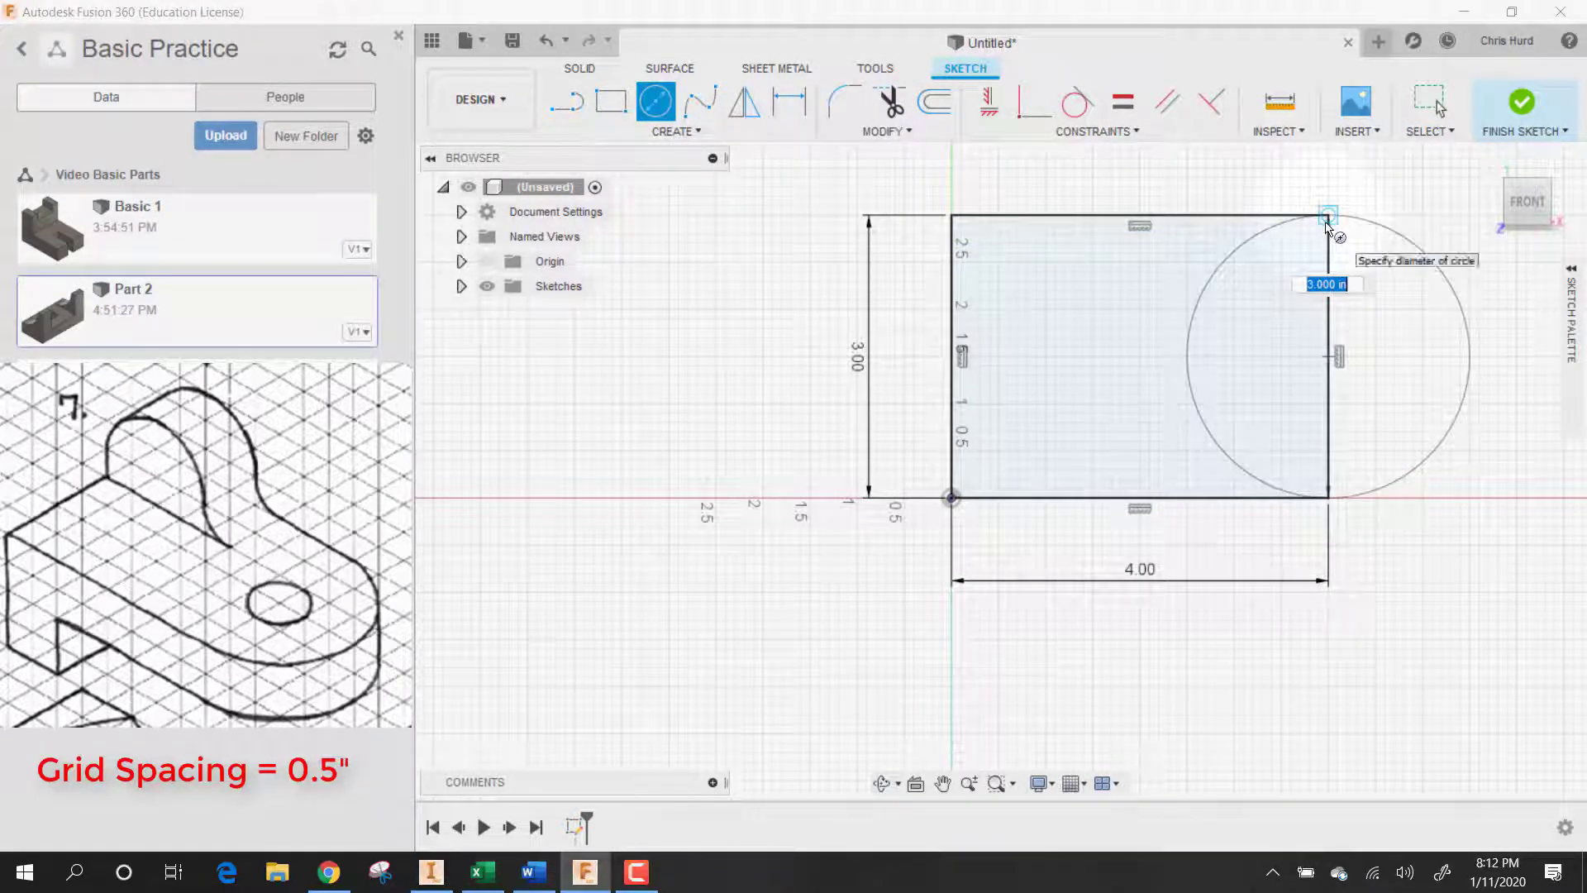
pyautogui.click(1328, 217)
pyautogui.rightClick(1327, 223)
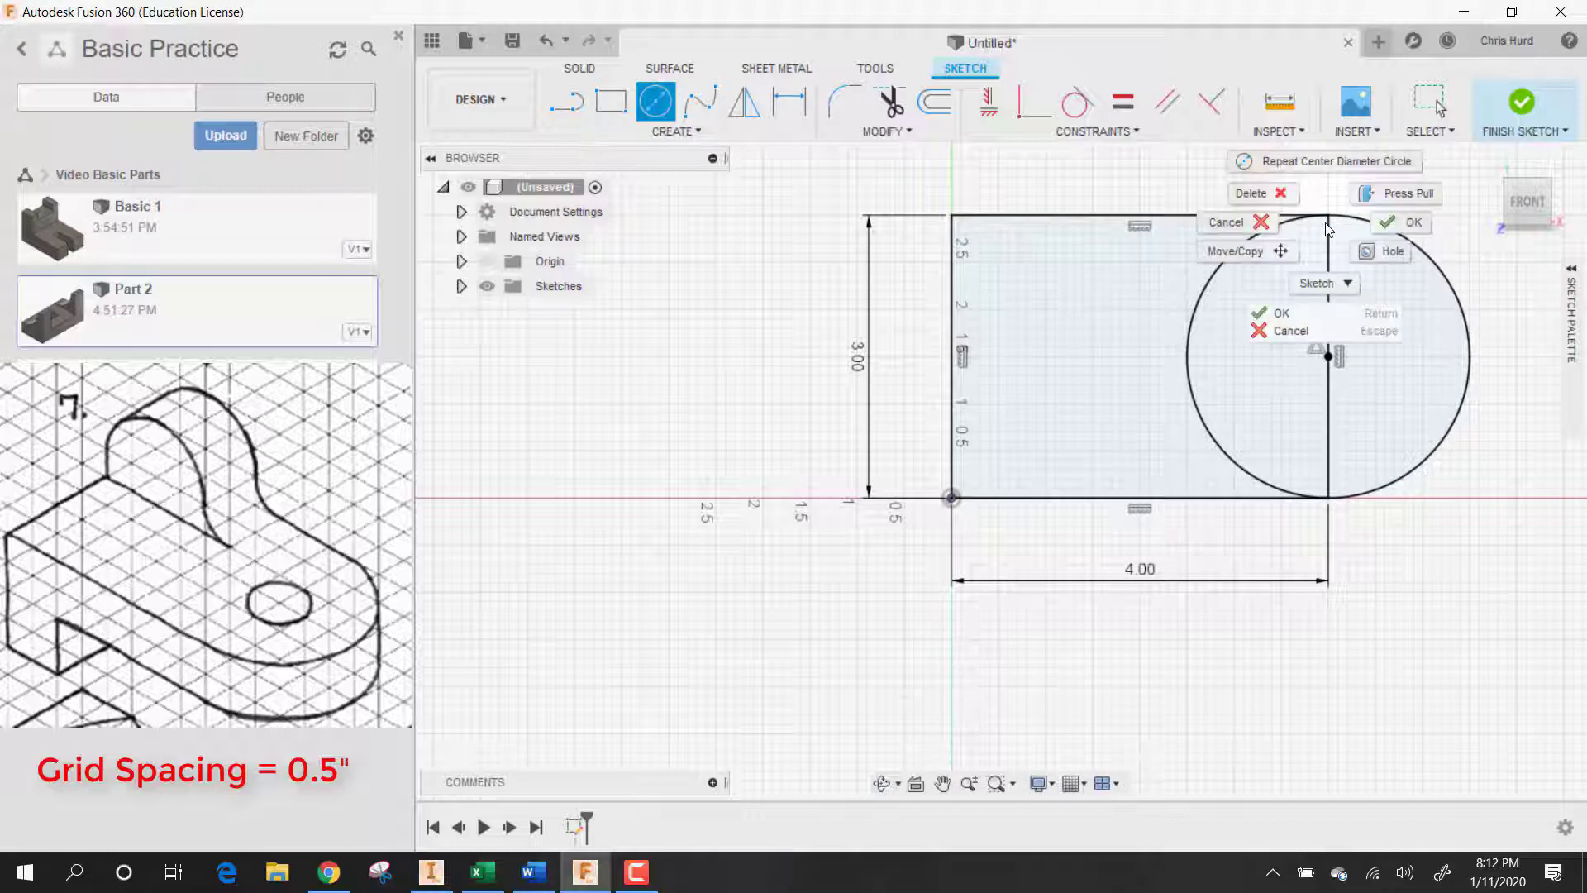
# Step: Extrude the rectangle and both circle halves 2 in into one solid block
pyautogui.click(1410, 196)
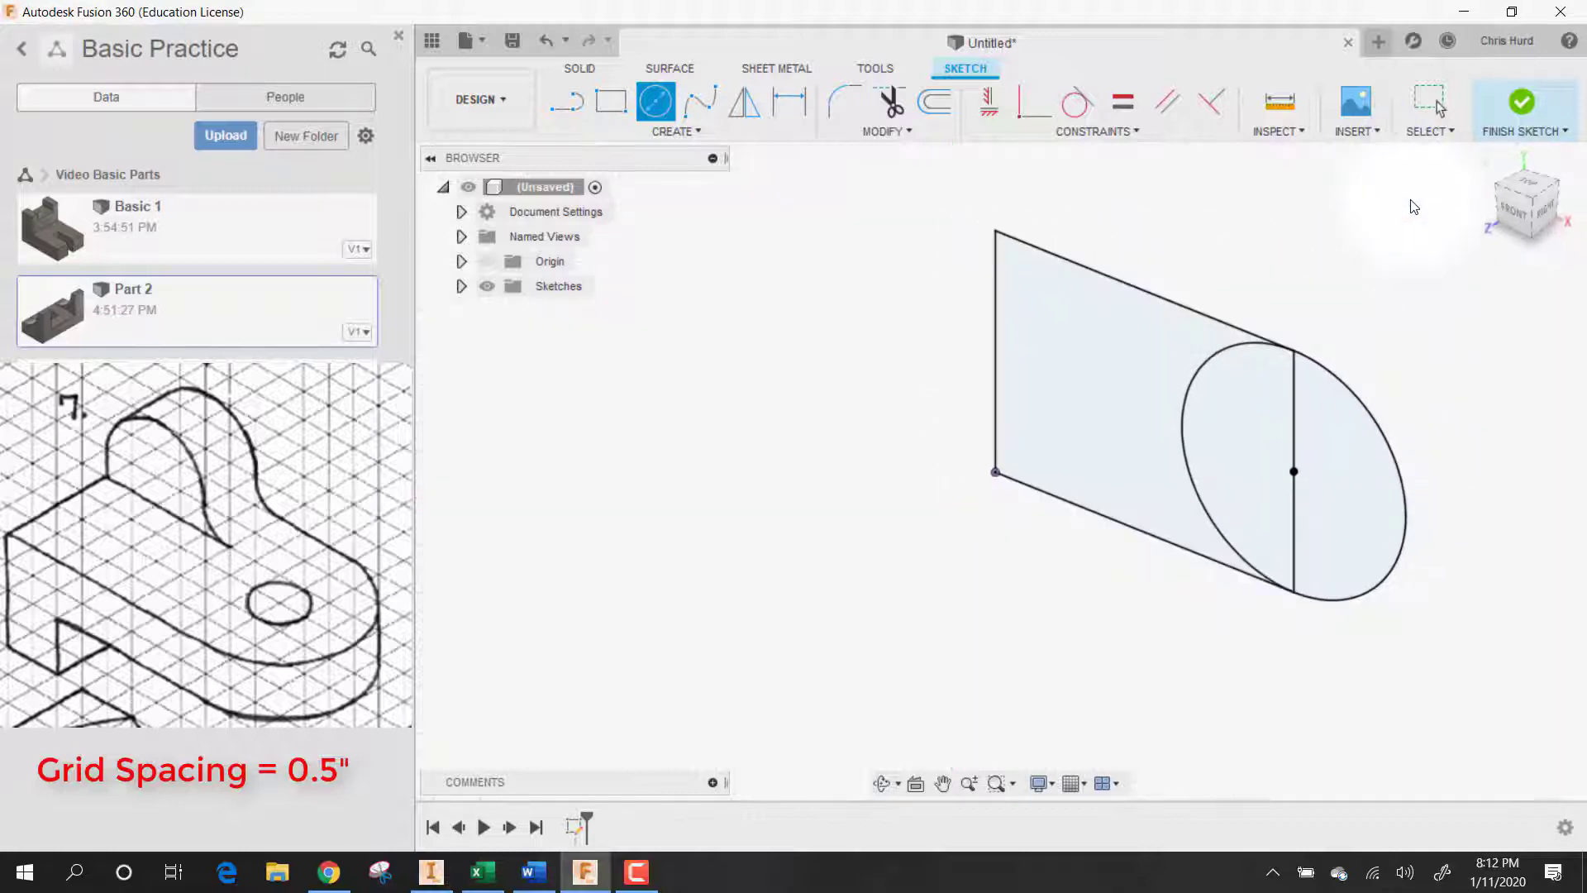
pyautogui.click(1096, 409)
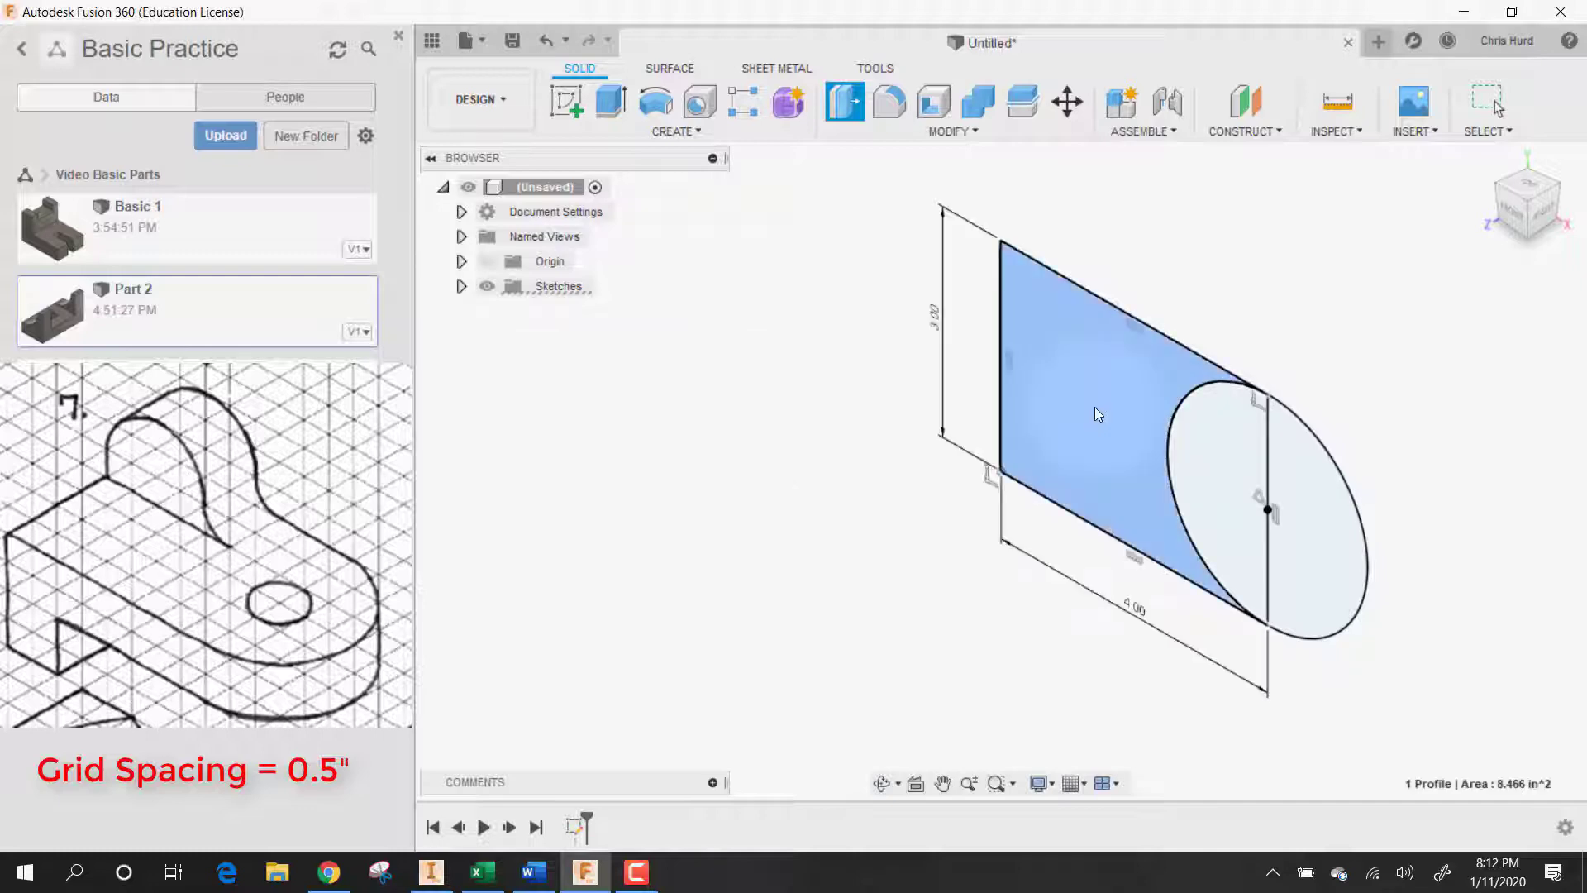
pyautogui.click(1222, 466)
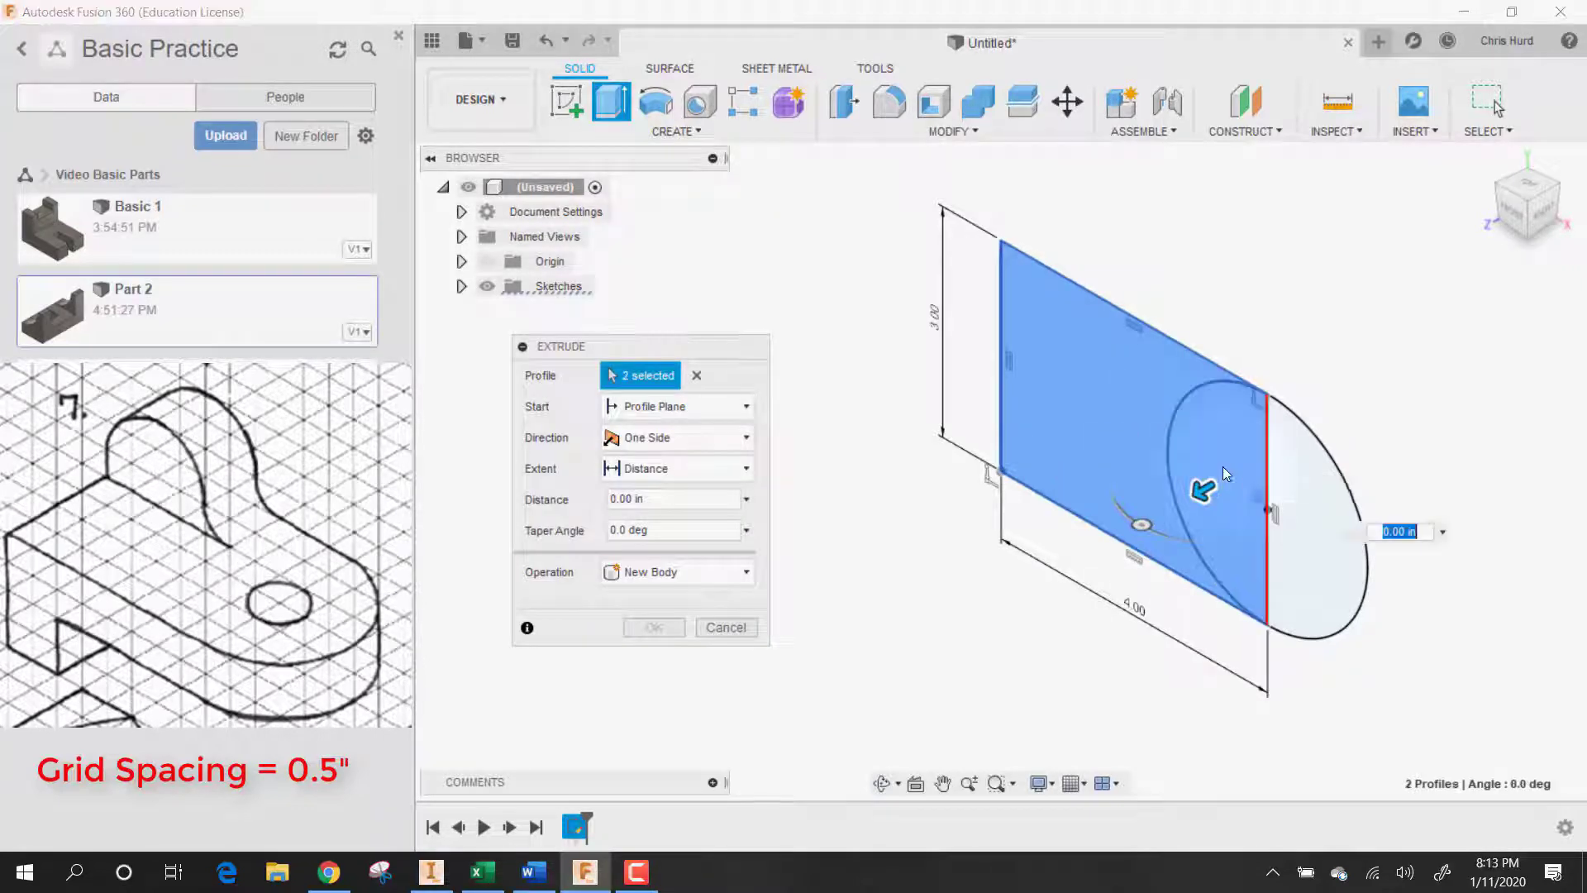
pyautogui.click(1301, 522)
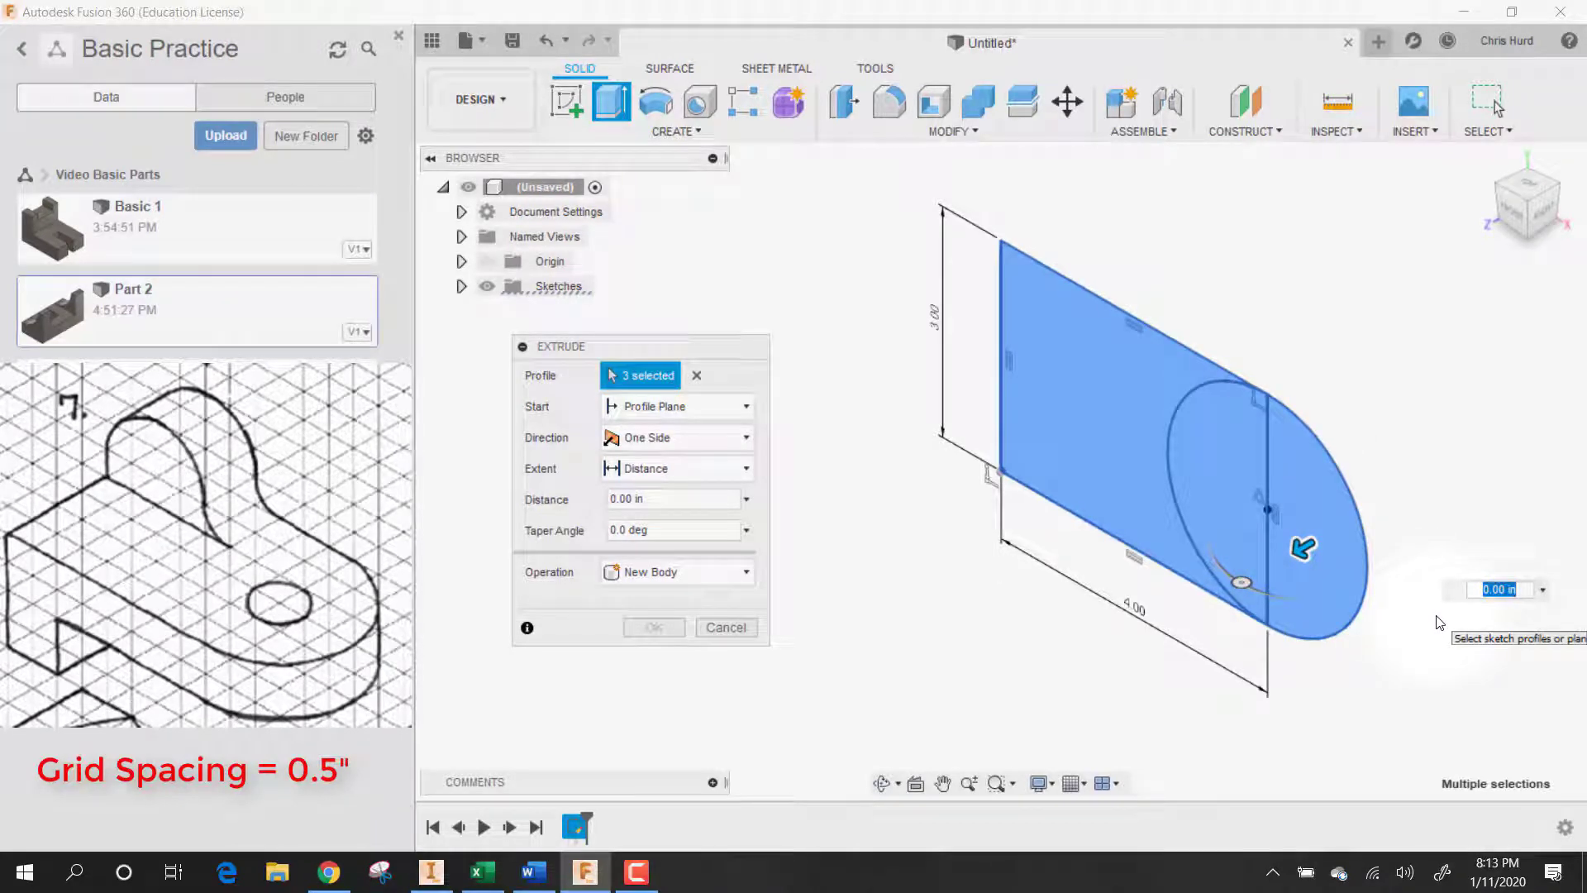
pyautogui.write('2')
pyautogui.press('Return')
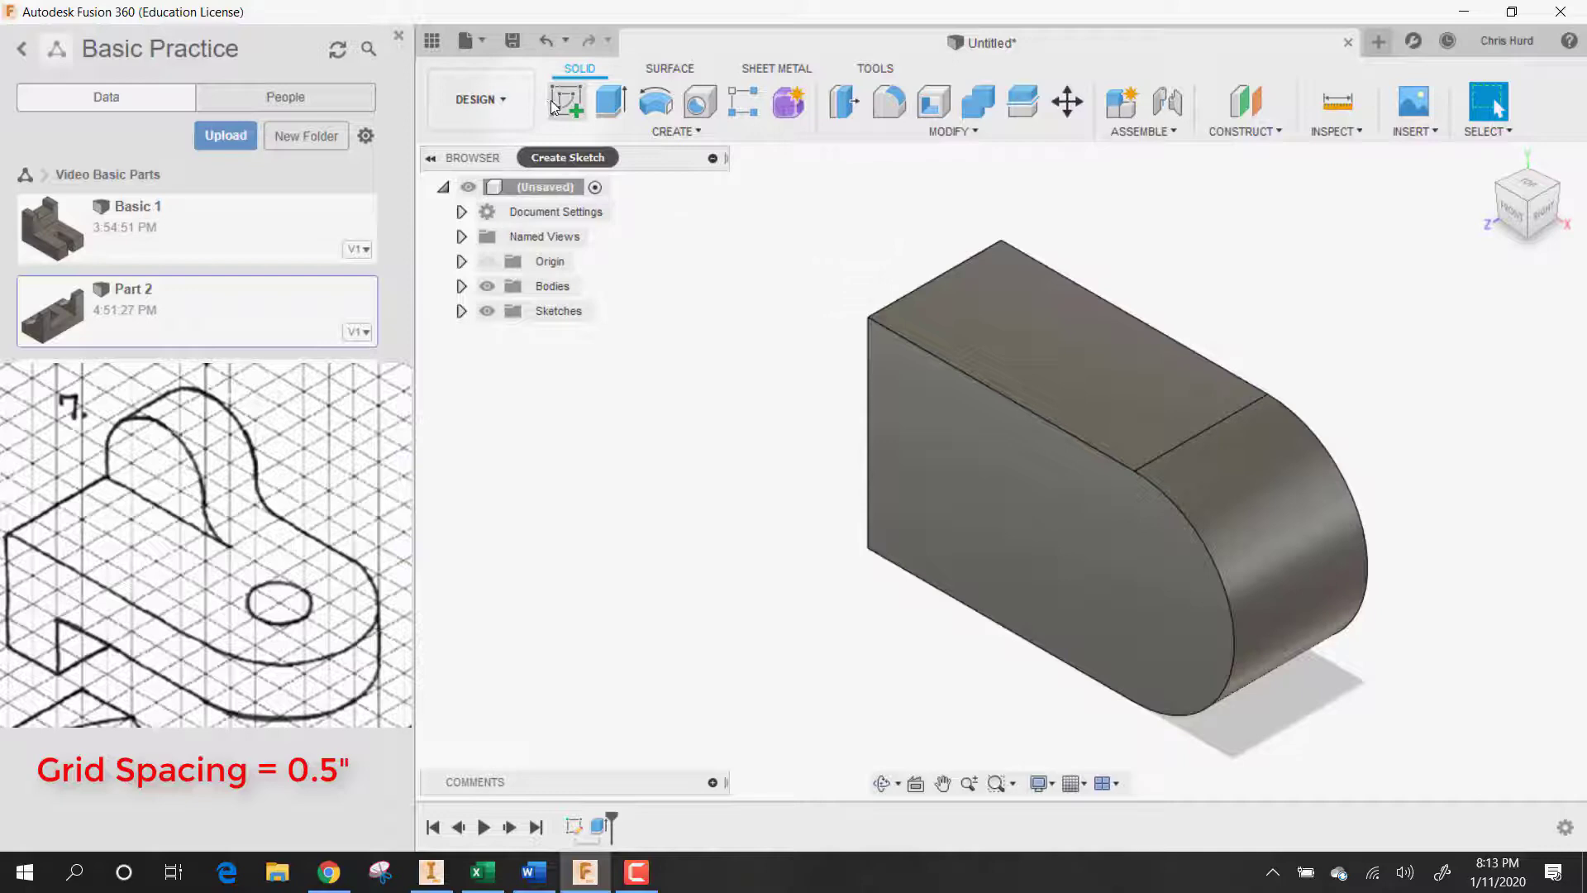
# Step: Start a new sketch on the block's bottom face, discarding a misplaced rectangle
pyautogui.click(556, 101)
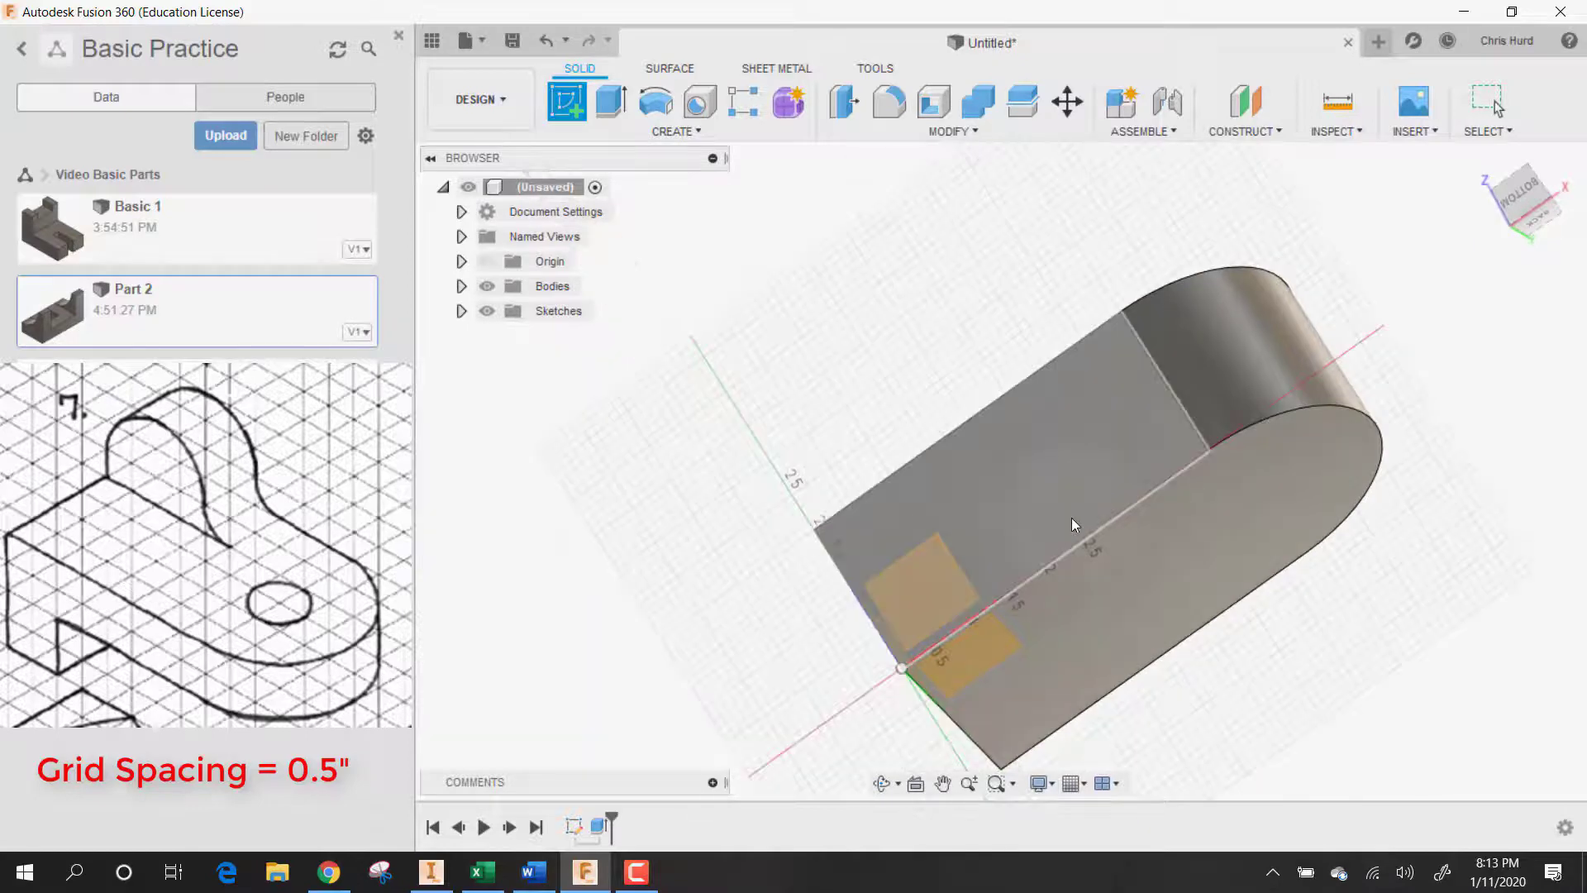
pyautogui.click(1071, 509)
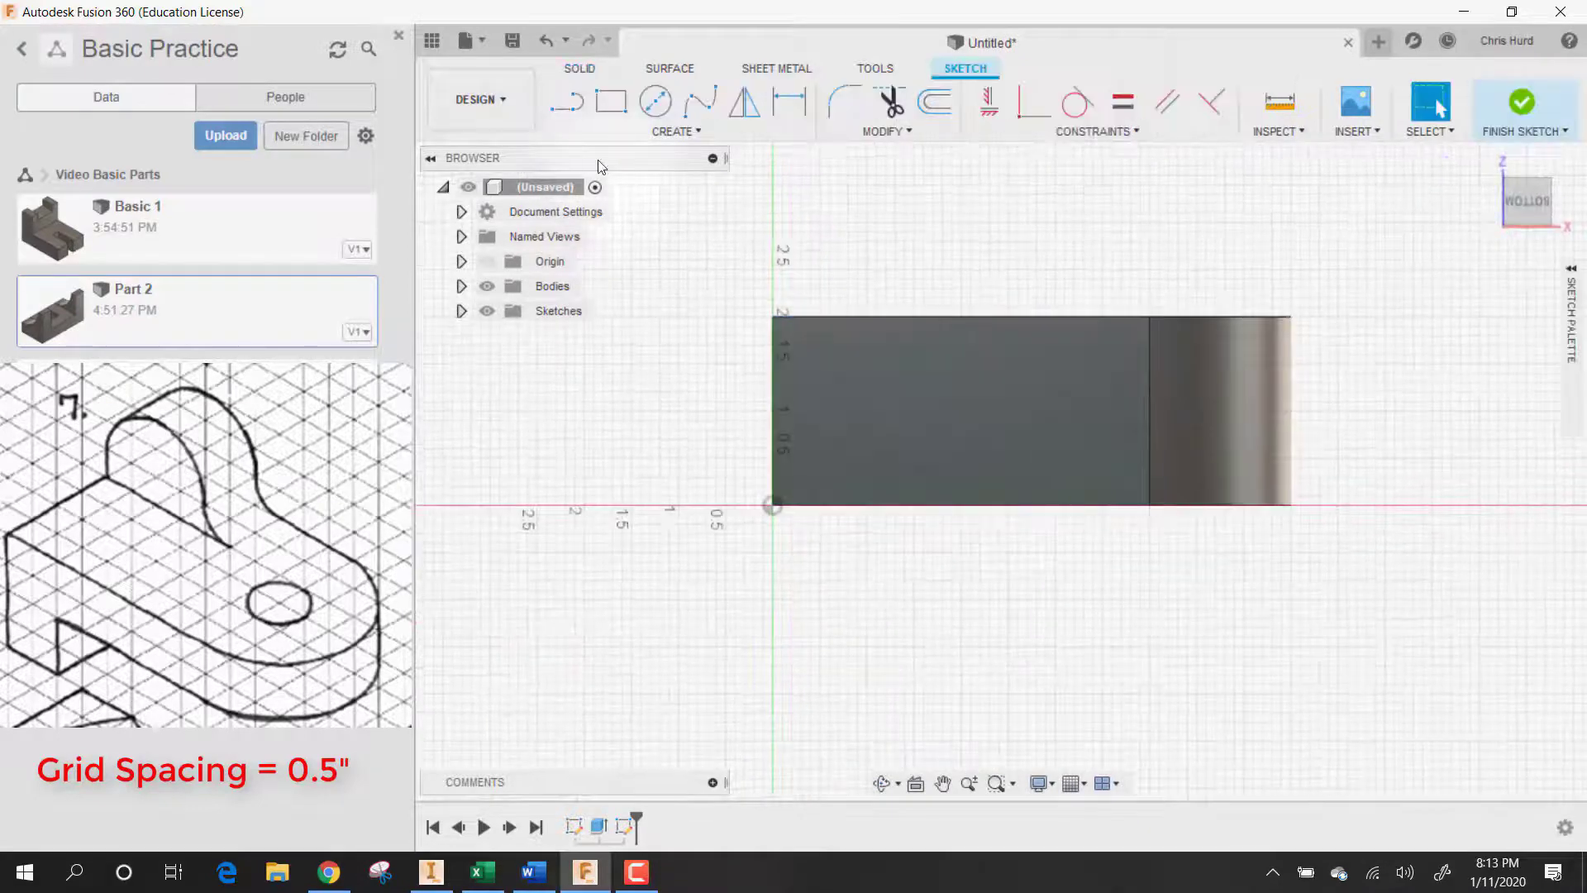
pyautogui.click(605, 107)
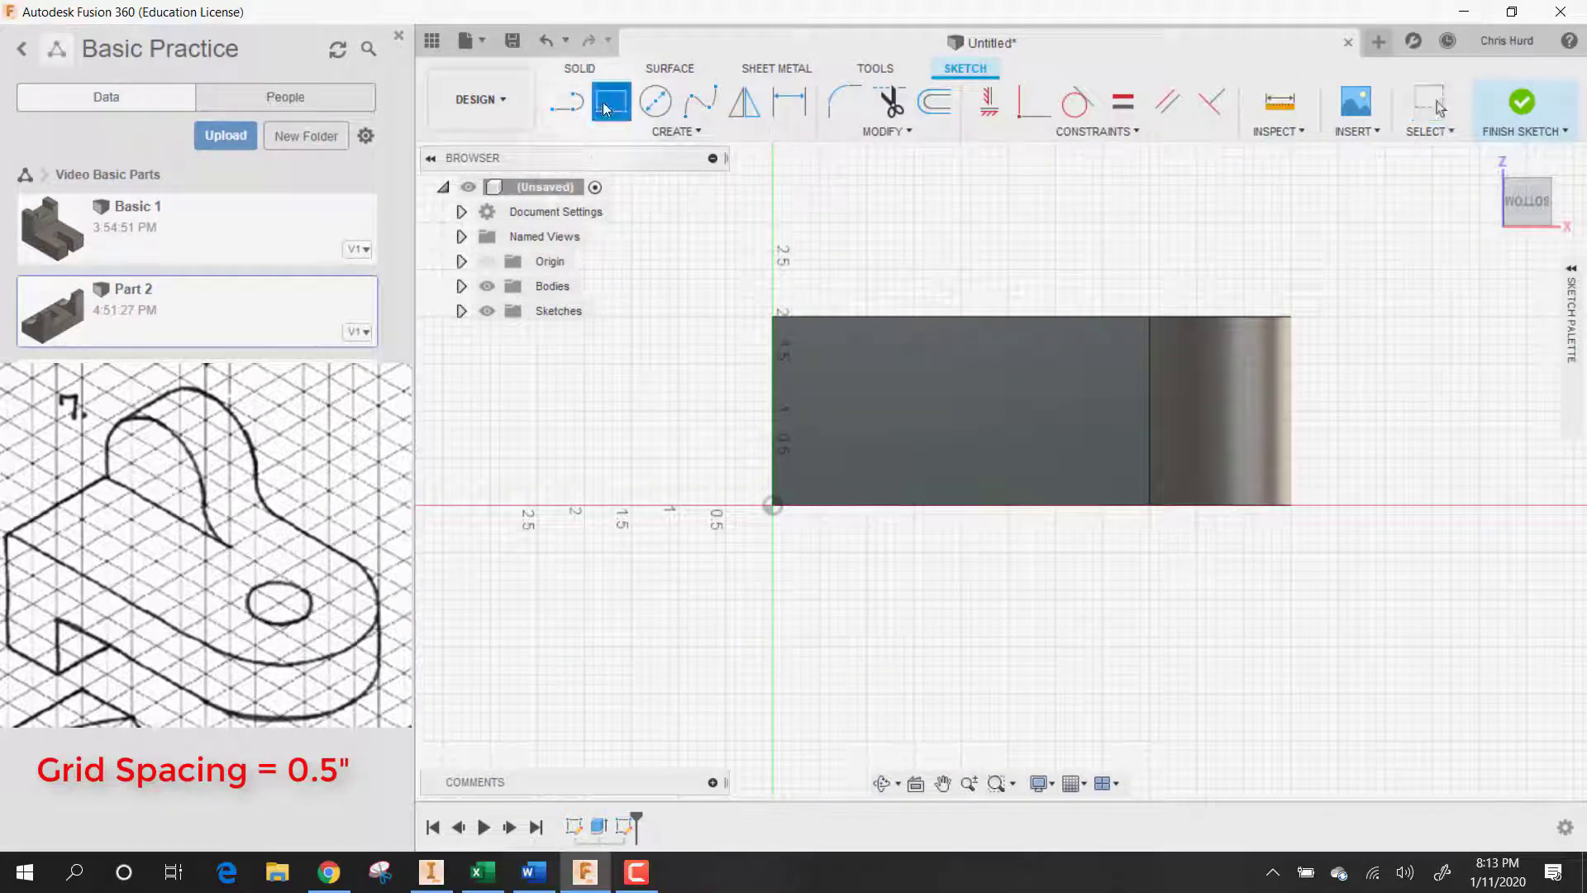
pyautogui.click(1292, 317)
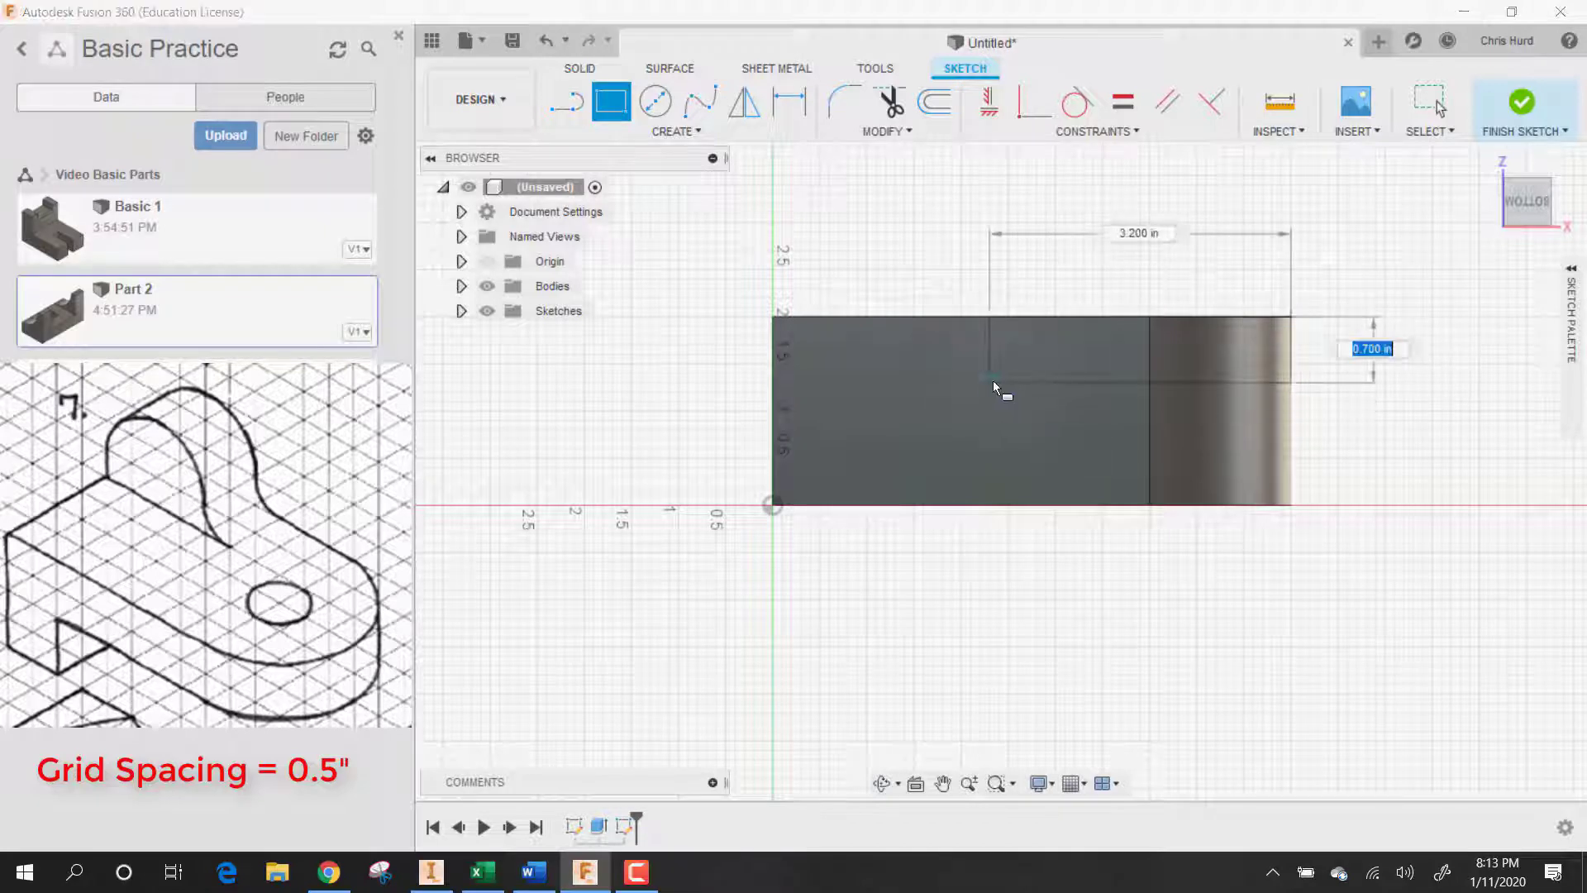
pyautogui.press('Escape')
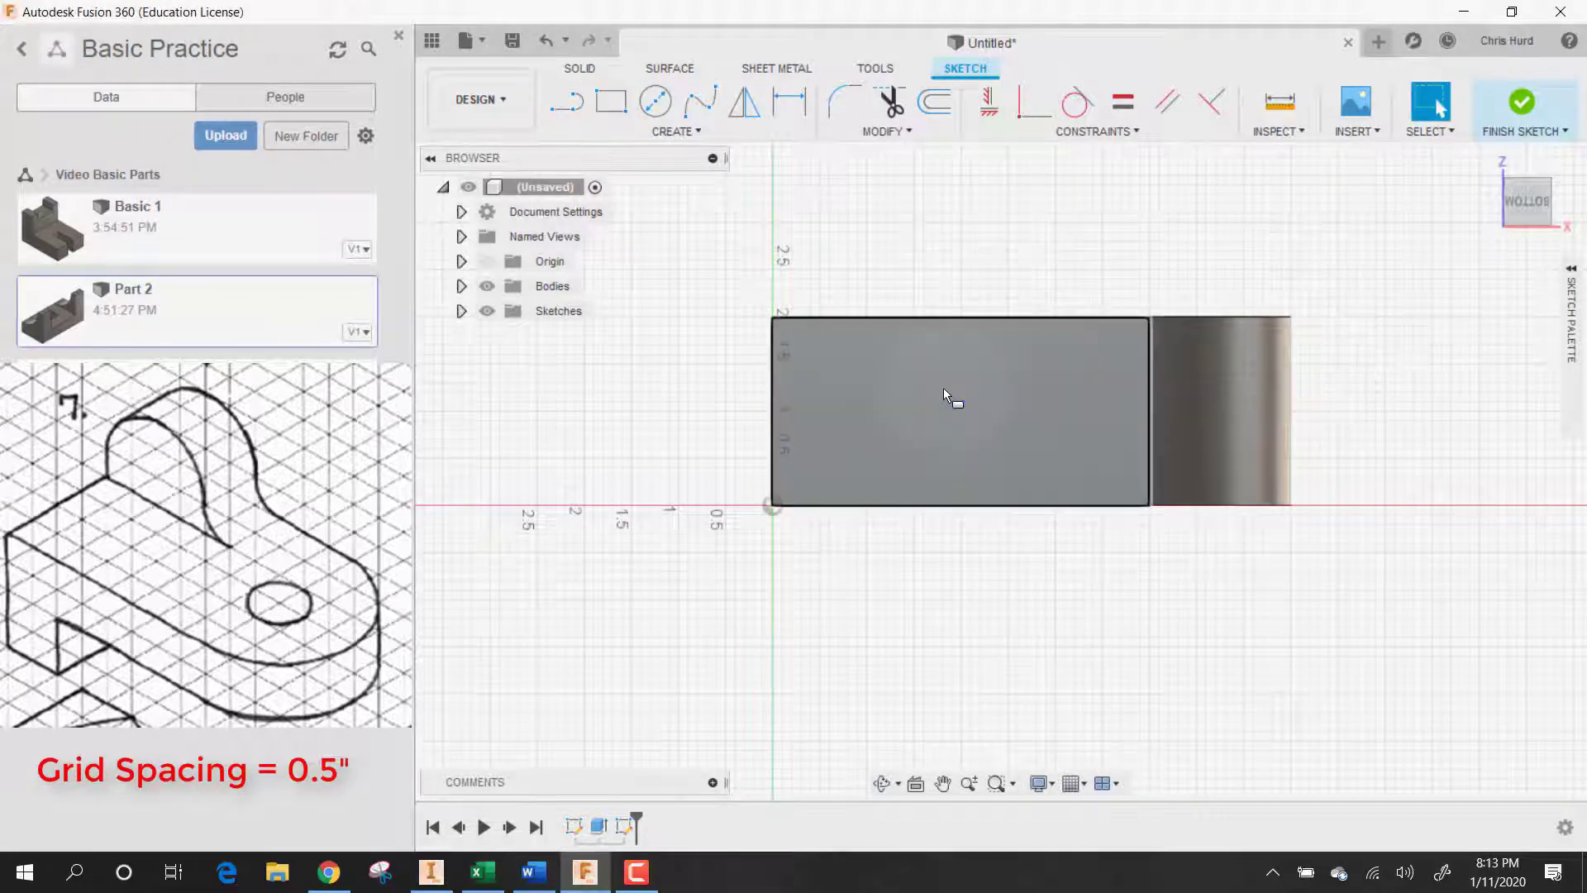
# Step: Draw a 4.5 by 1 in rectangle from the body's bottom-right corner and select its profile
pyautogui.click(620, 104)
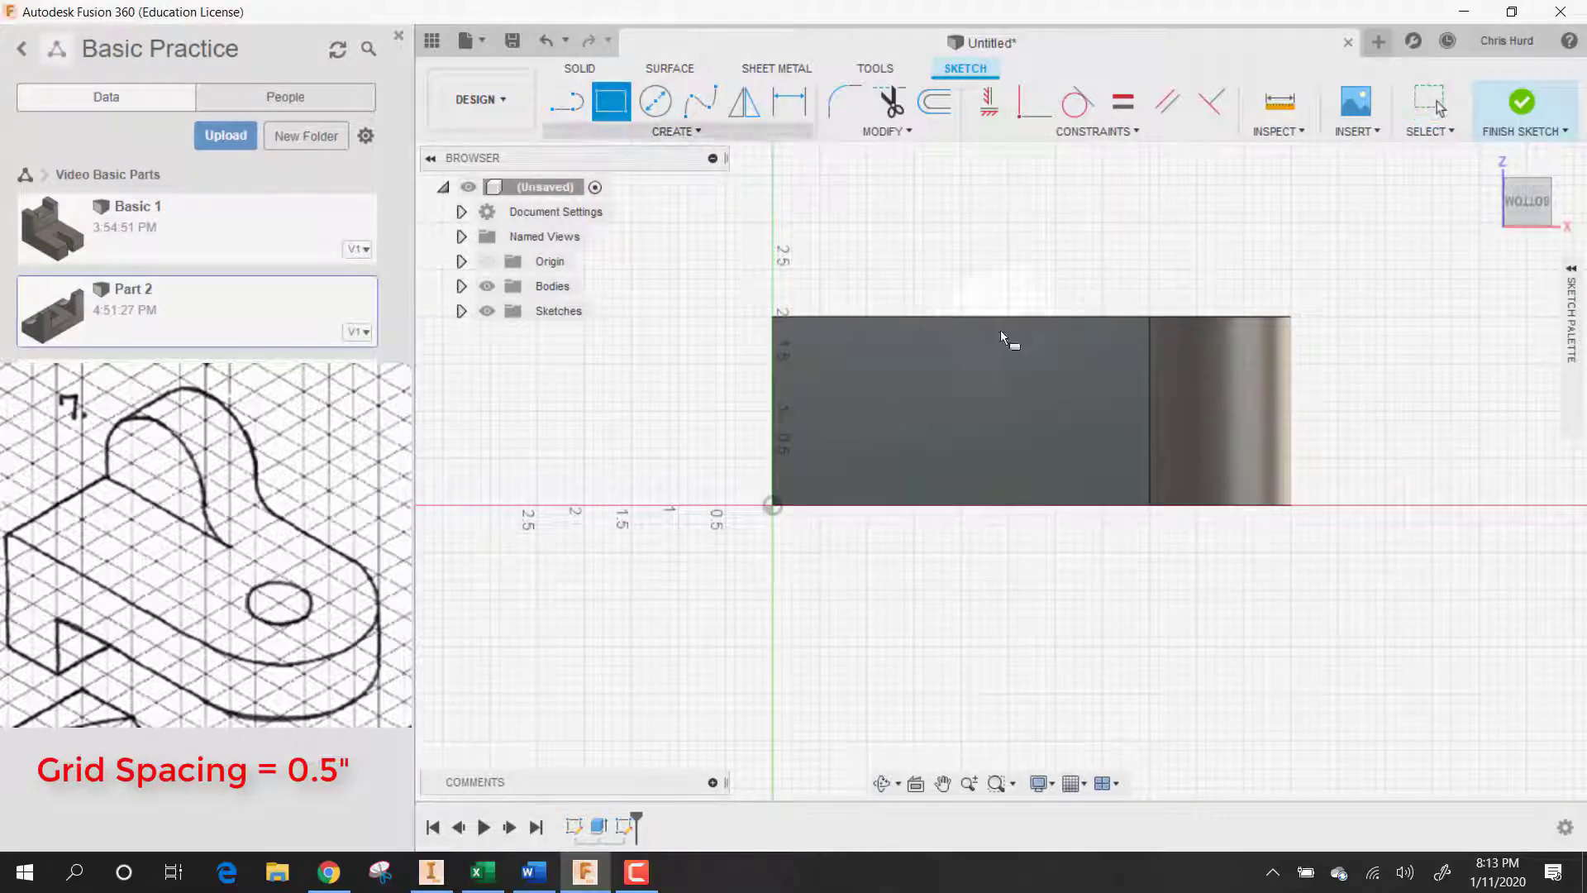
pyautogui.click(1292, 506)
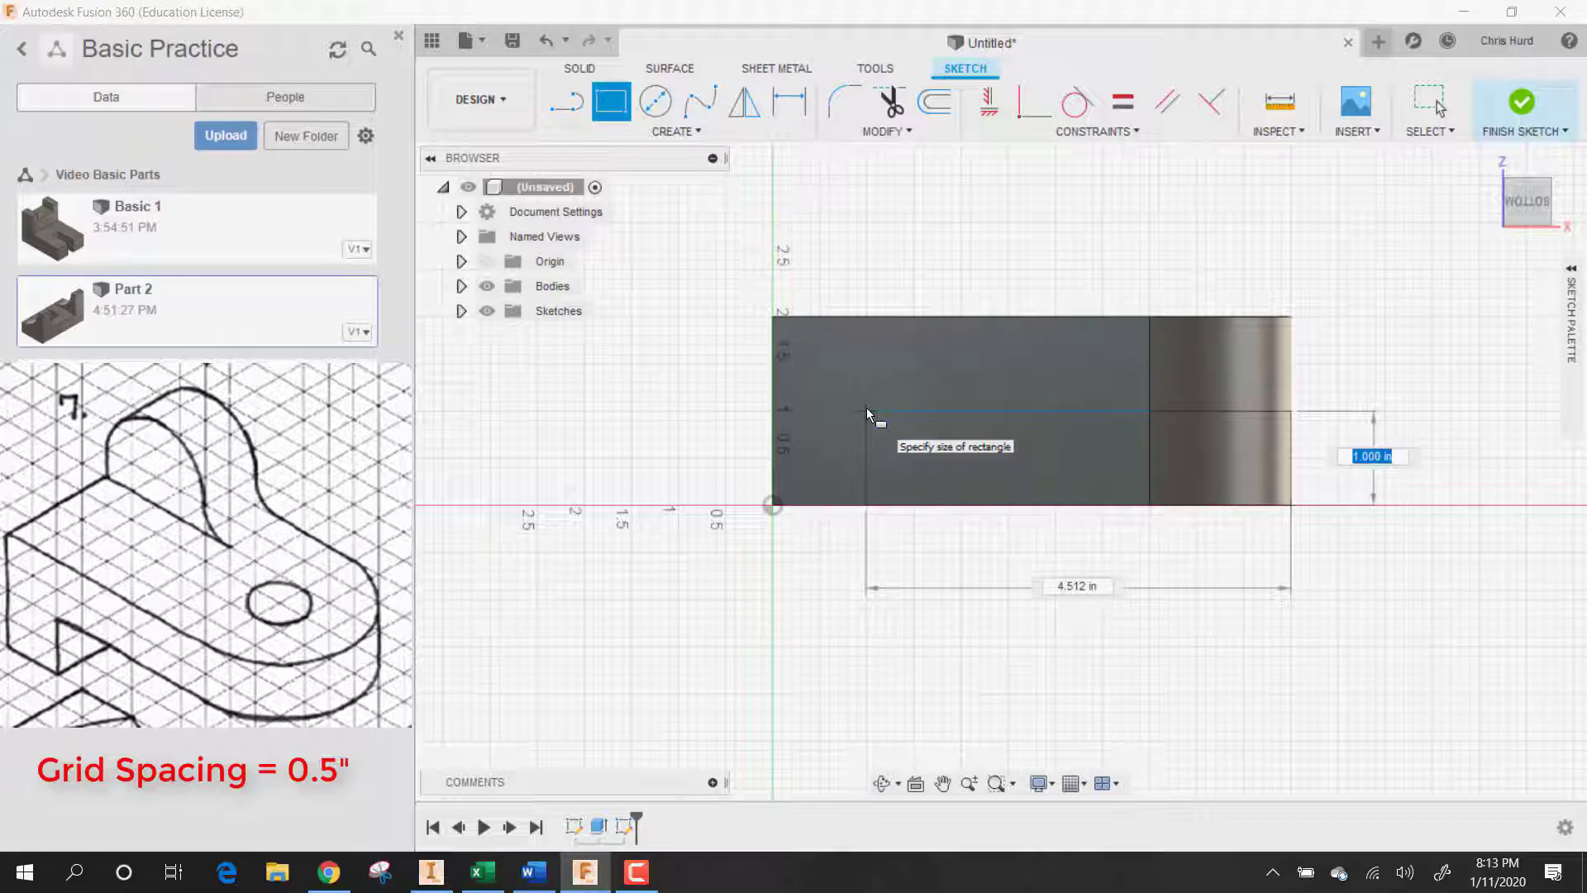
pyautogui.write('1')
pyautogui.press('Tab')
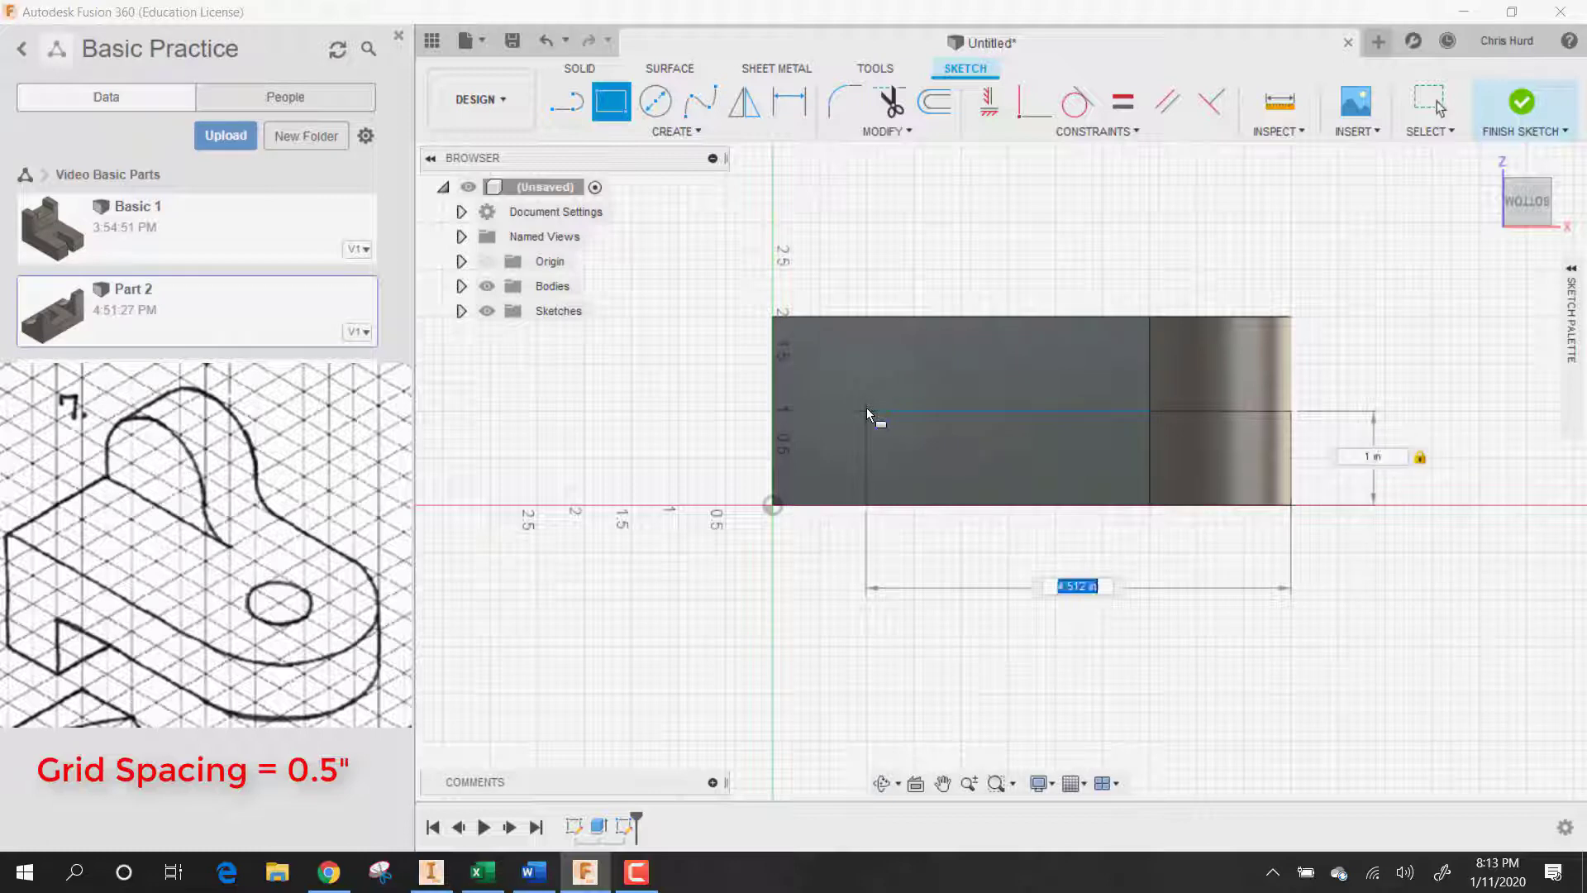
pyautogui.write('4.5')
pyautogui.press('Tab')
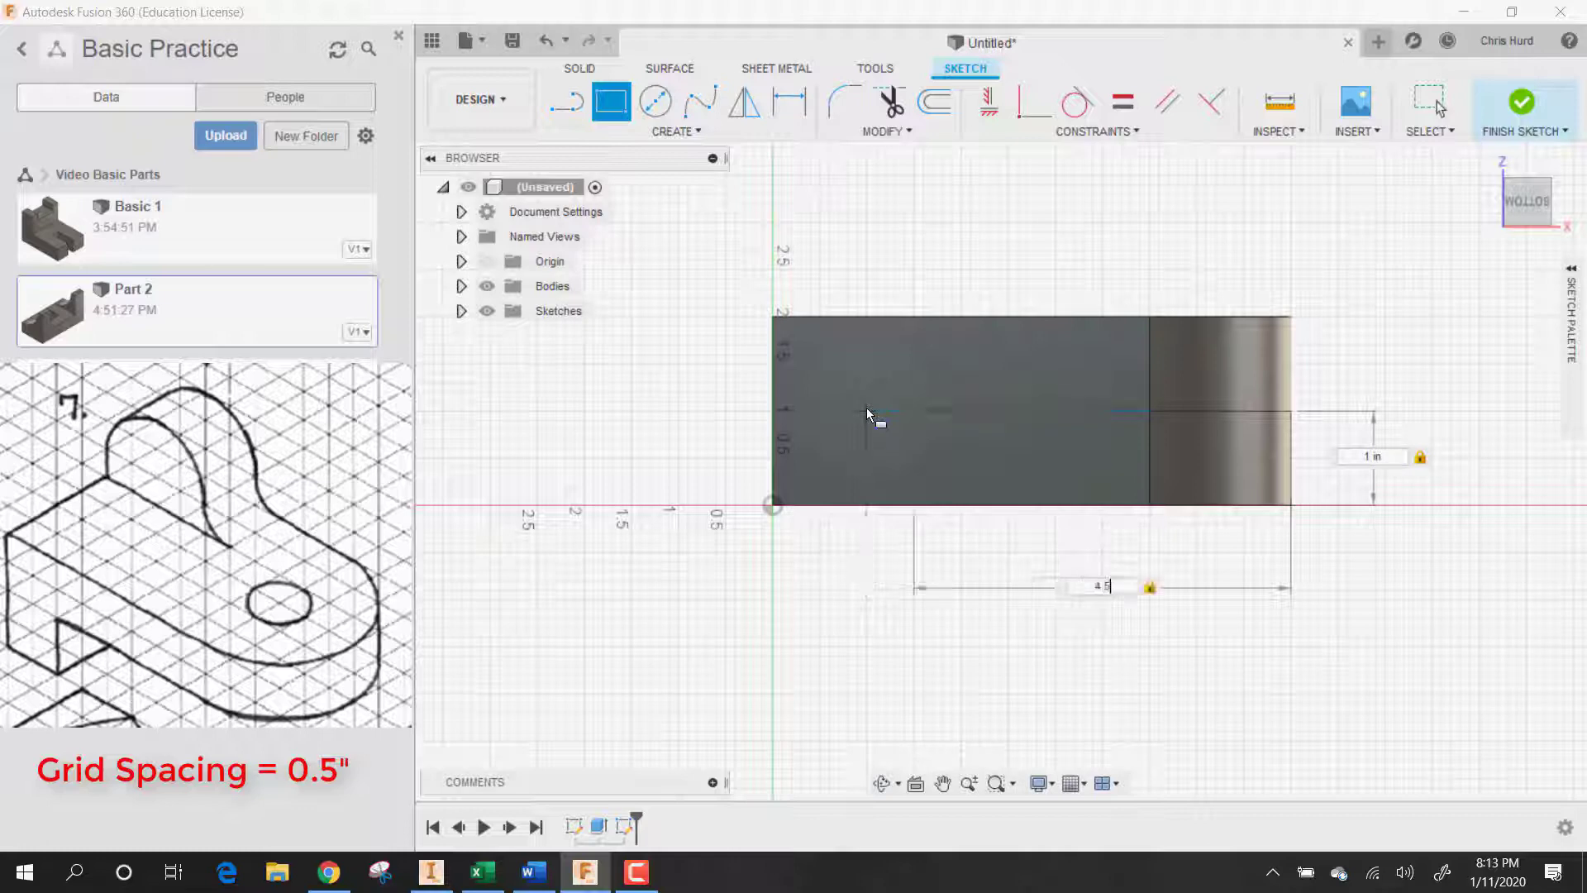
pyautogui.press('Return')
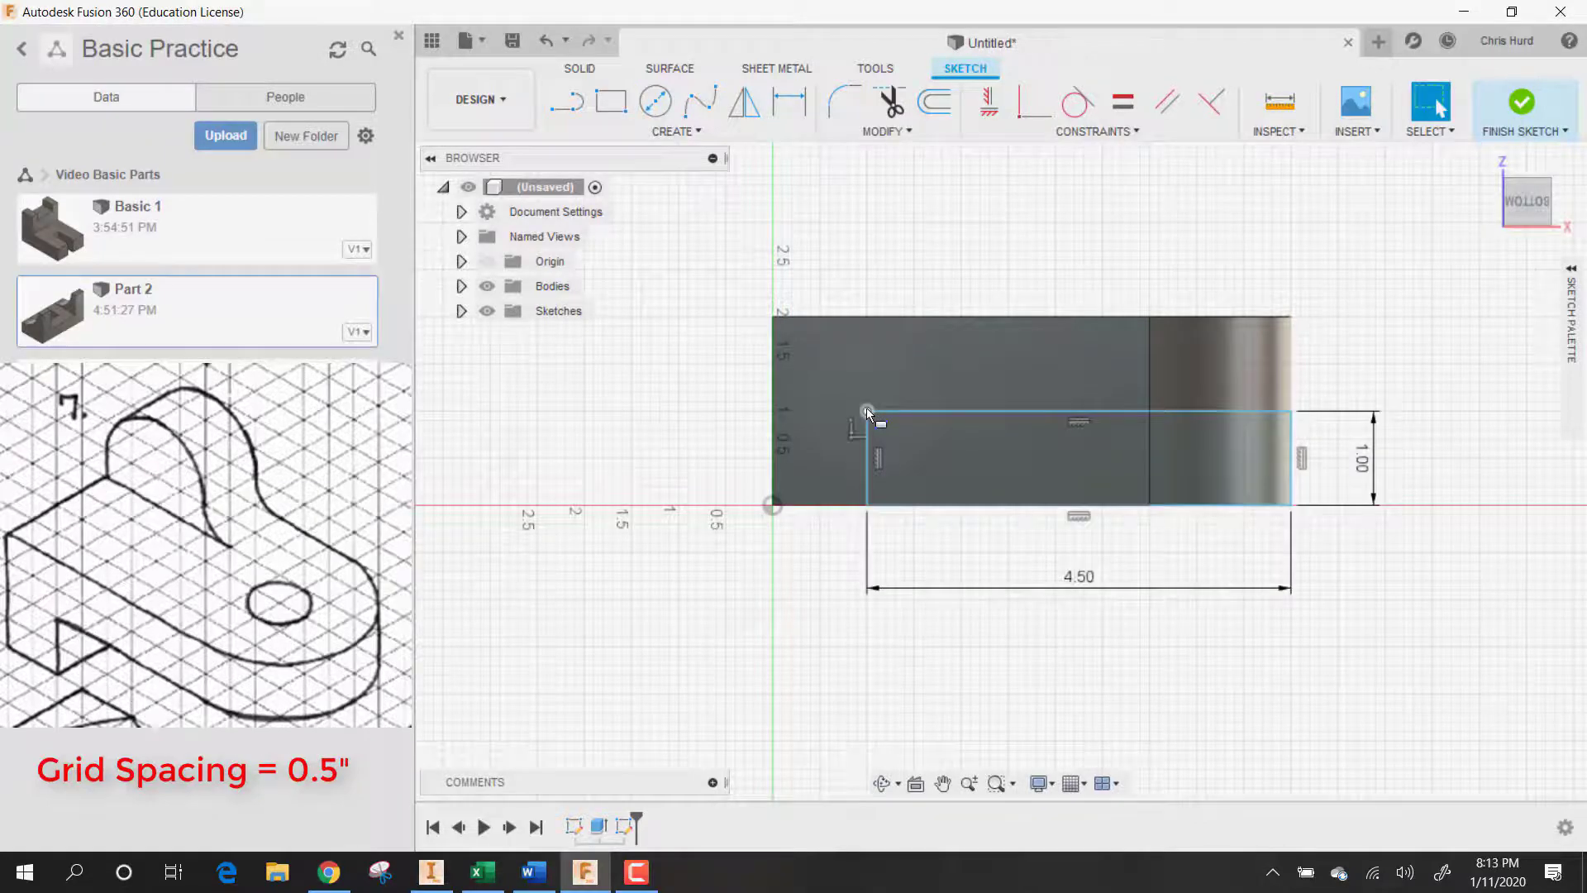
pyautogui.click(1058, 446)
pyautogui.rightClick(1058, 447)
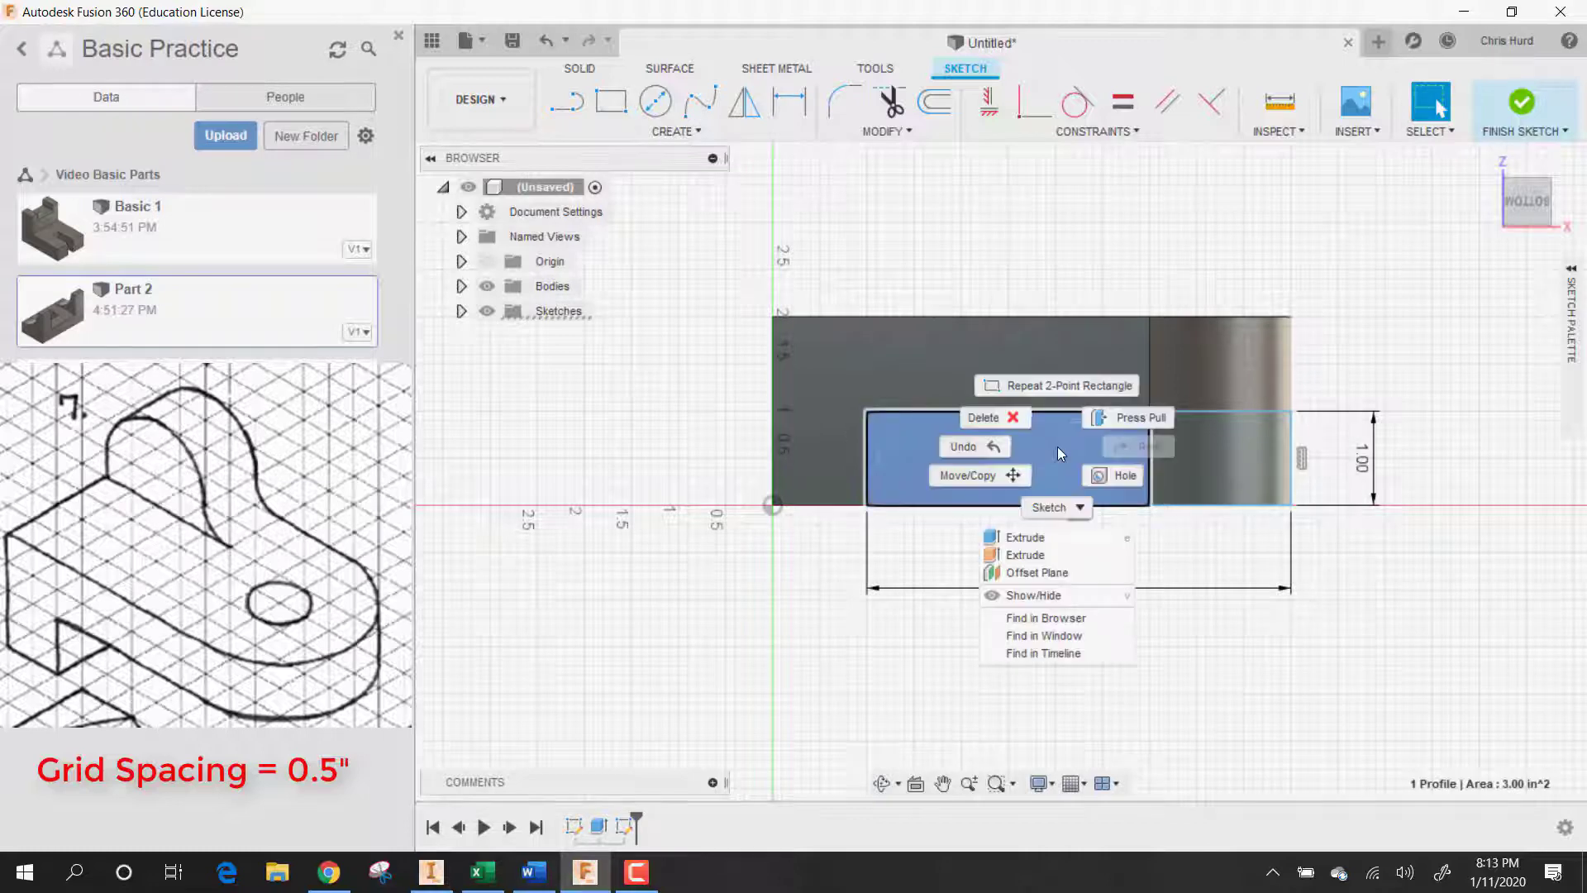
# Step: Cut both rectangle profiles through the entire body with an All extent to form the notch
pyautogui.click(1128, 413)
pyautogui.click(1214, 392)
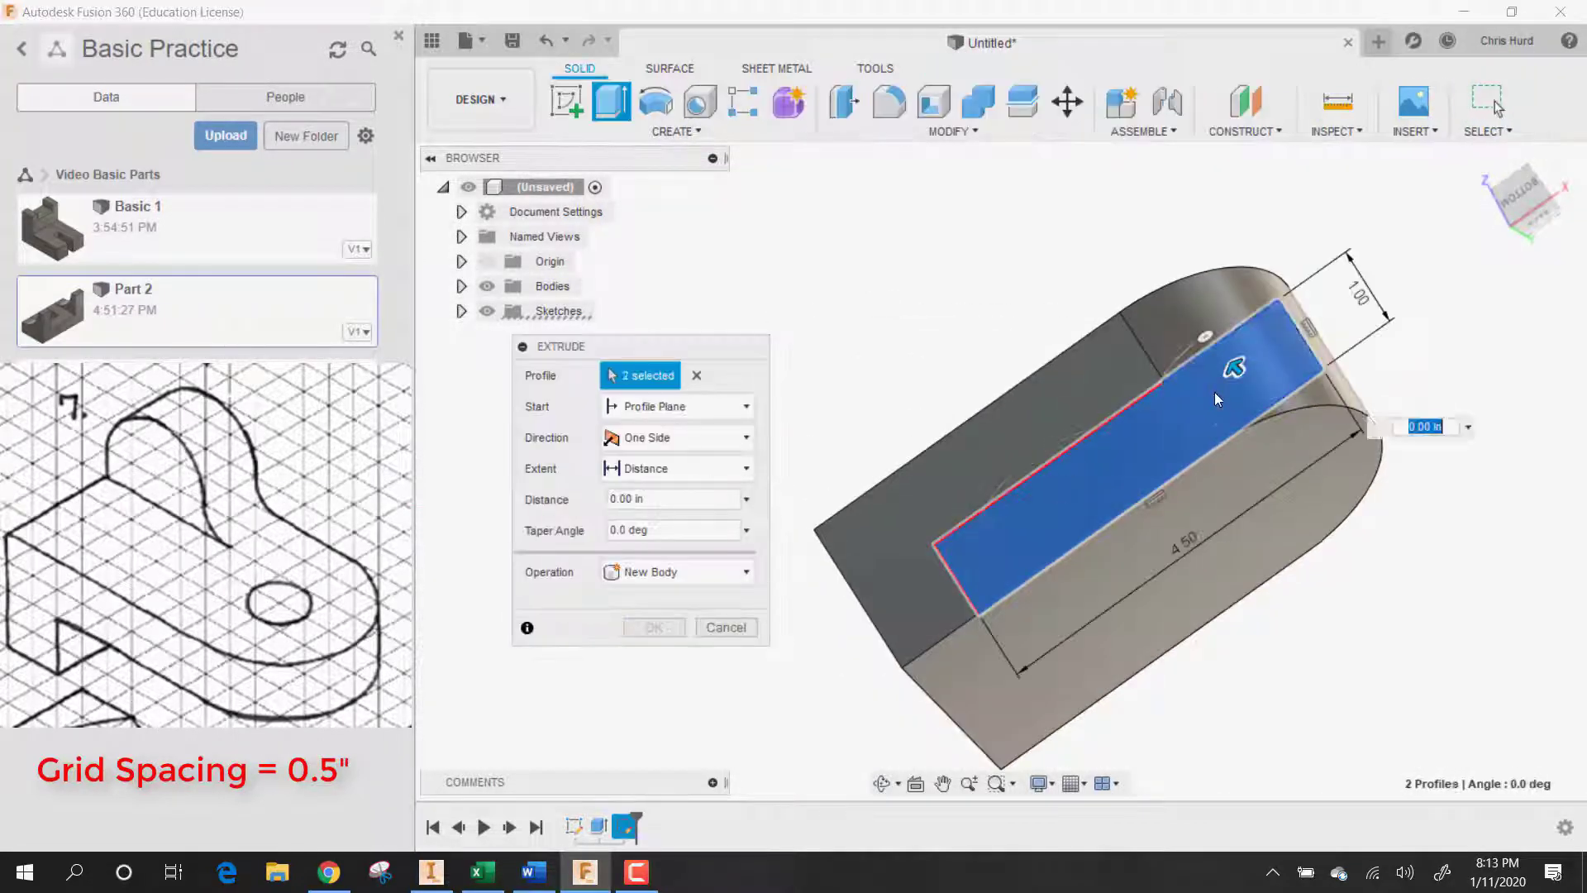
pyautogui.click(741, 471)
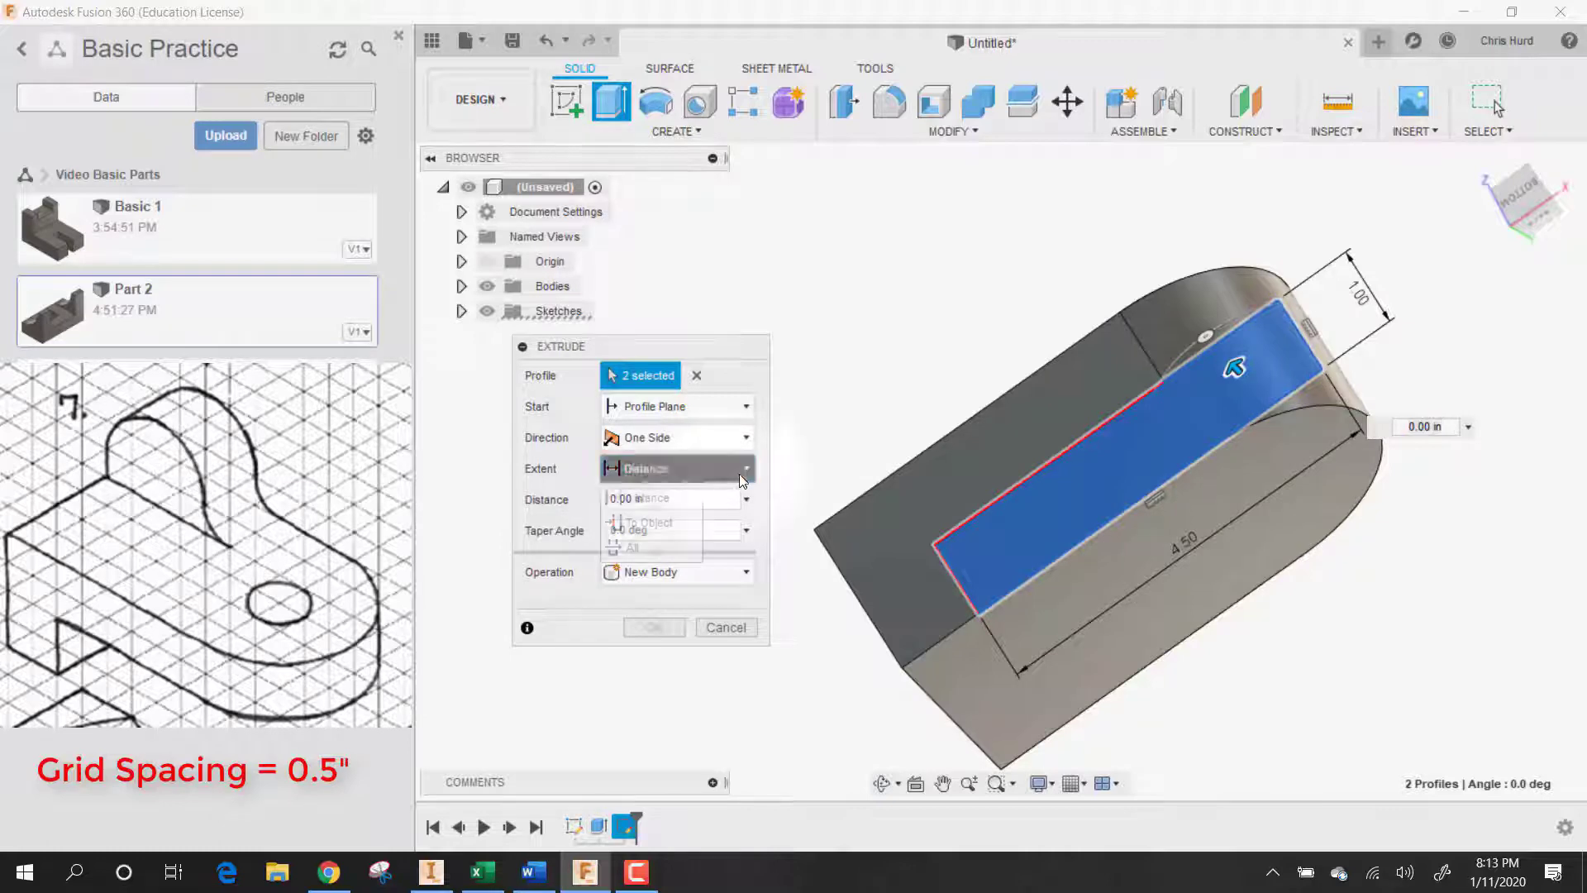
pyautogui.click(626, 554)
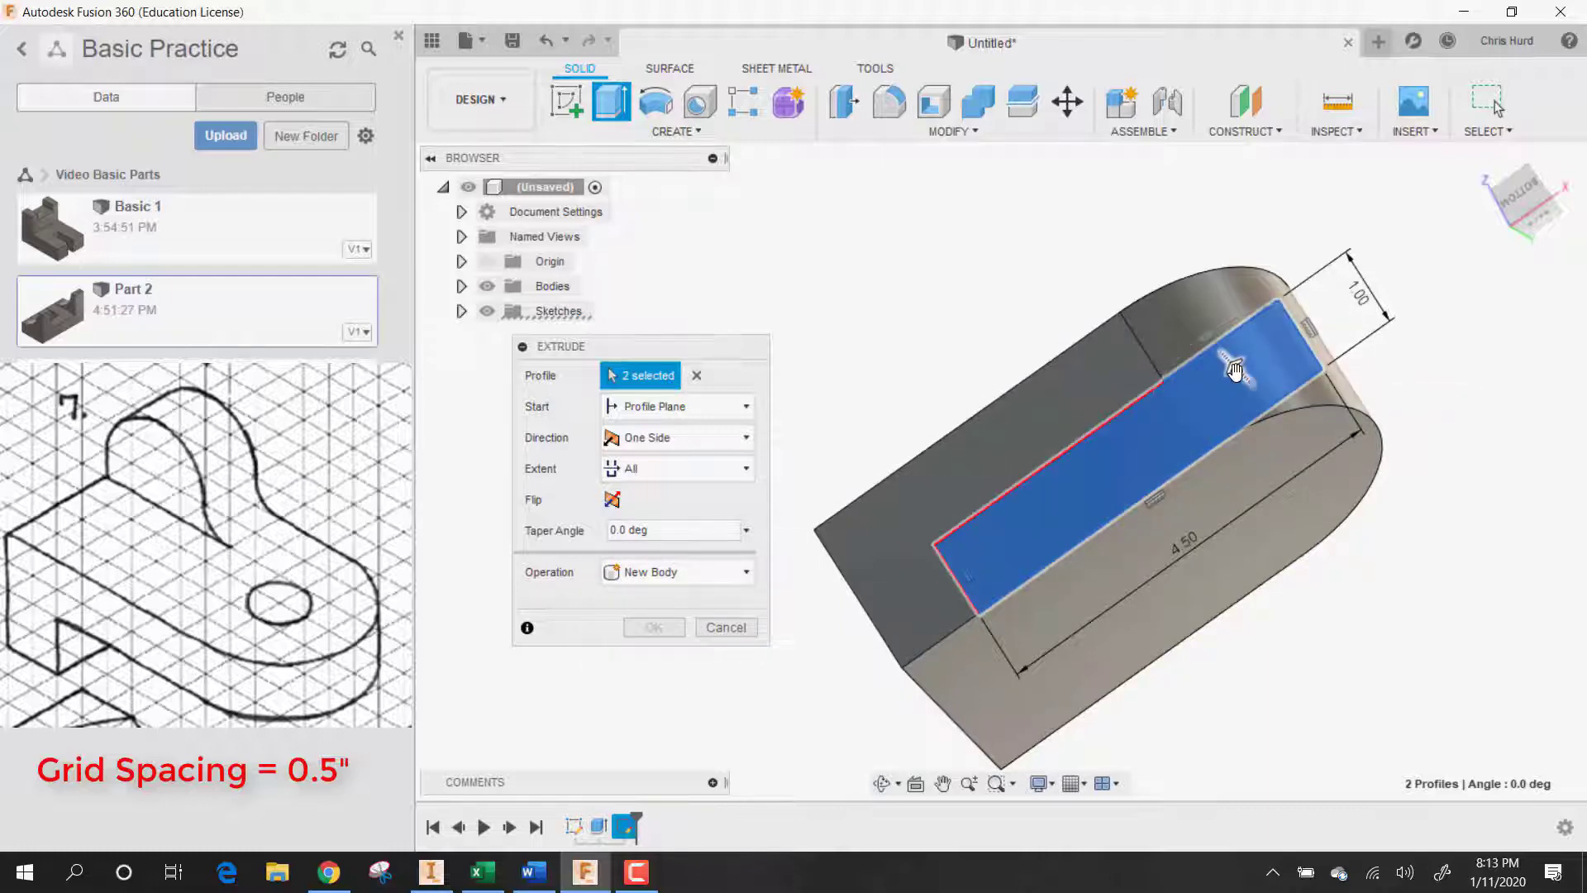
pyautogui.moveTo(1237, 367); pyautogui.dragTo(1260, 388)
pyautogui.click(686, 468)
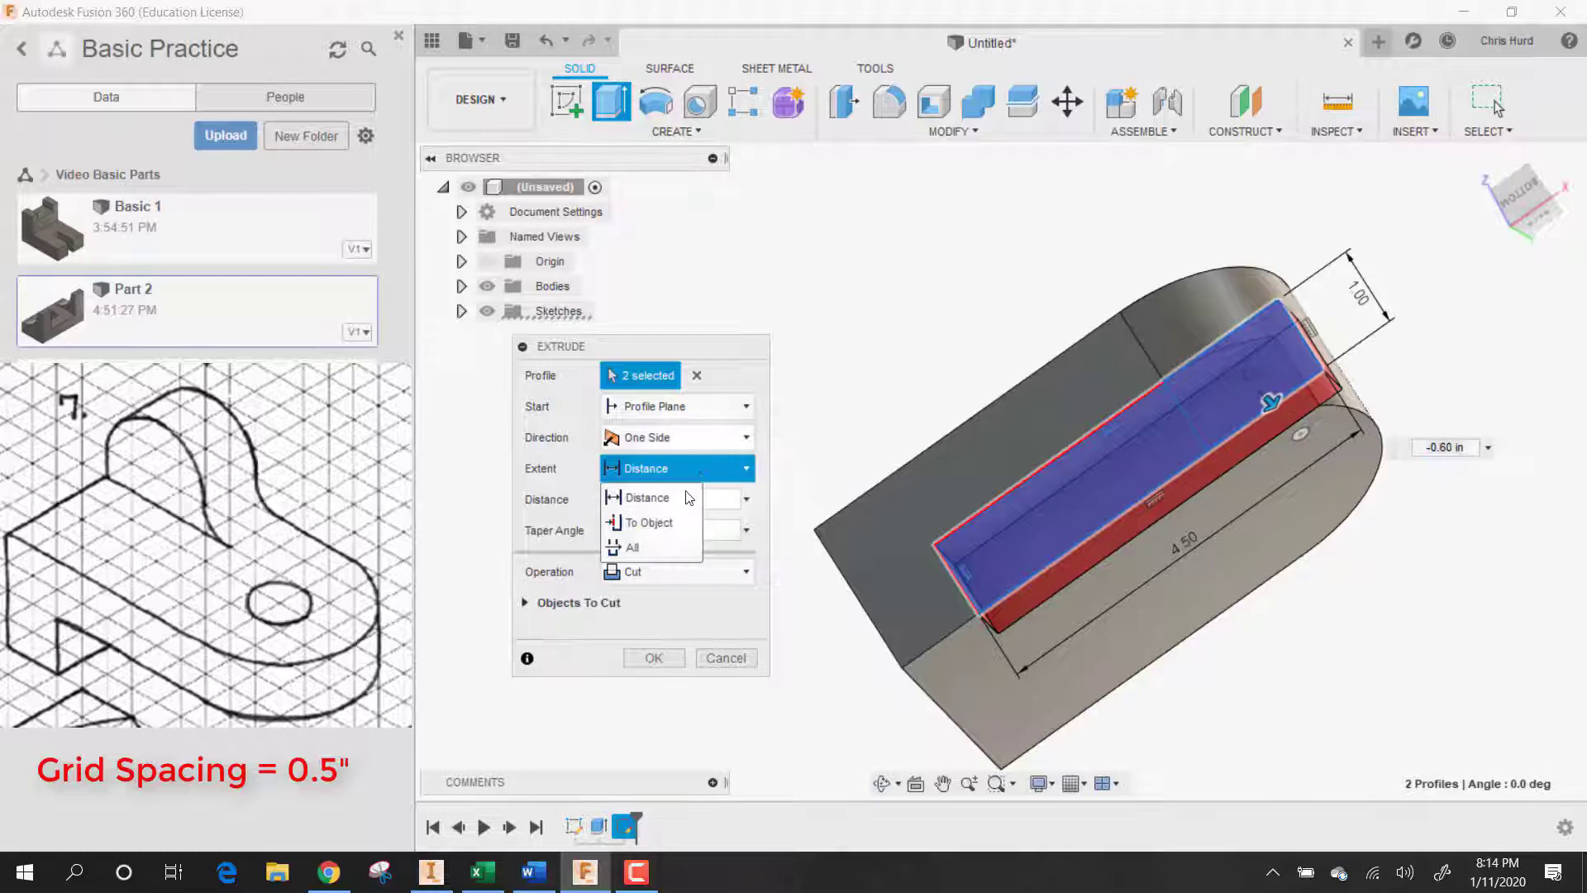
pyautogui.click(661, 549)
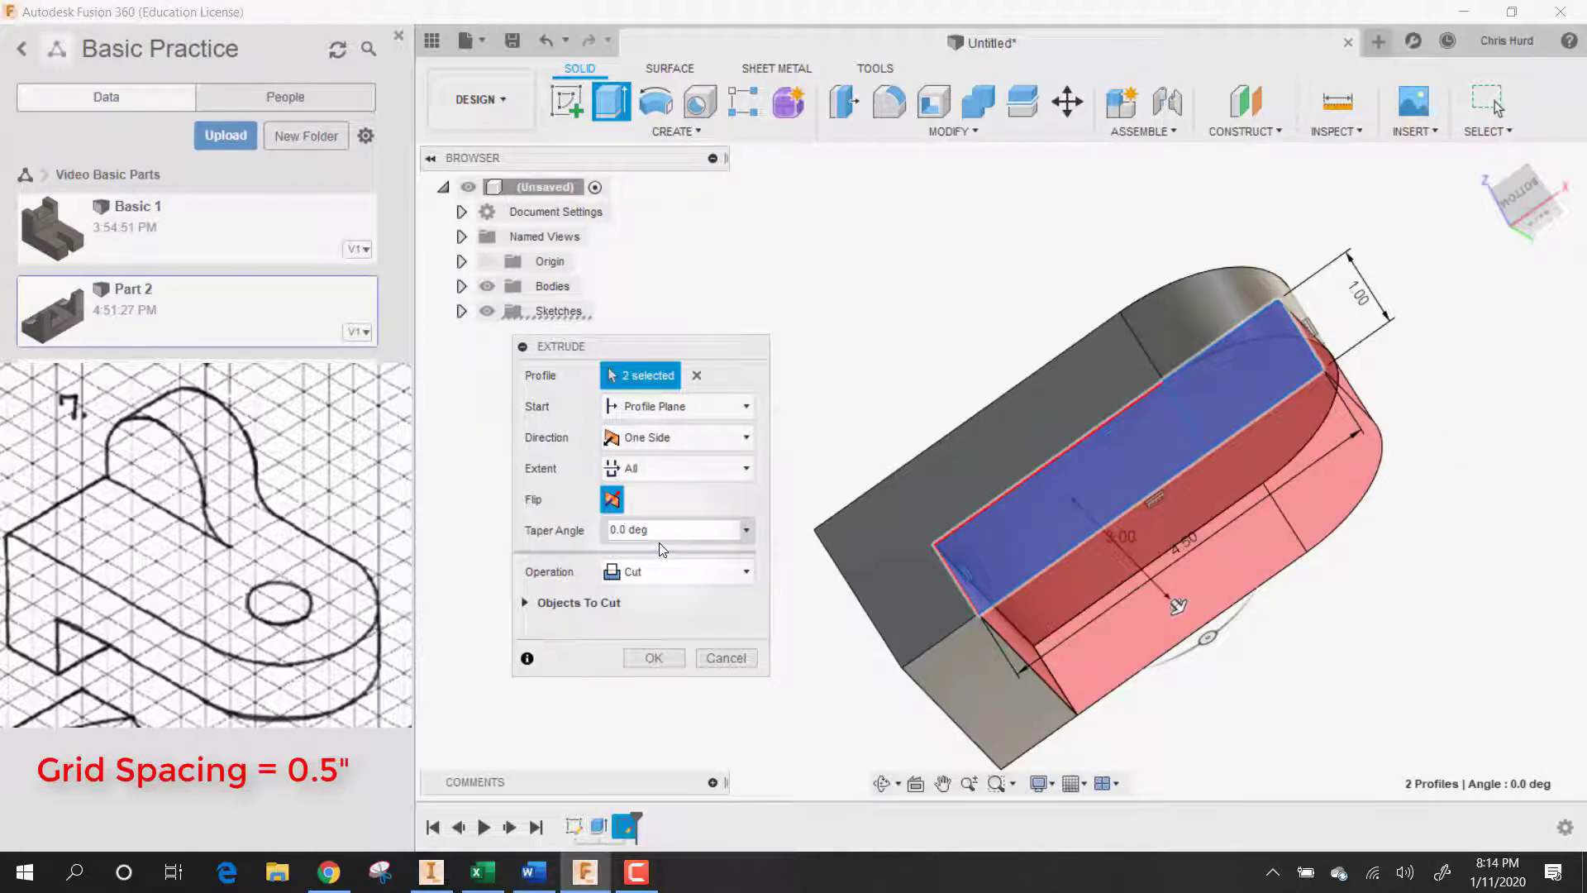
pyautogui.click(659, 659)
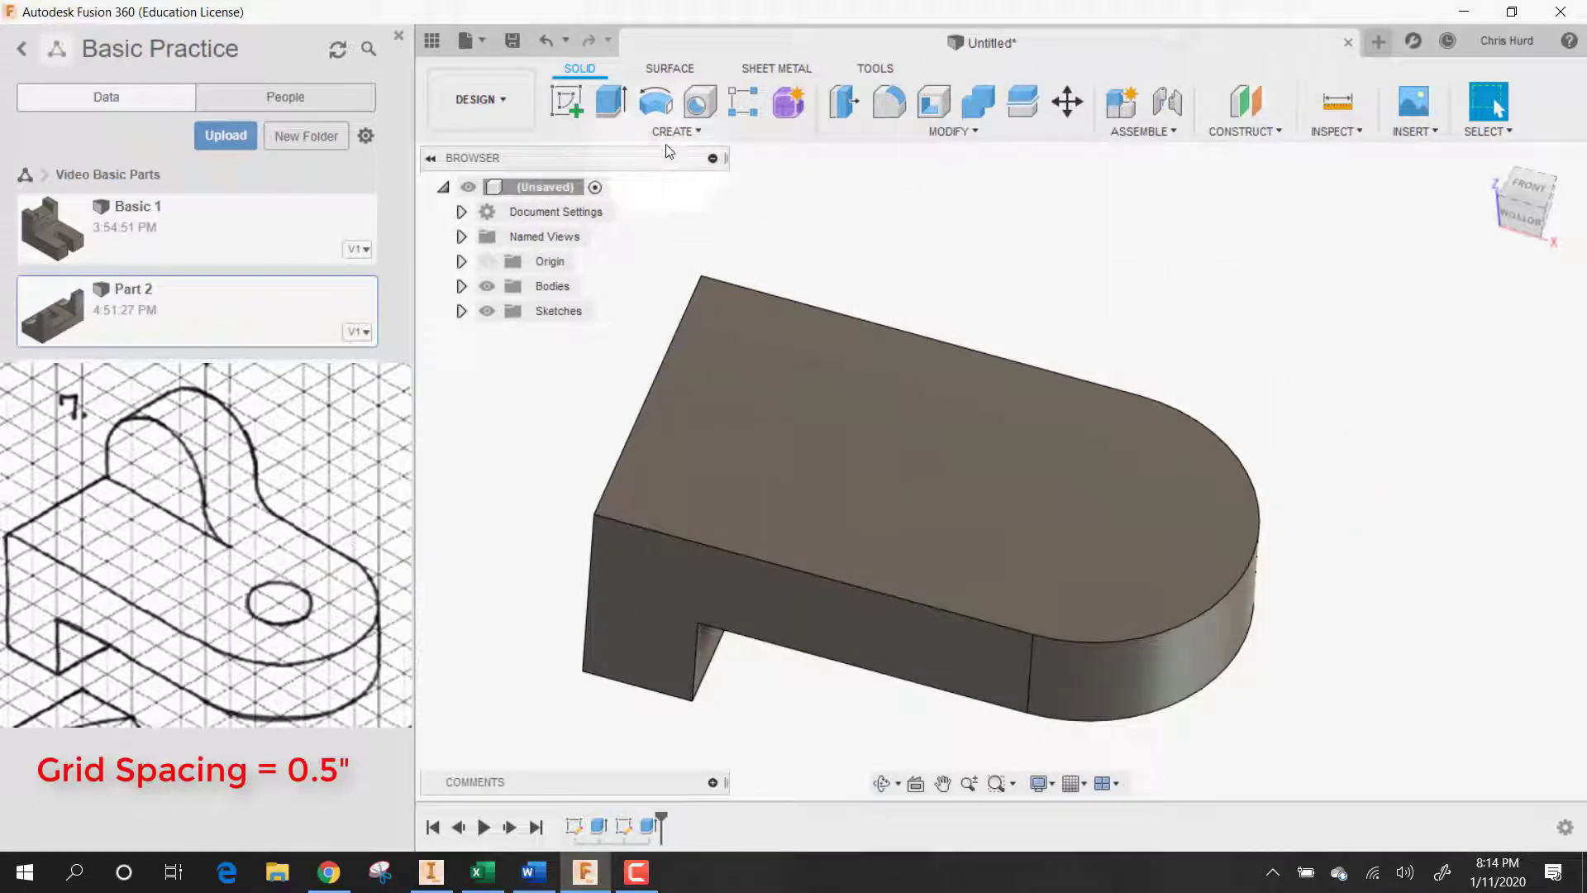
# Step: Place a 1 in diameter hole on the bracket's top face
pyautogui.click(699, 104)
pyautogui.click(1073, 511)
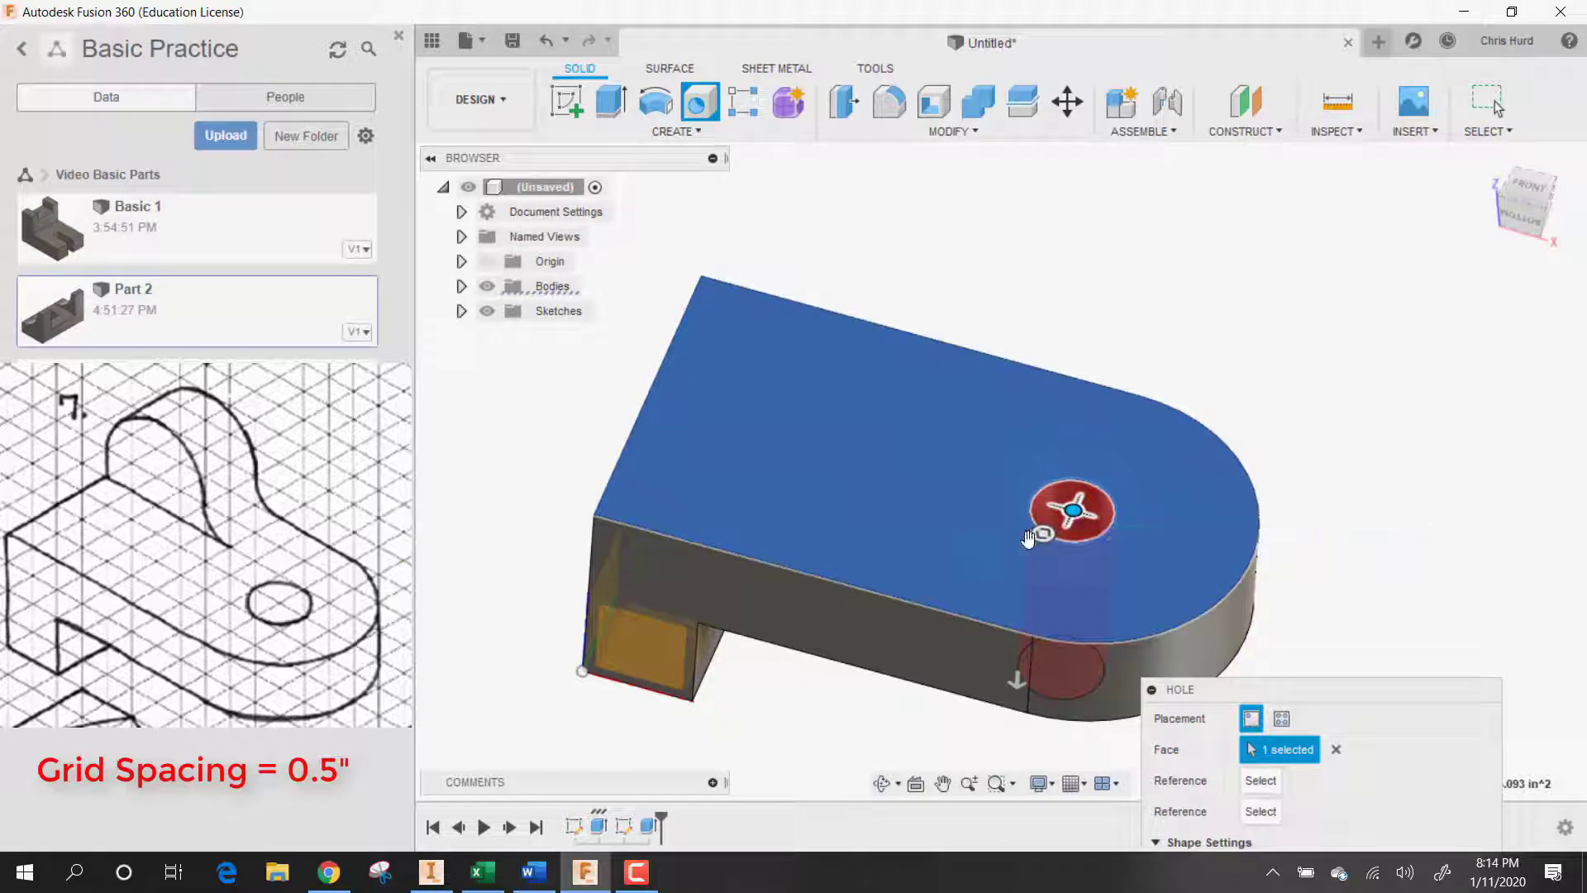
pyautogui.click(1044, 531)
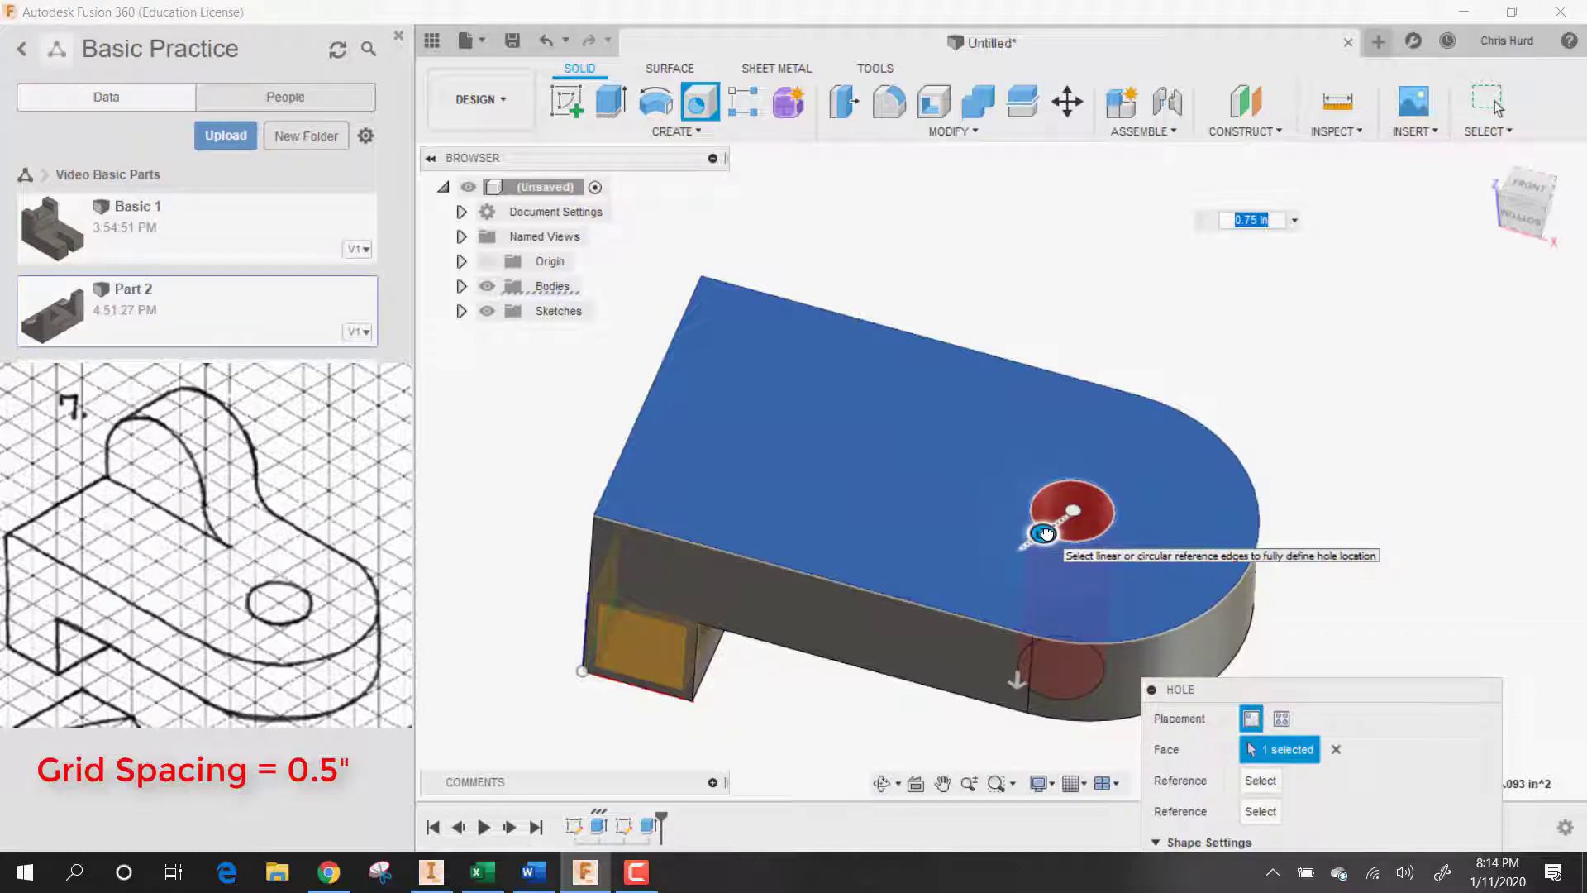
pyautogui.write('1')
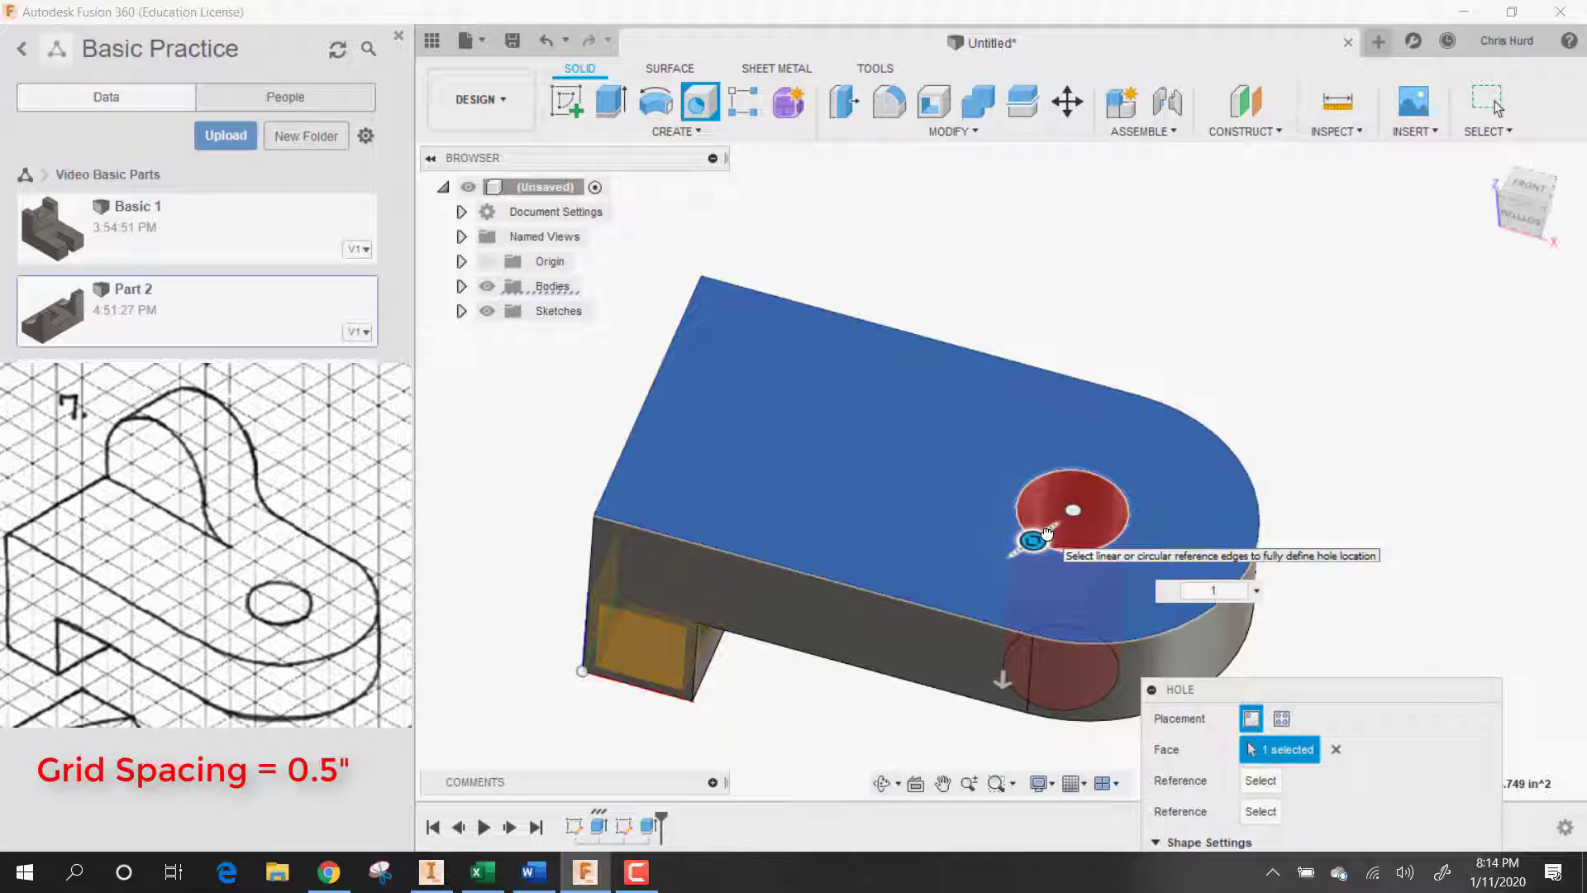
pyautogui.press('Return')
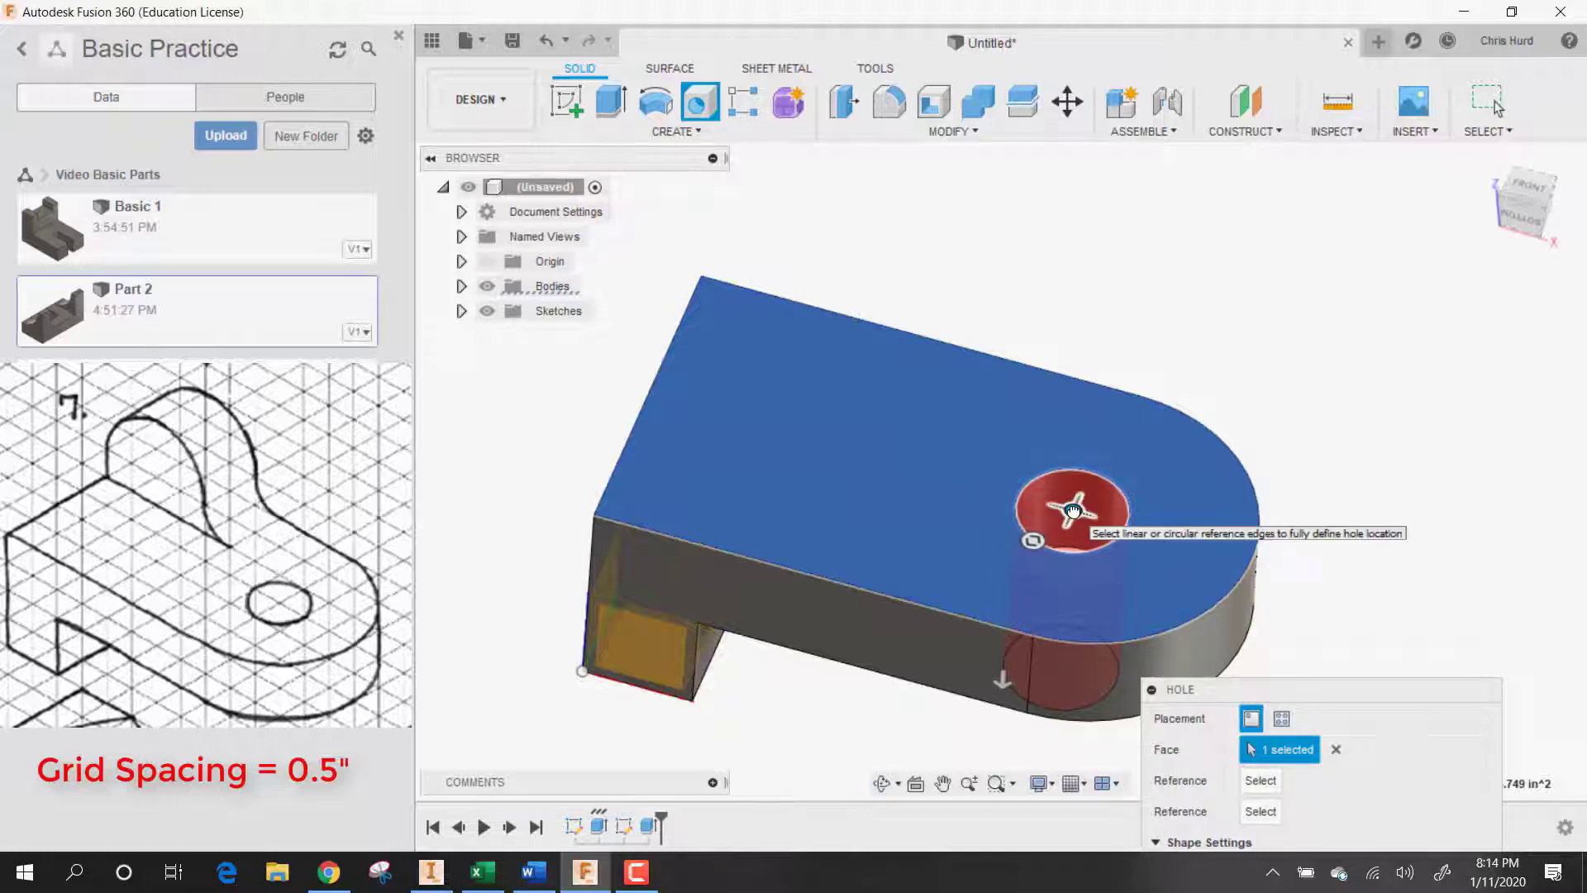
# Step: Position the hole 4 in from the square end's edge and 1.5 in from the front edge
pyautogui.click(655, 385)
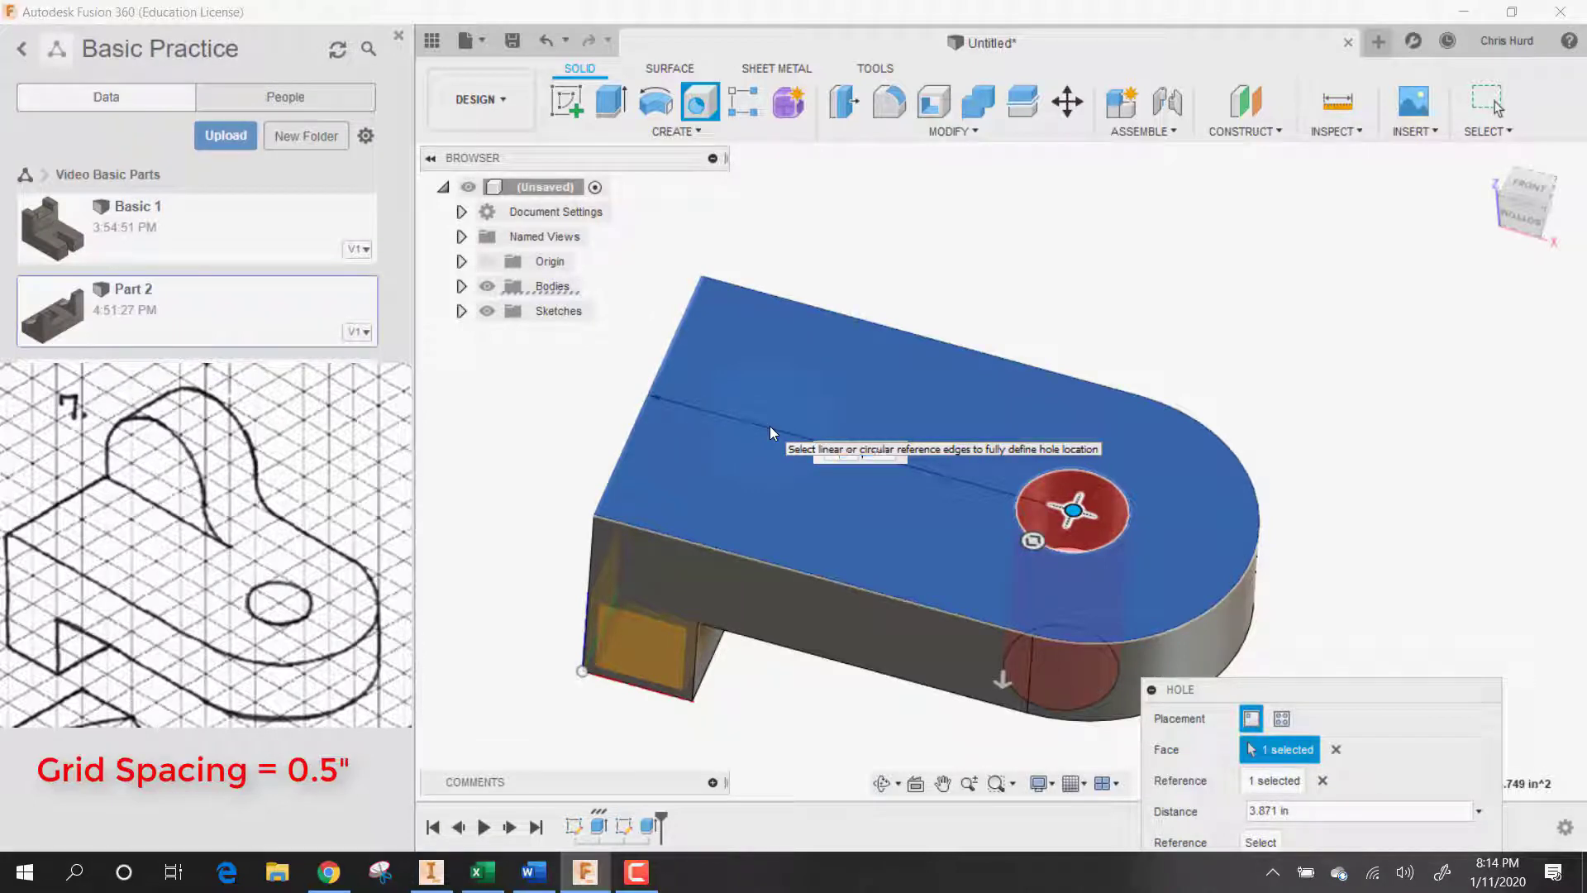
pyautogui.write('4')
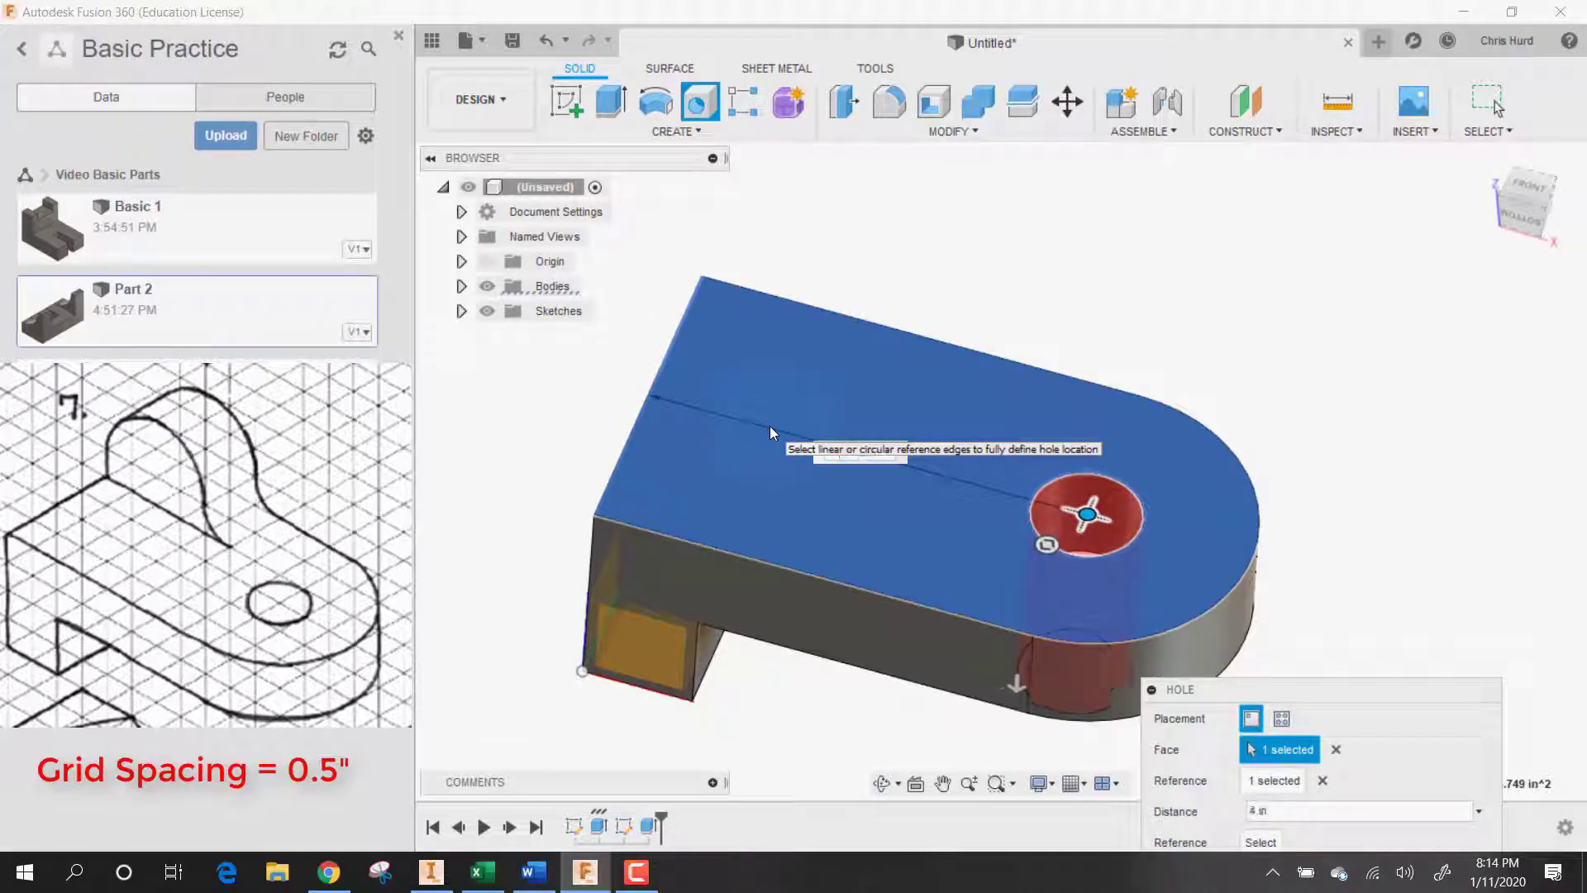
pyautogui.click(1015, 630)
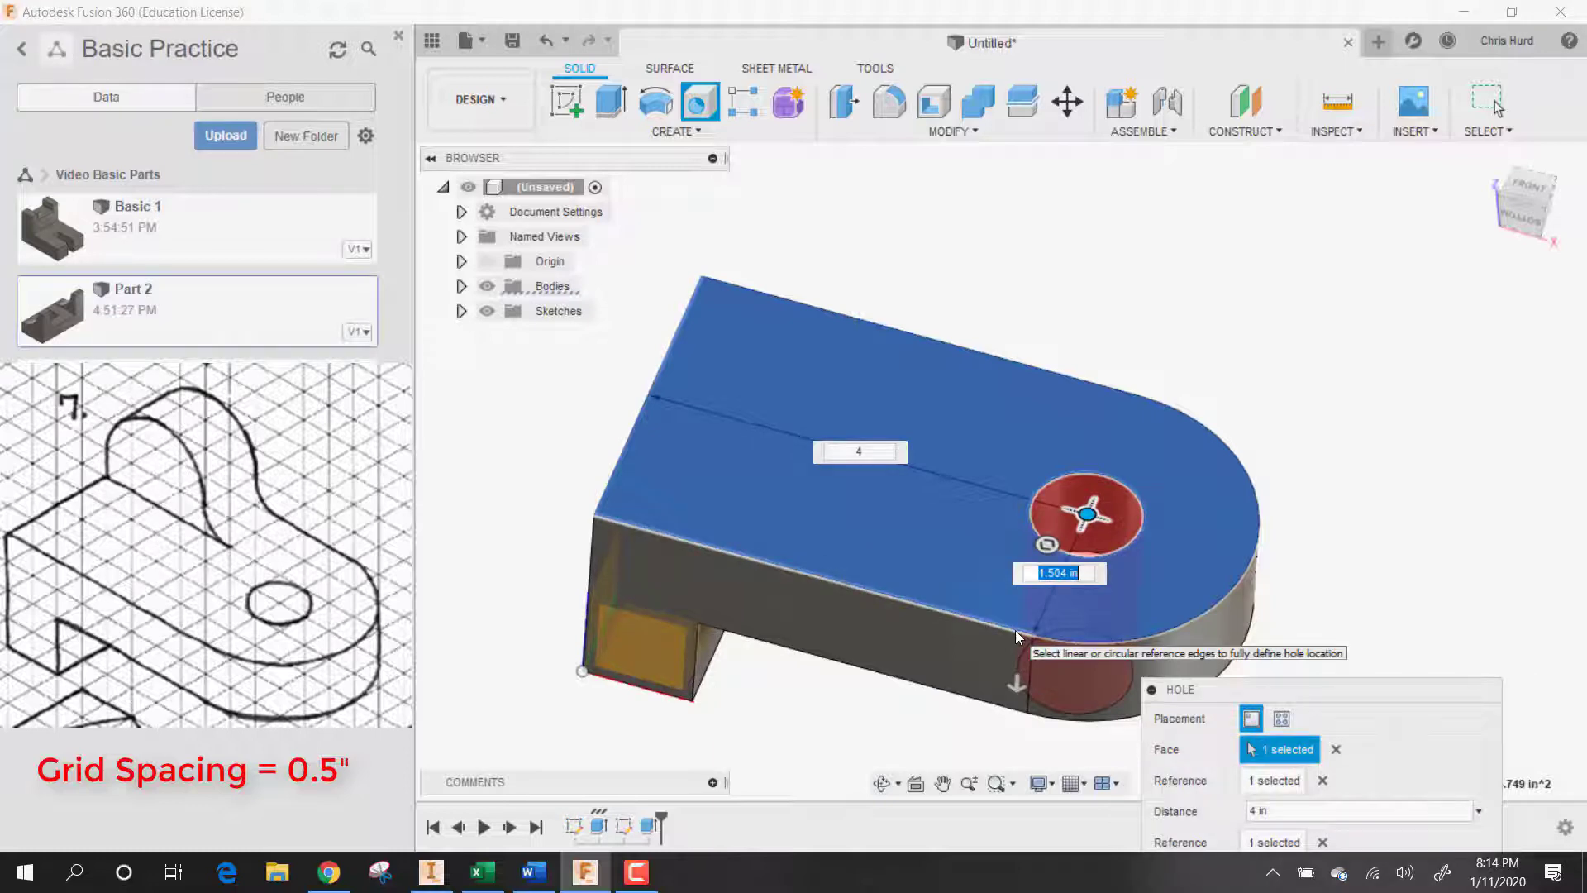
pyautogui.write('1')
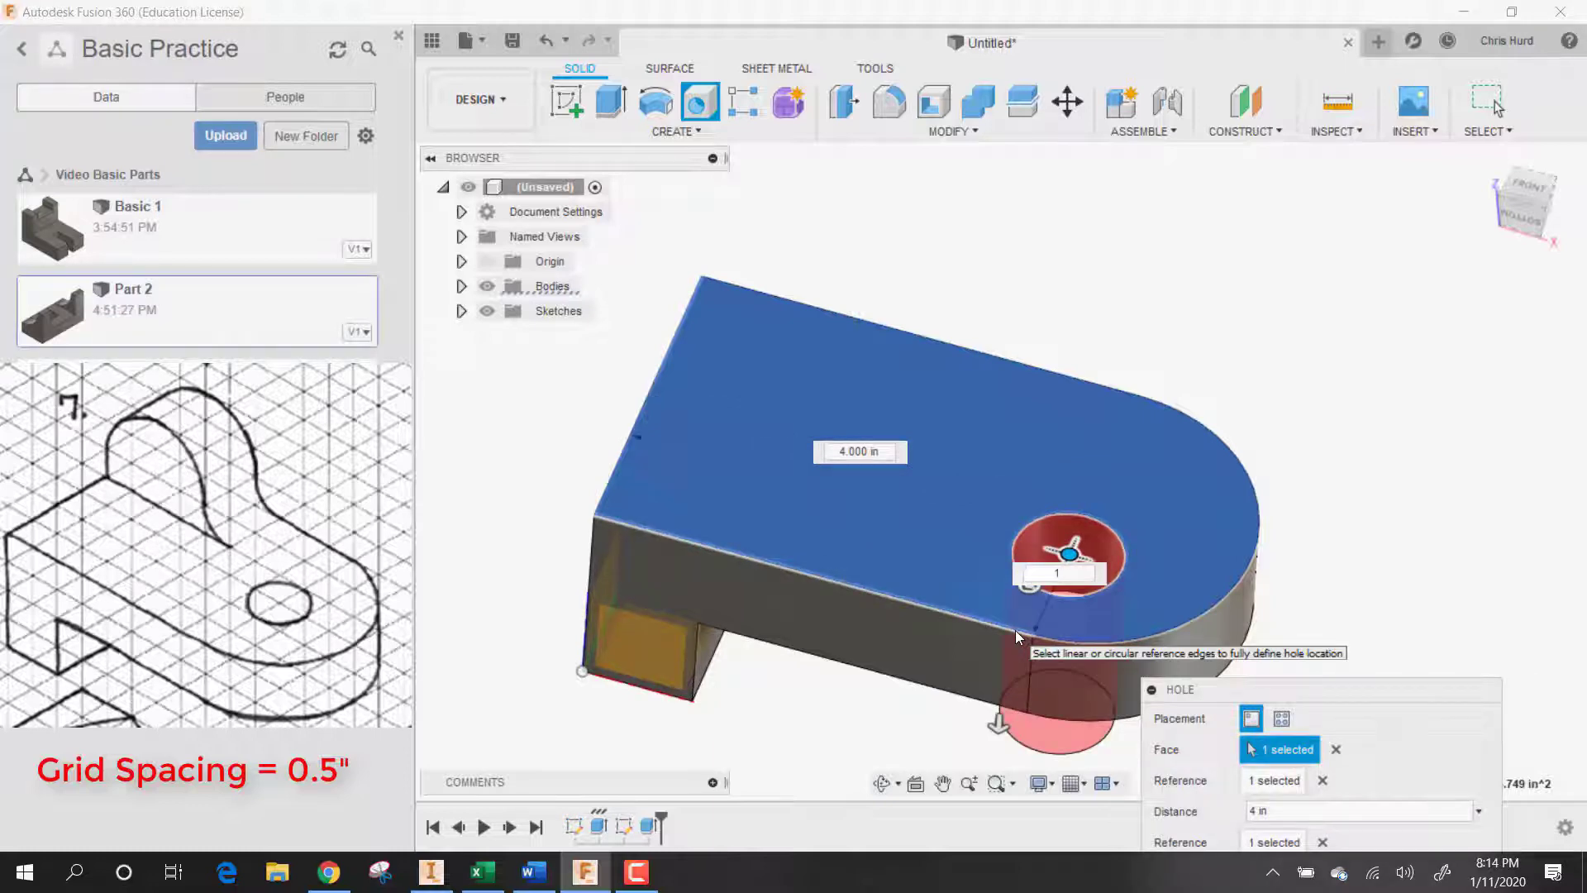
pyautogui.write('.5')
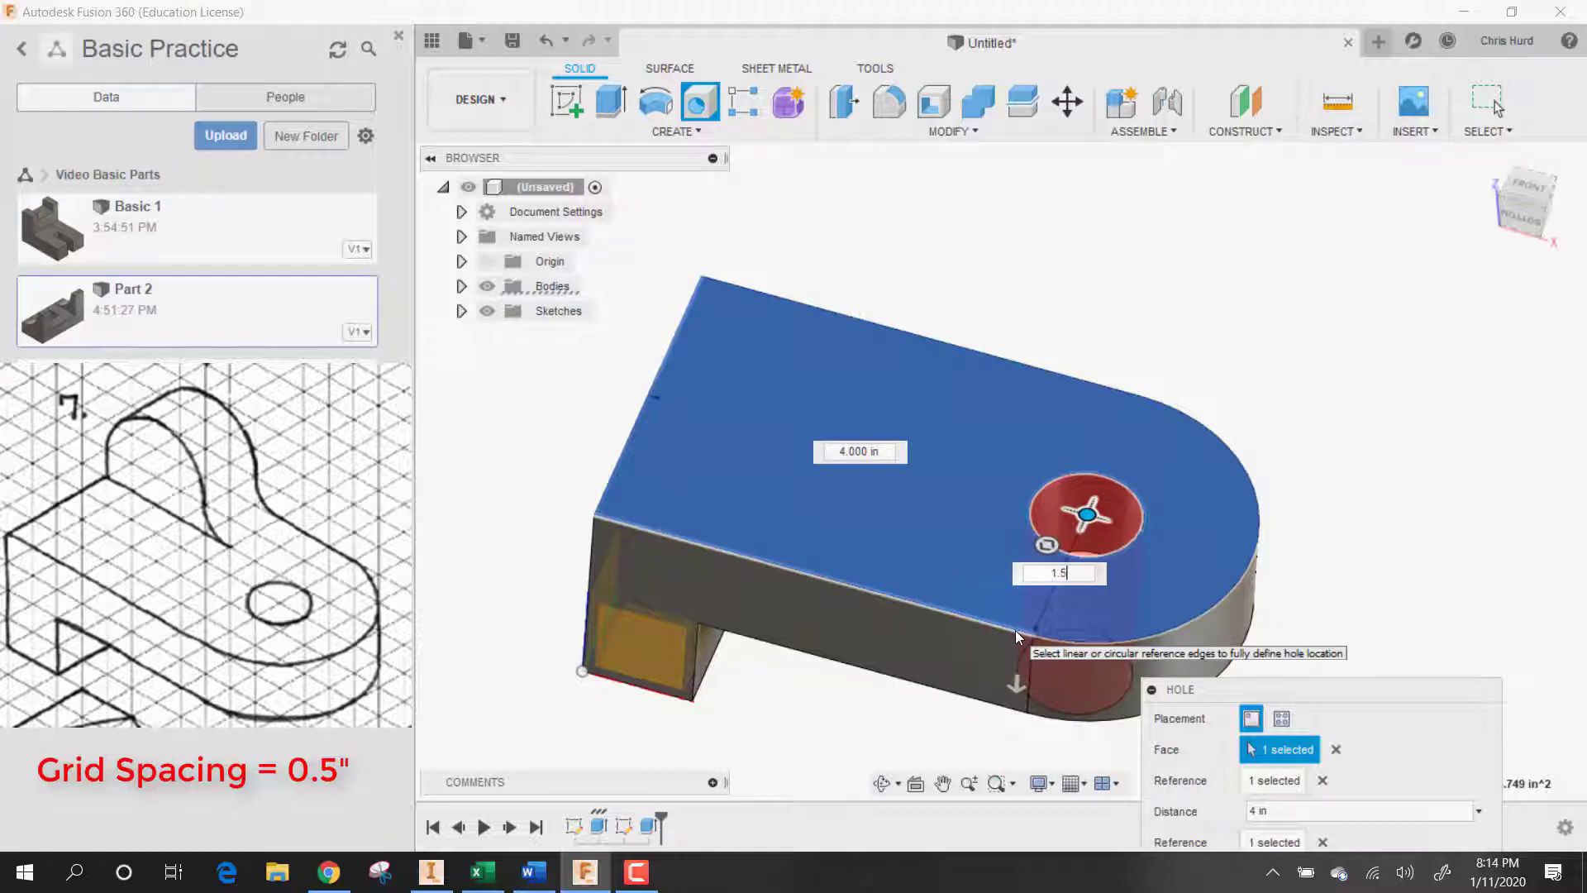
pyautogui.press('Tab')
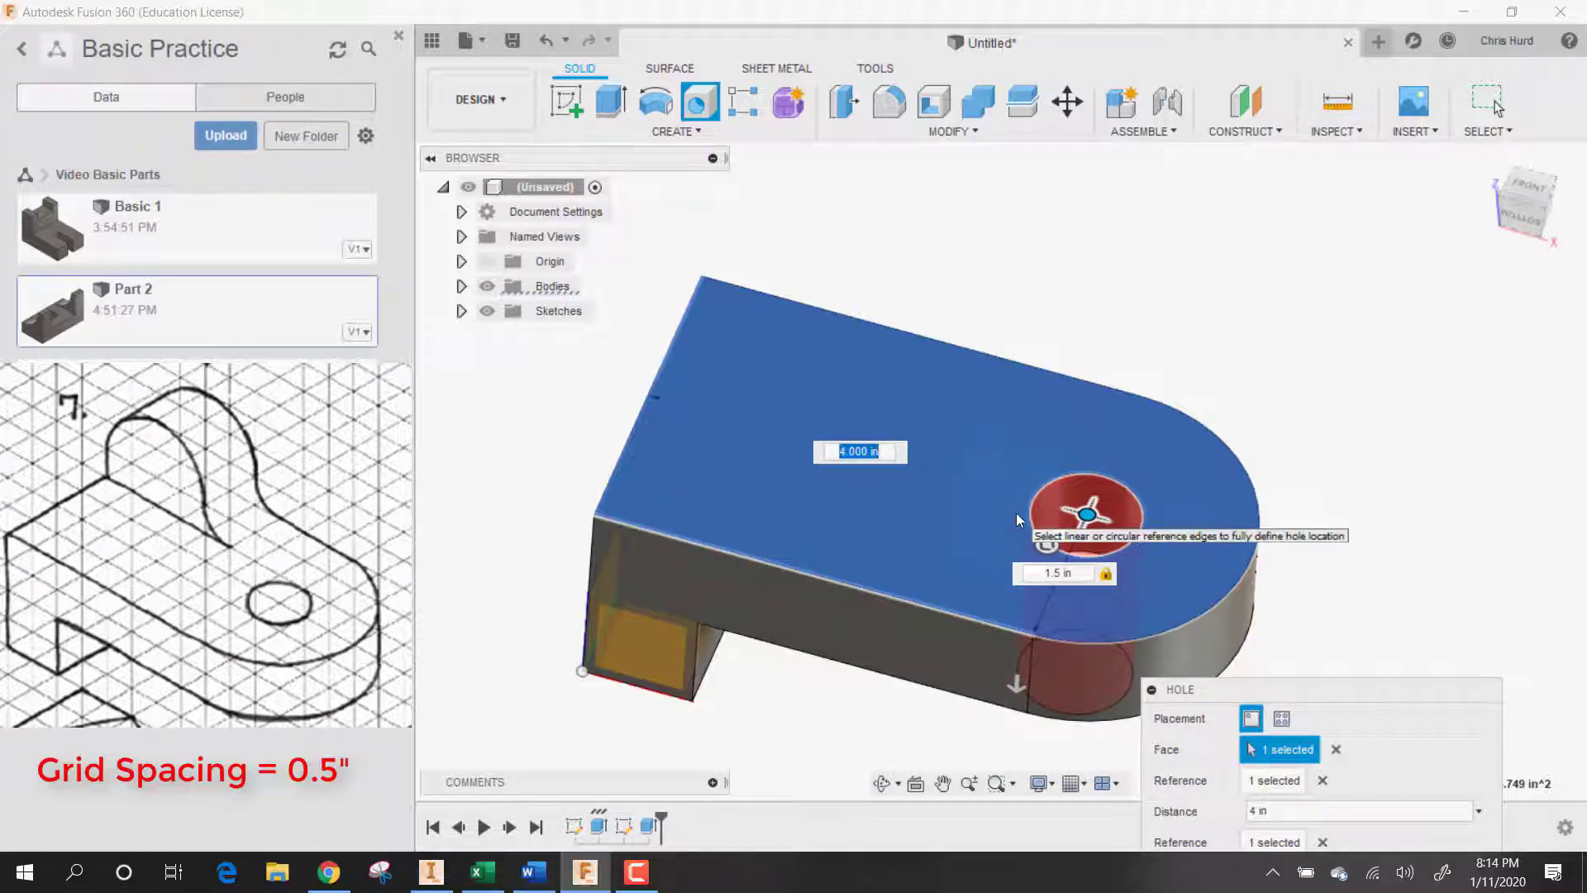
pyautogui.press('Tab')
pyautogui.press('Return')
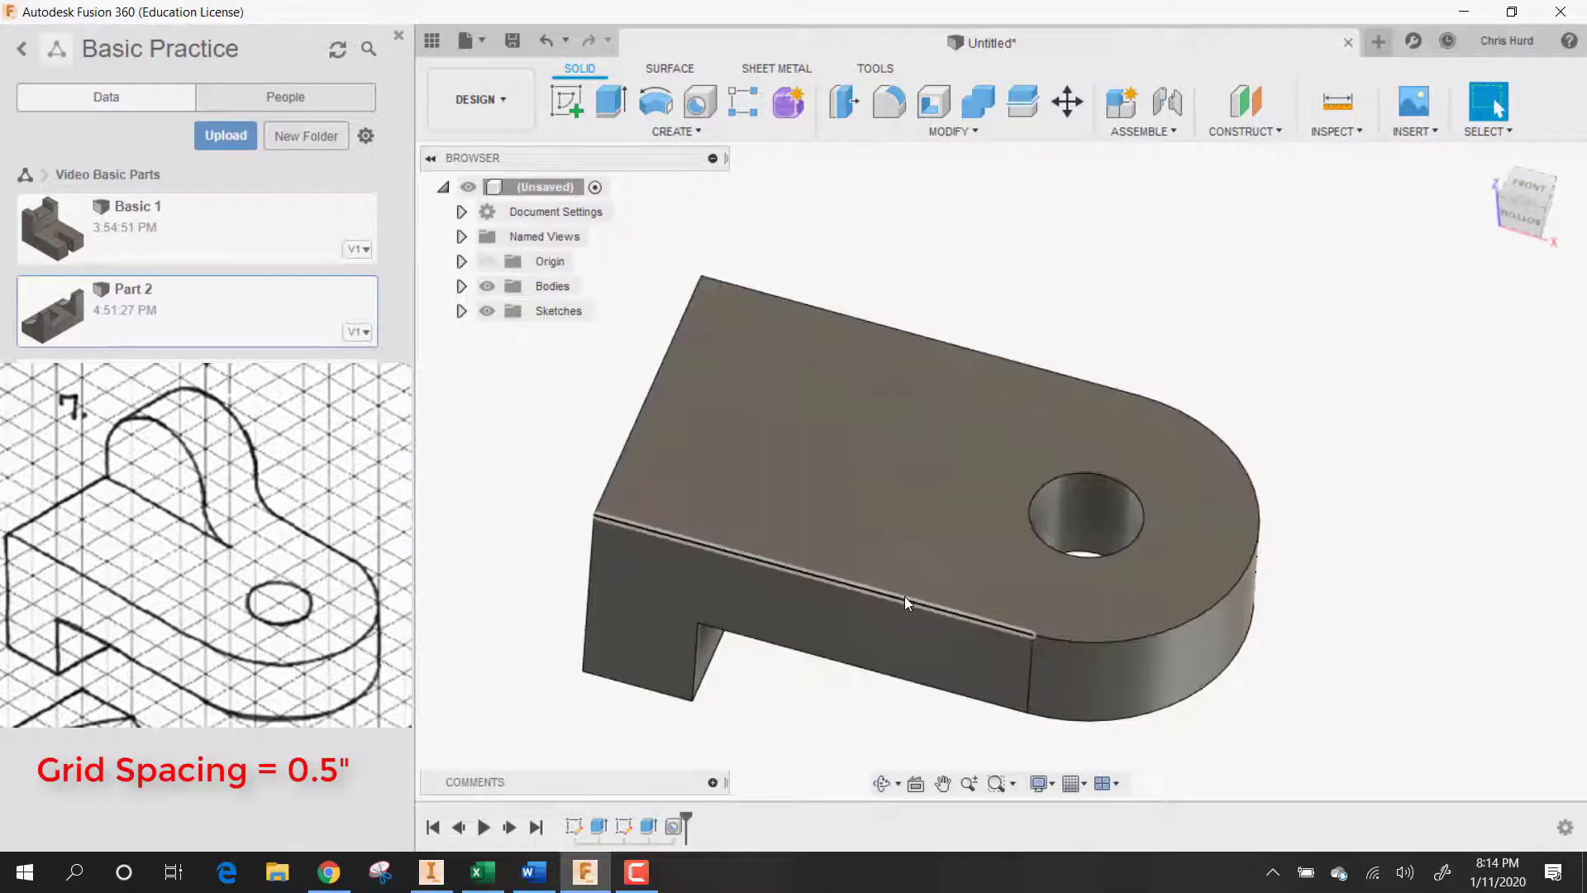
# Step: Draw a 0.5 by 2 in rectangle at the square end of the block's top face
pyautogui.keyDown('shift'); pyautogui.moveTo(1014, 405); pyautogui.dragTo(1013, 405, button='middle'); pyautogui.keyUp('shift')
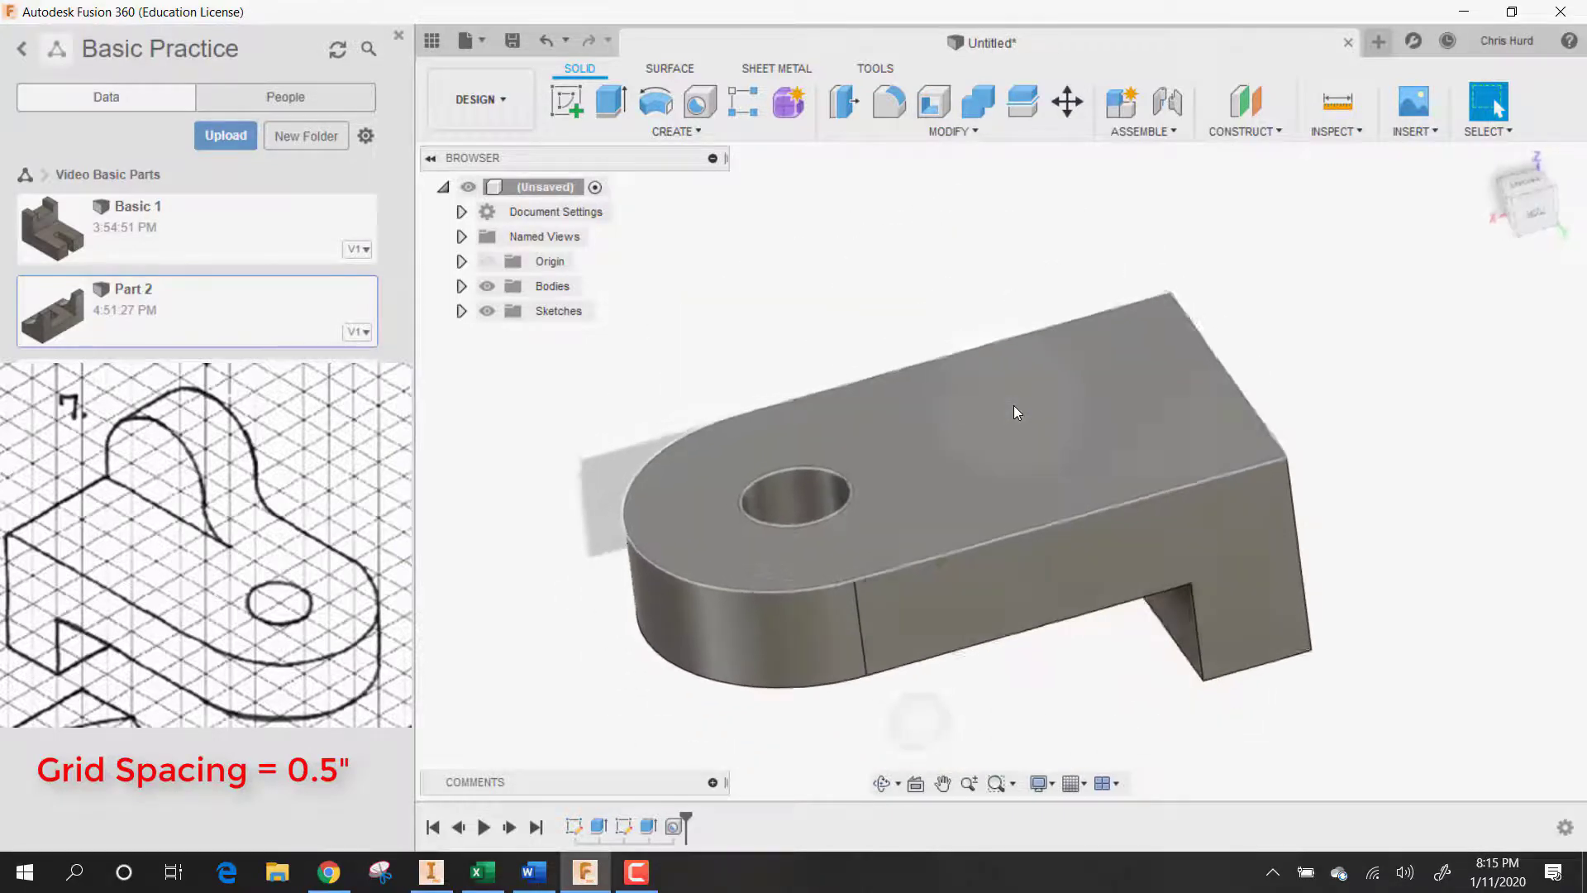
pyautogui.click(565, 101)
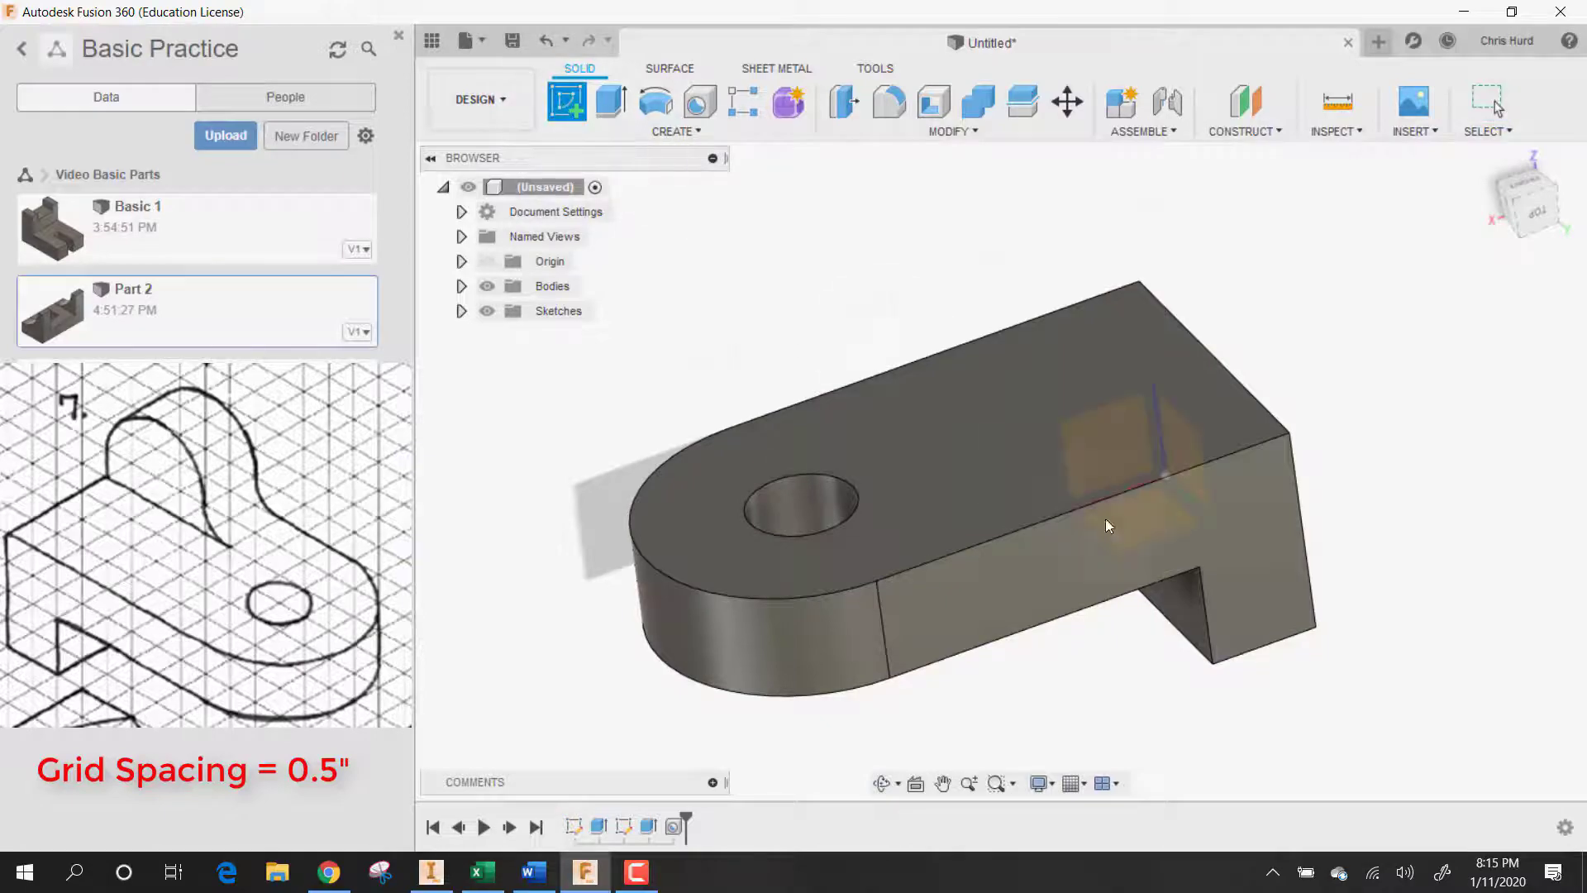
pyautogui.click(1226, 499)
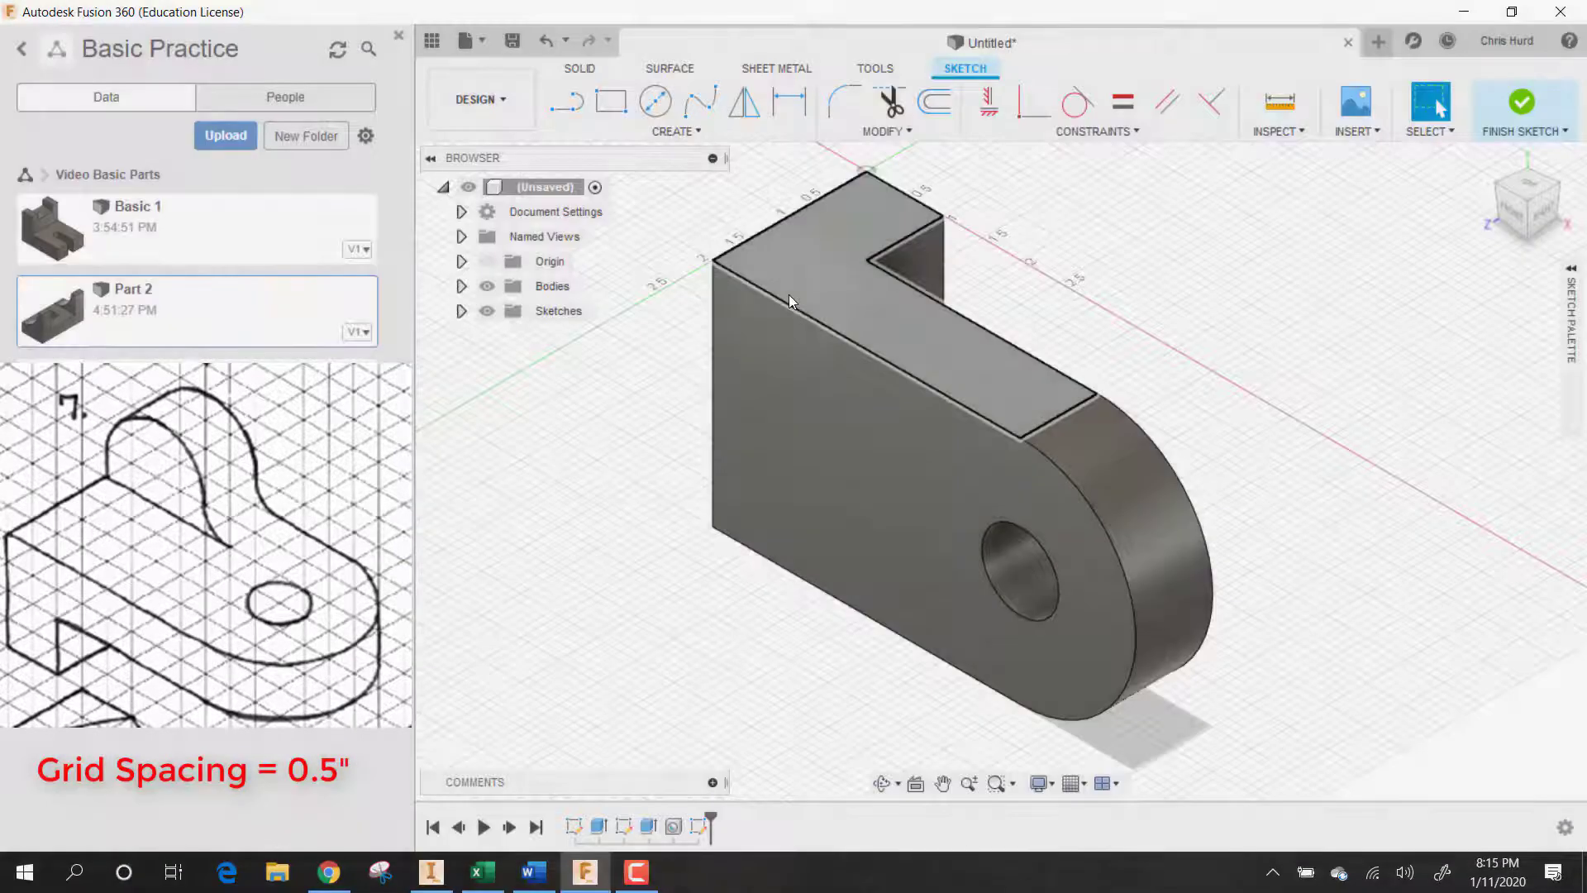
pyautogui.click(622, 102)
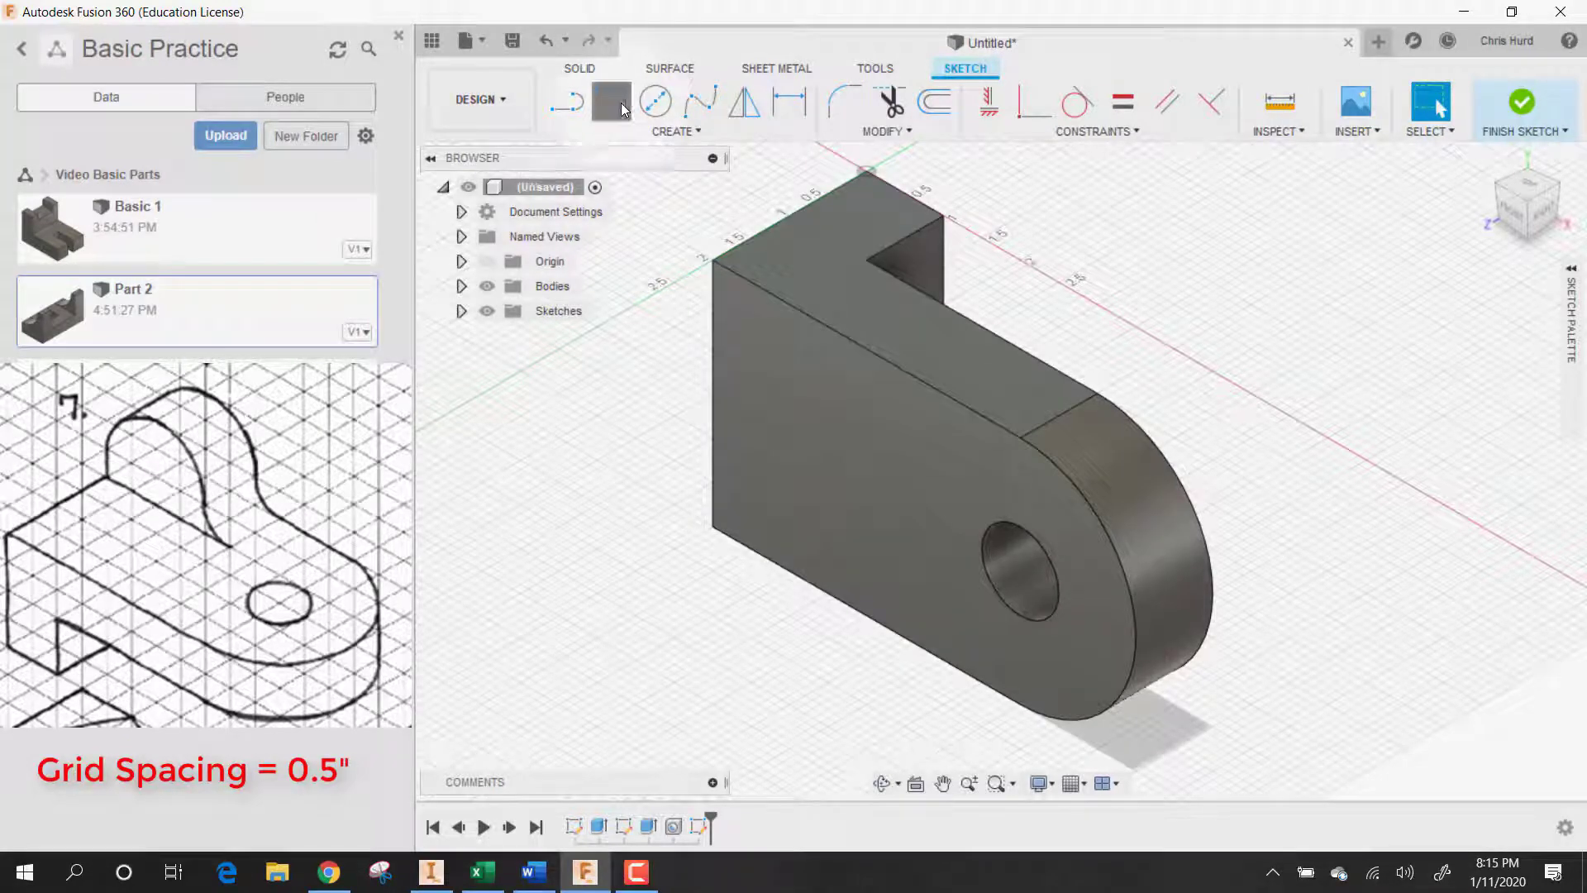
pyautogui.click(712, 259)
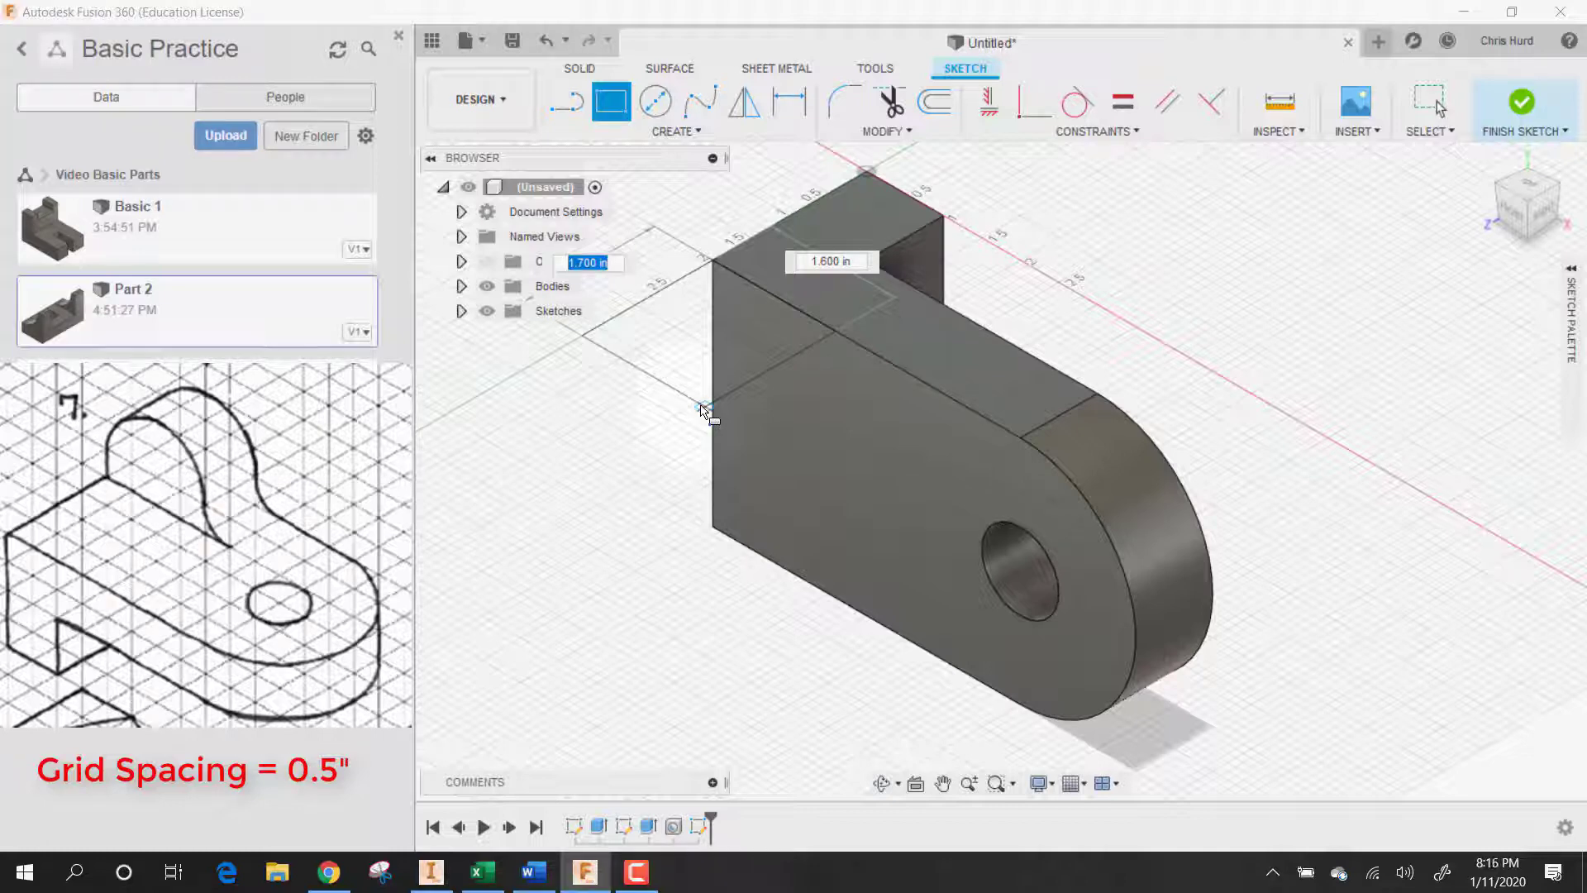
pyautogui.press('BackSpace')
pyautogui.write('0.5')
pyautogui.press('Tab')
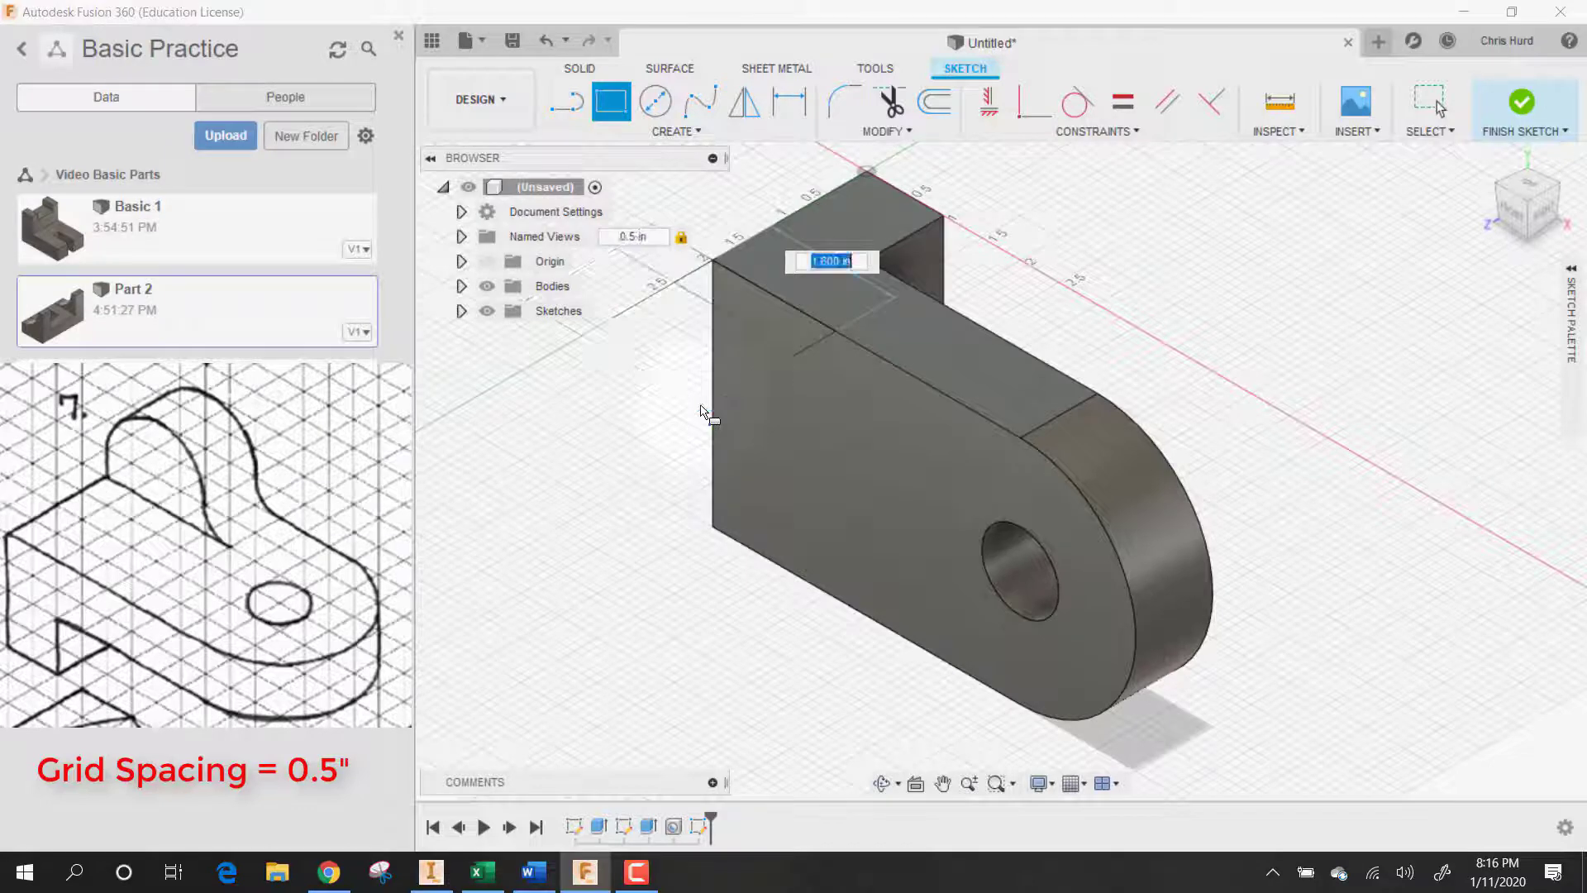
pyautogui.write('2')
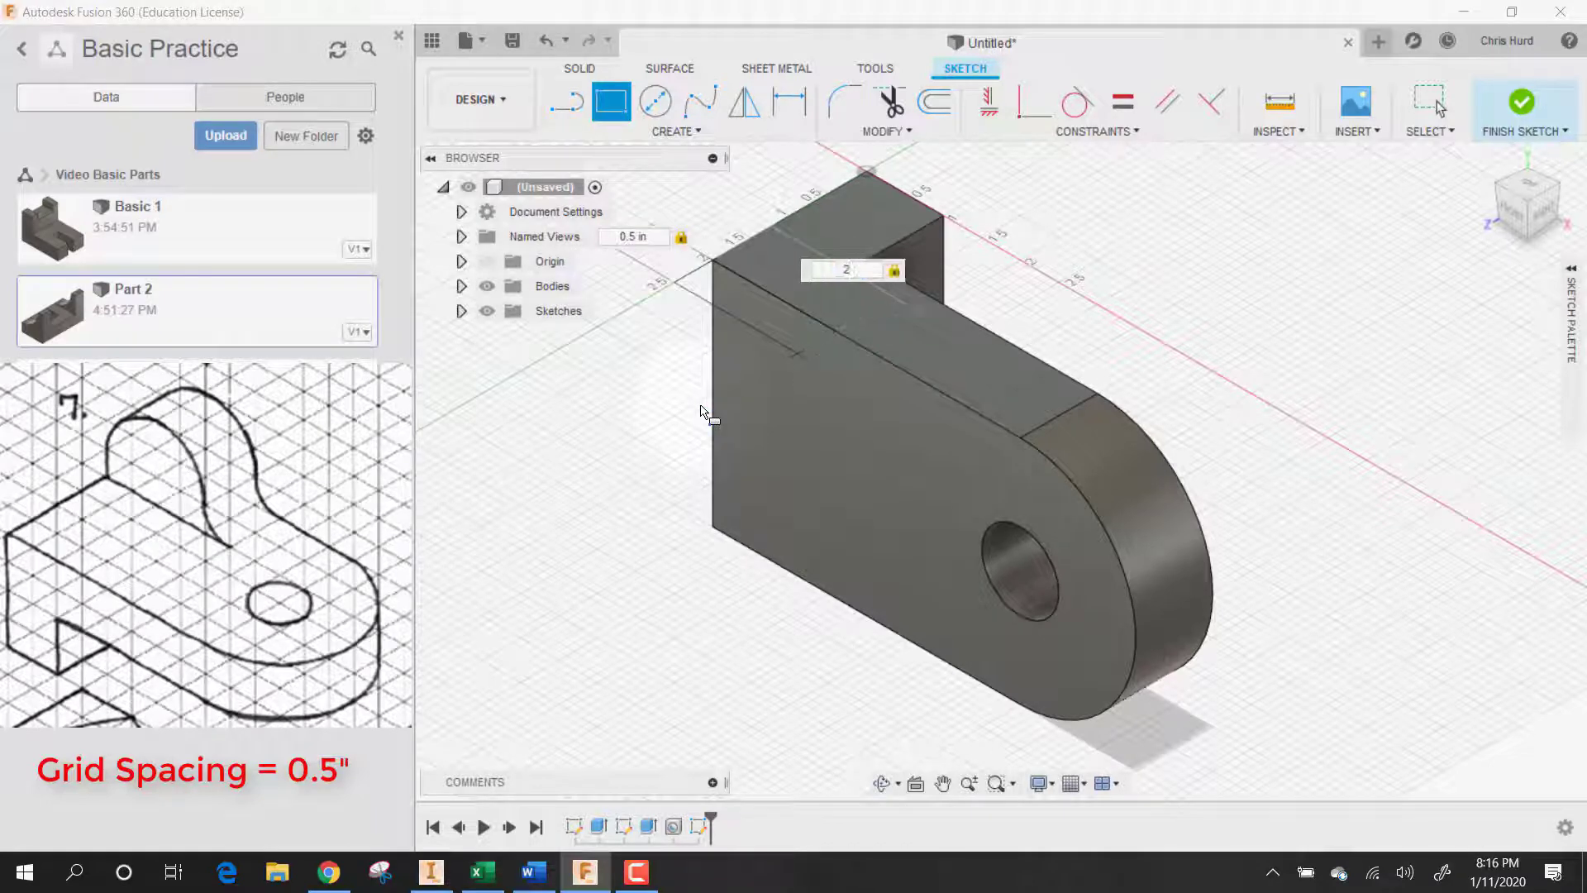
pyautogui.press('Return')
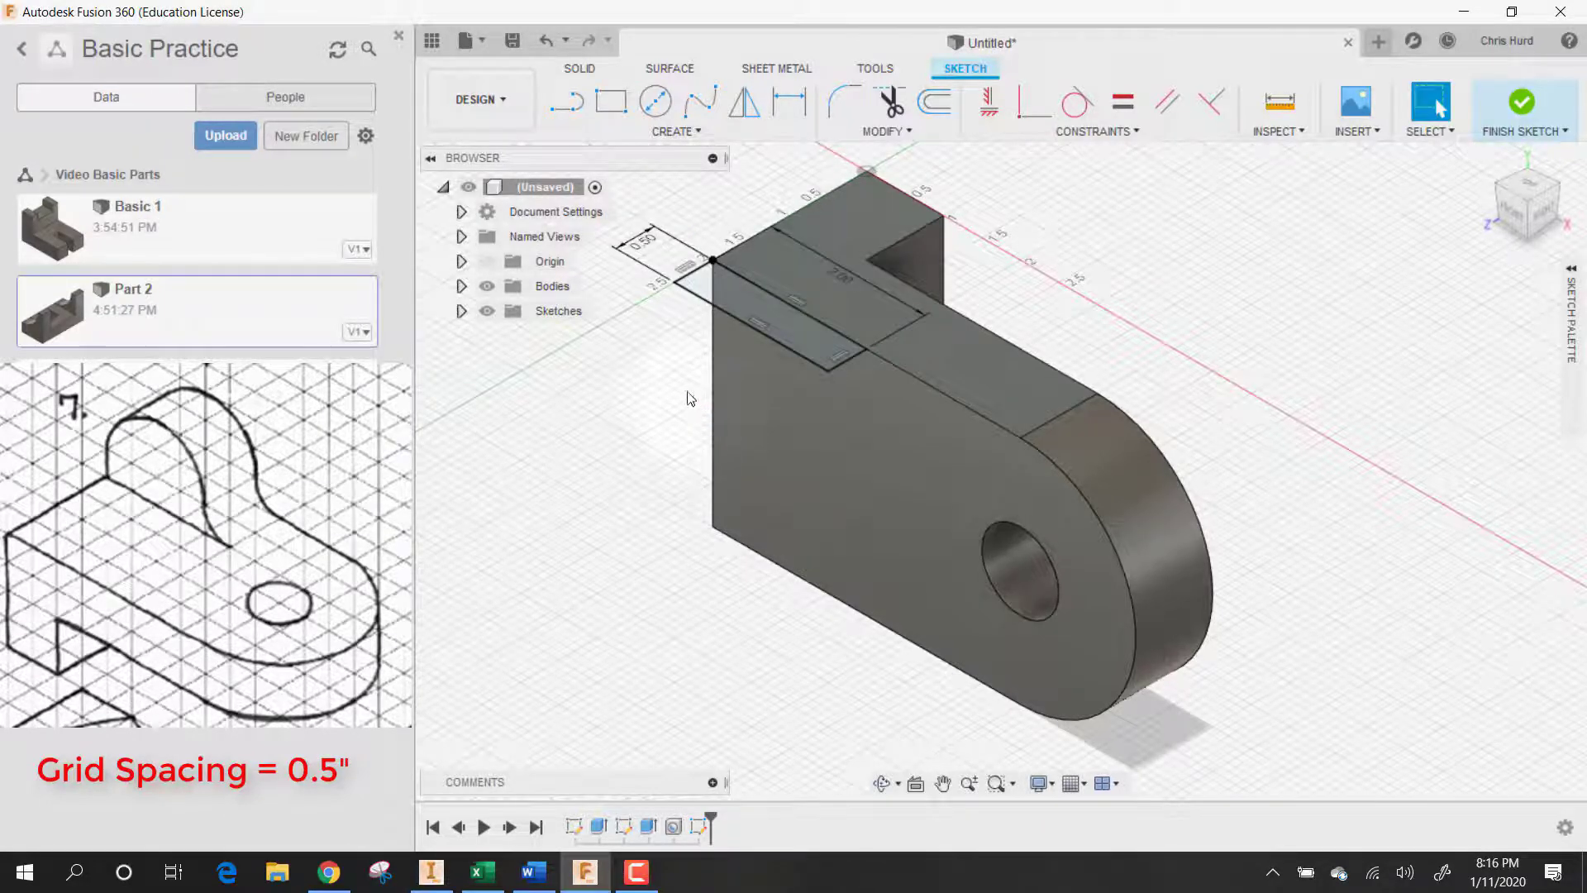
# Step: Extrude the 0.5 × 2 in rectangle -1 in, joining it to the bracket's square end
pyautogui.click(750, 306)
pyautogui.rightClick(750, 306)
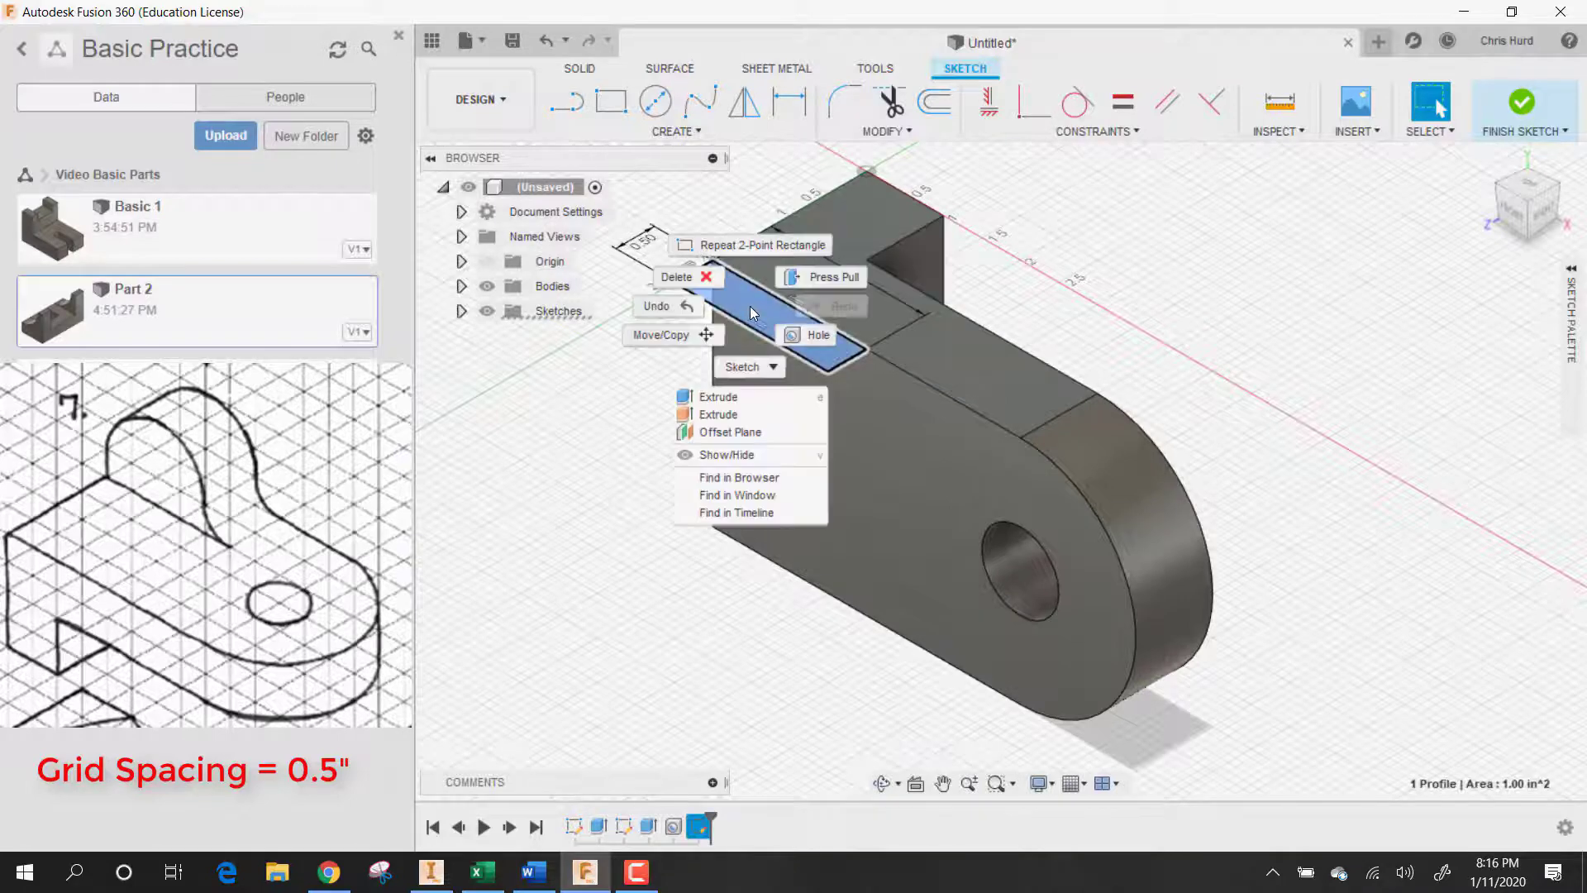
pyautogui.click(821, 283)
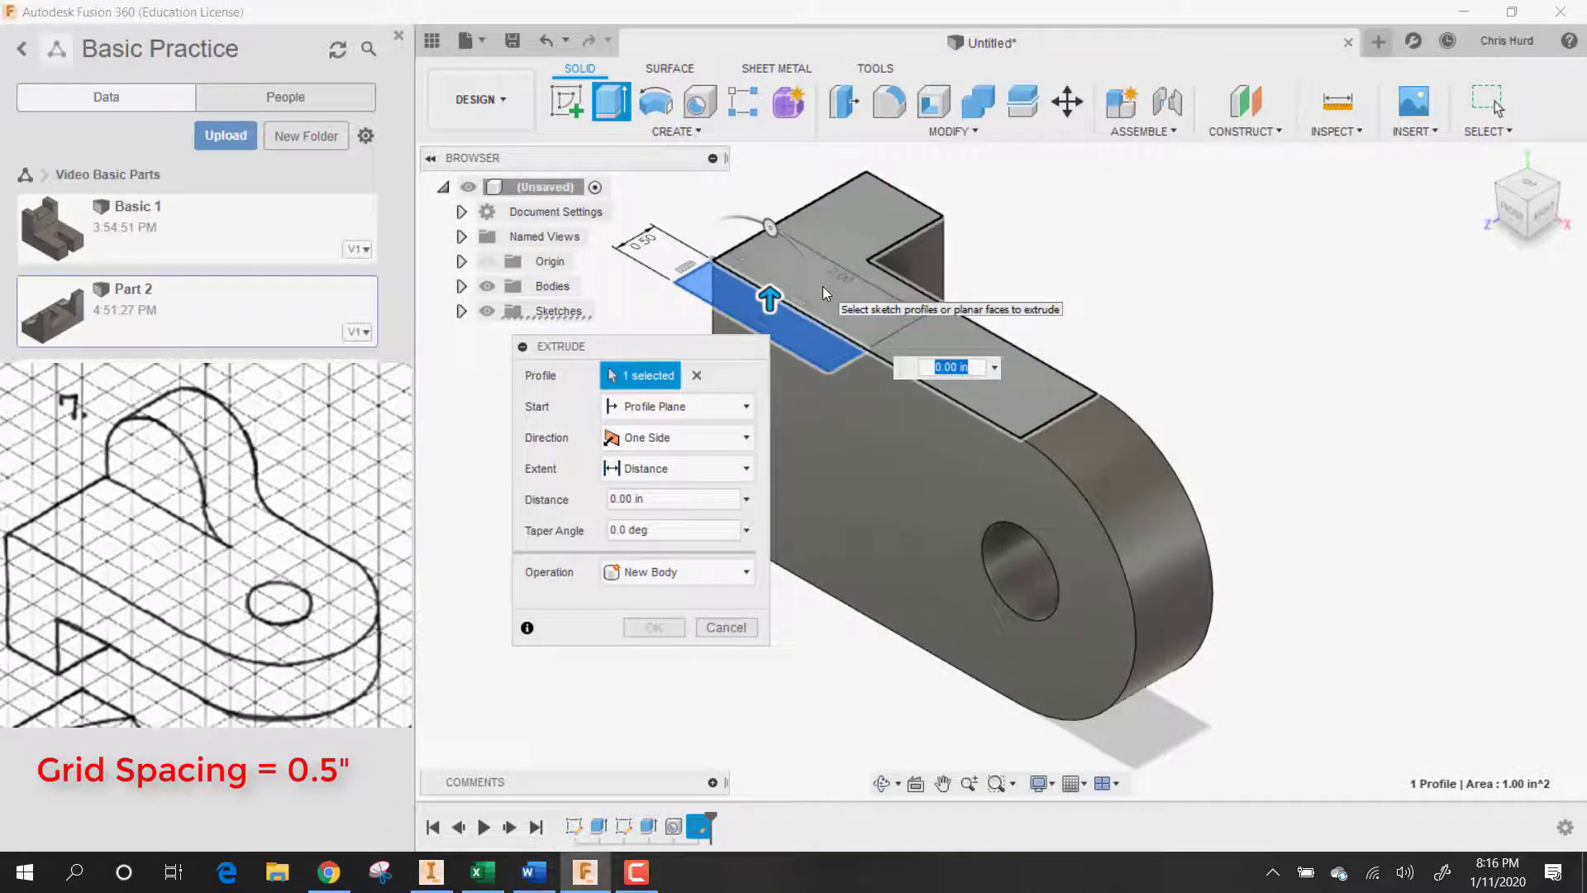
pyautogui.write('1')
pyautogui.press('BackSpace')
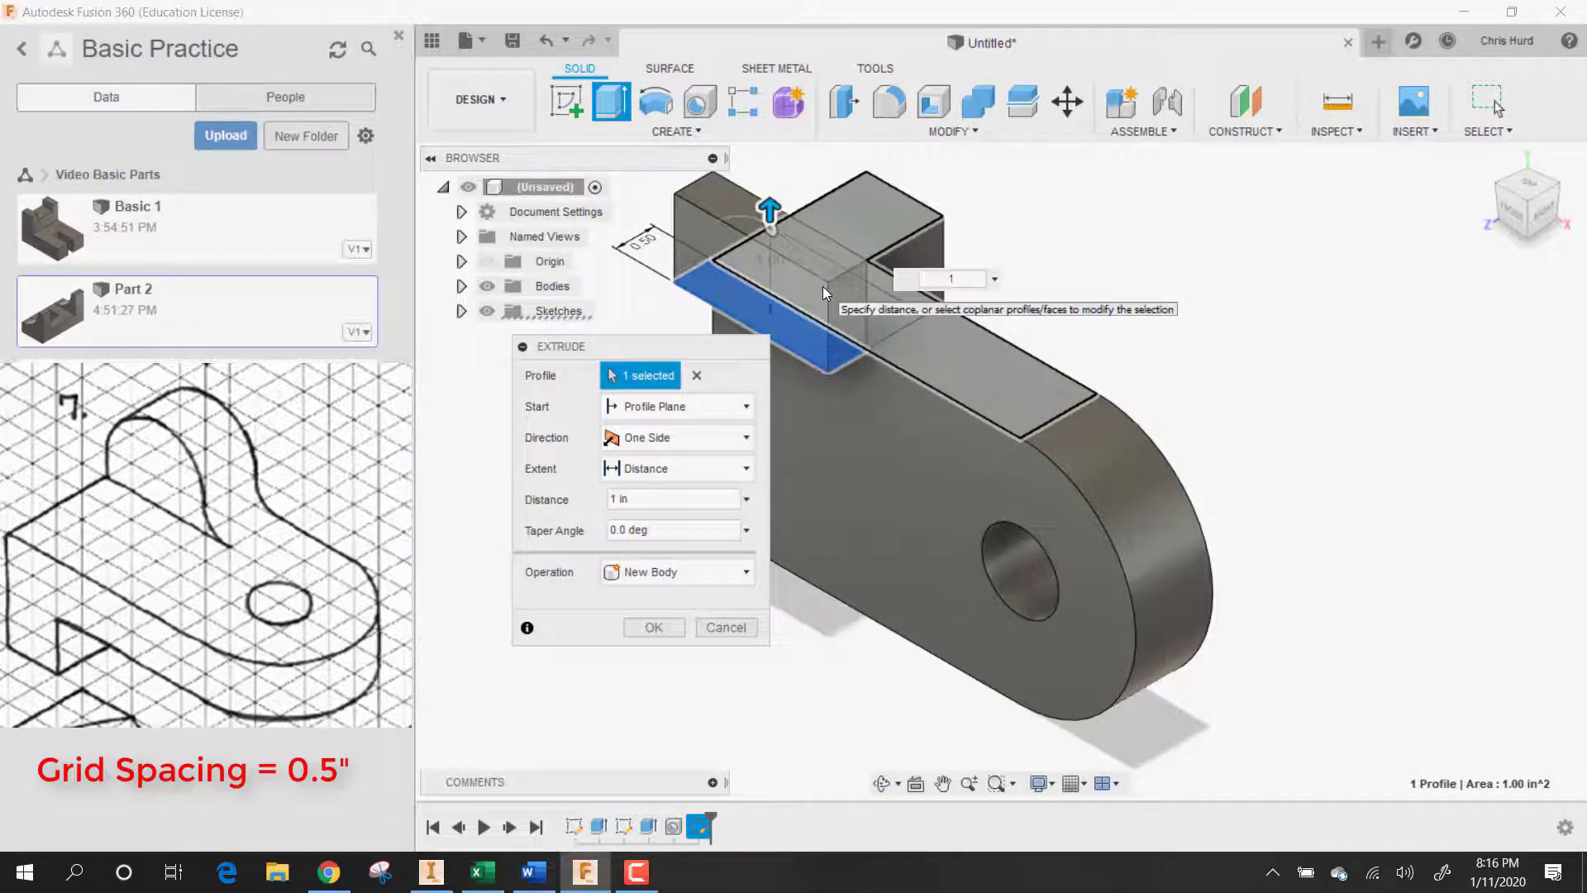
pyautogui.write('-1')
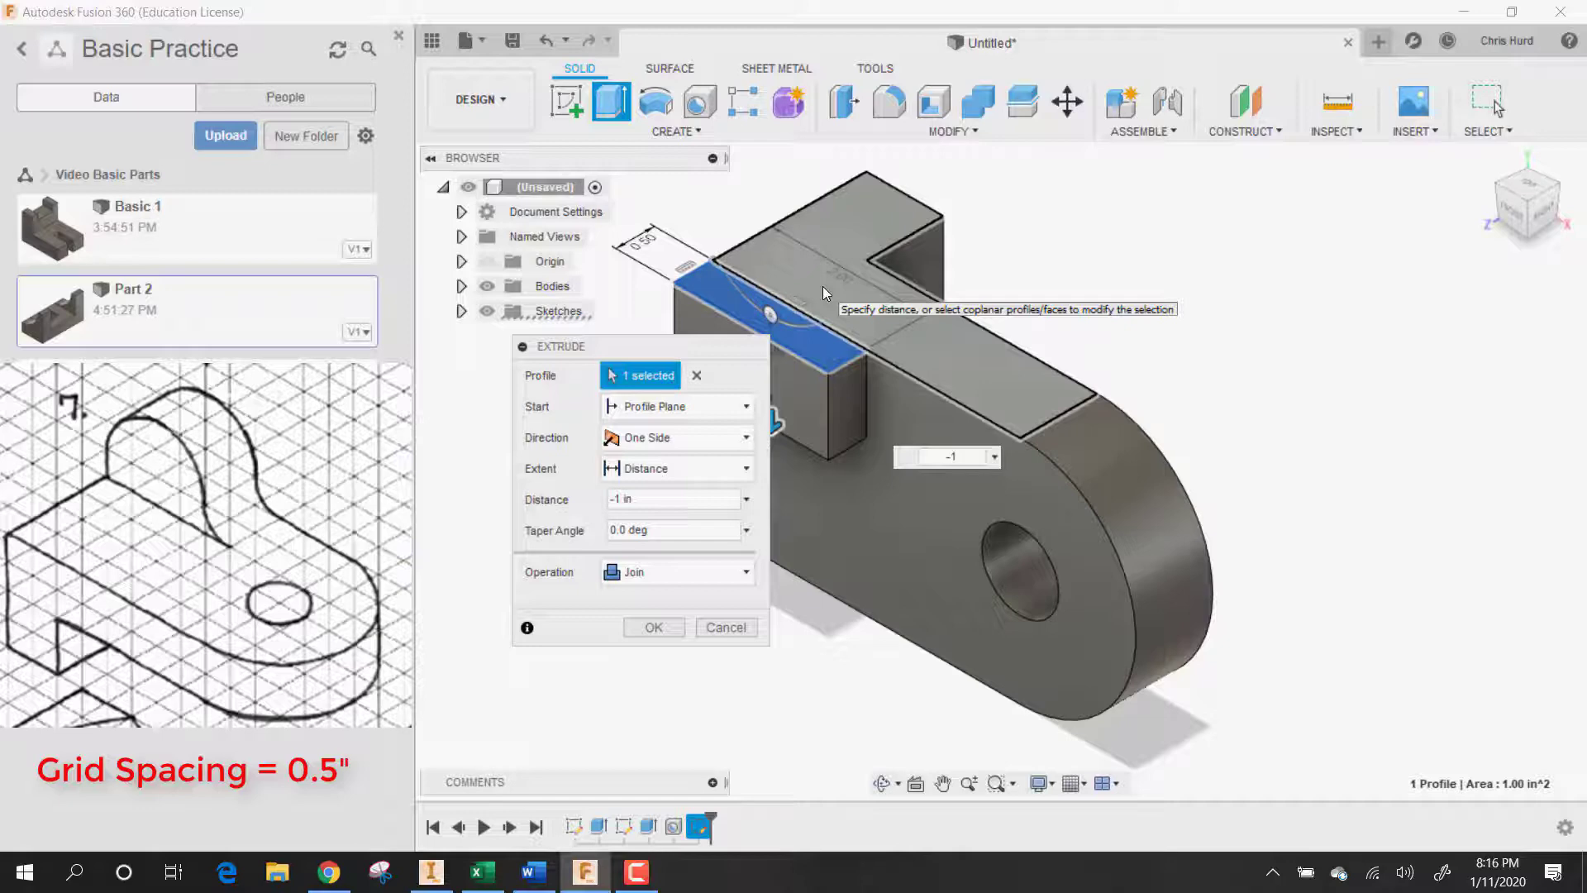
pyautogui.press('Return')
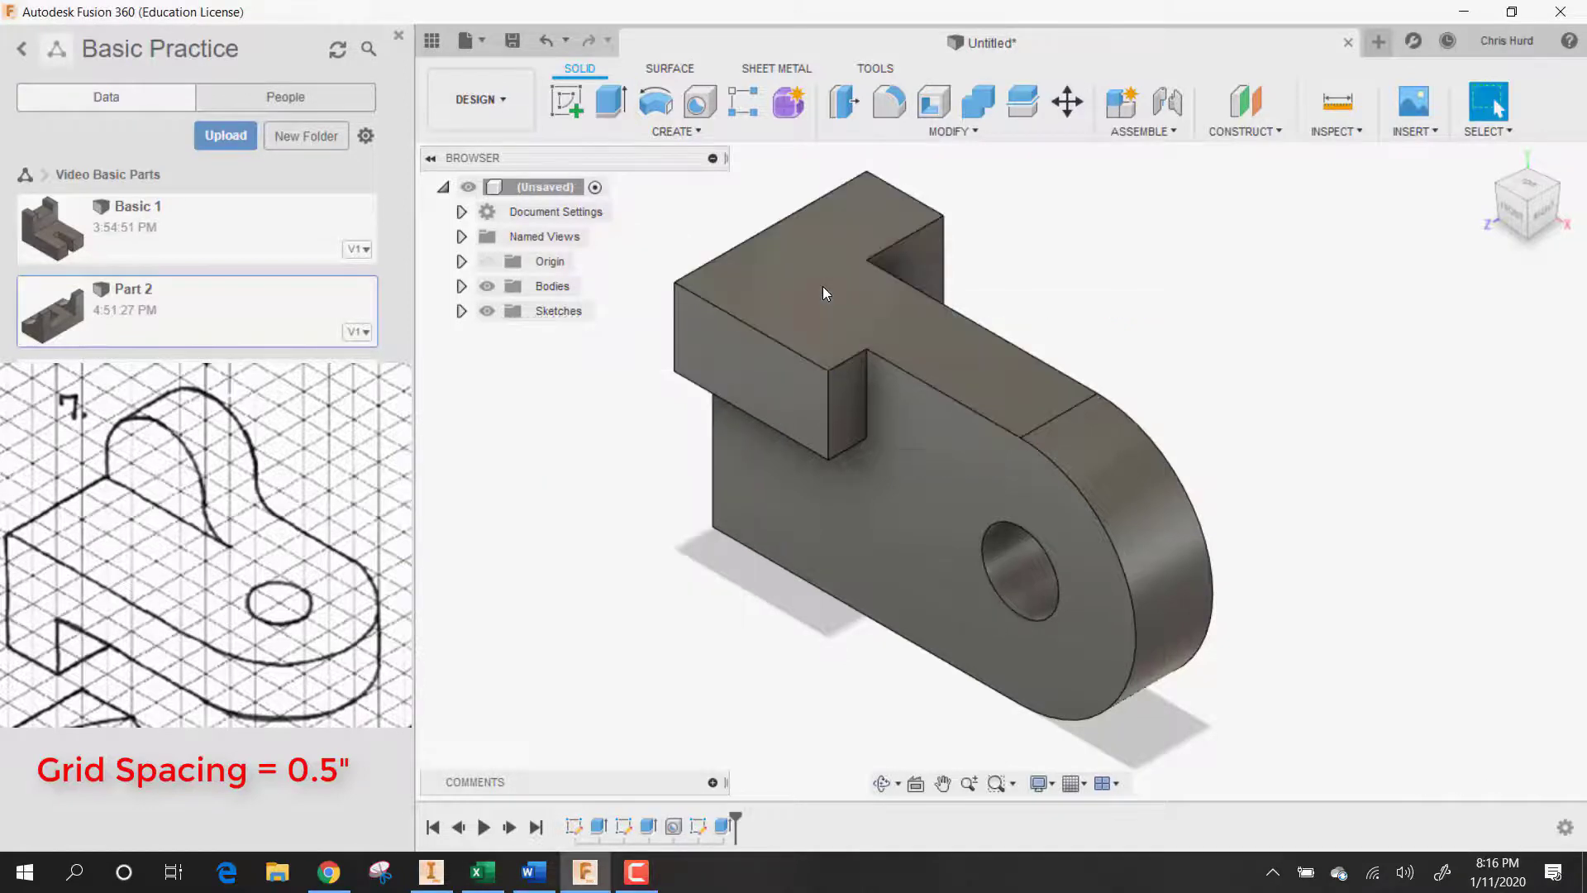
# Step: Sketch a 2 in diameter circle centred on the outer edge of the new block's top face
pyautogui.click(572, 105)
pyautogui.click(761, 315)
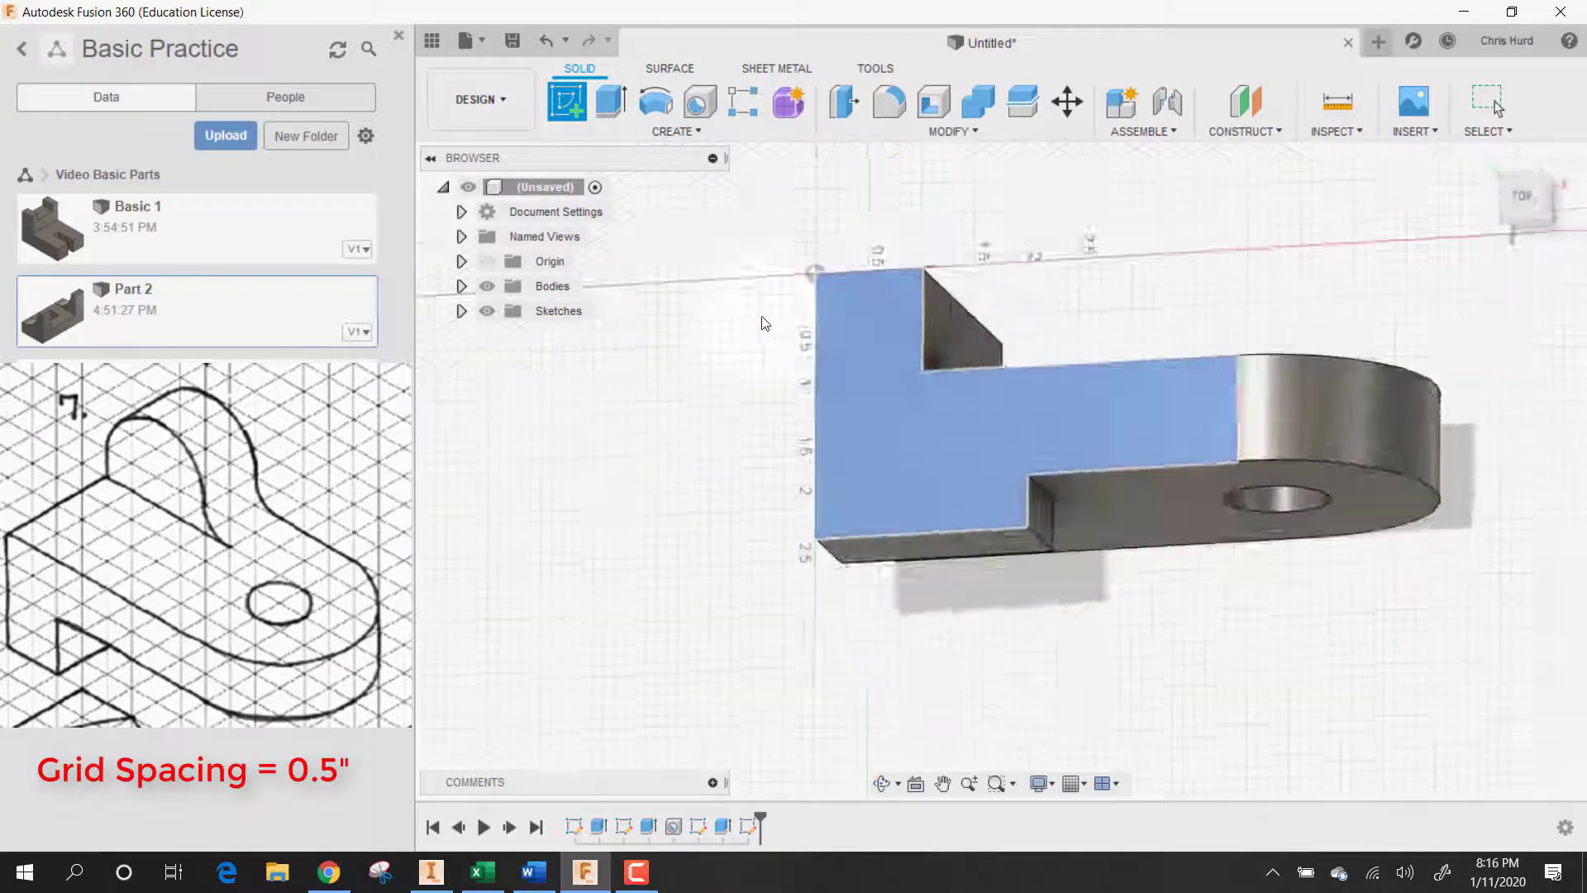
pyautogui.click(655, 105)
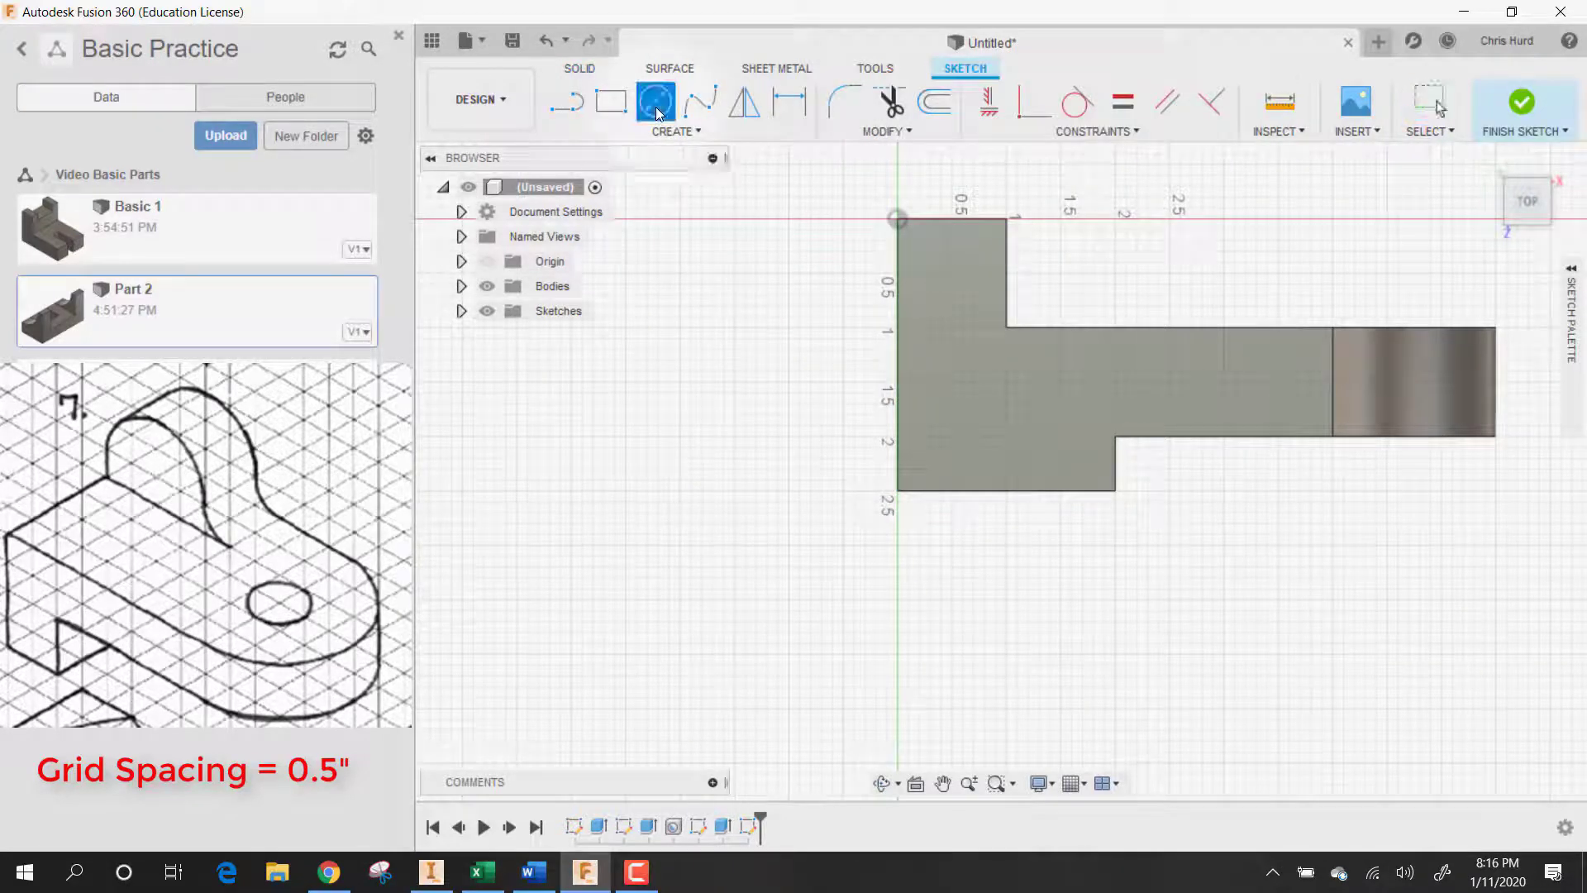
pyautogui.click(1007, 491)
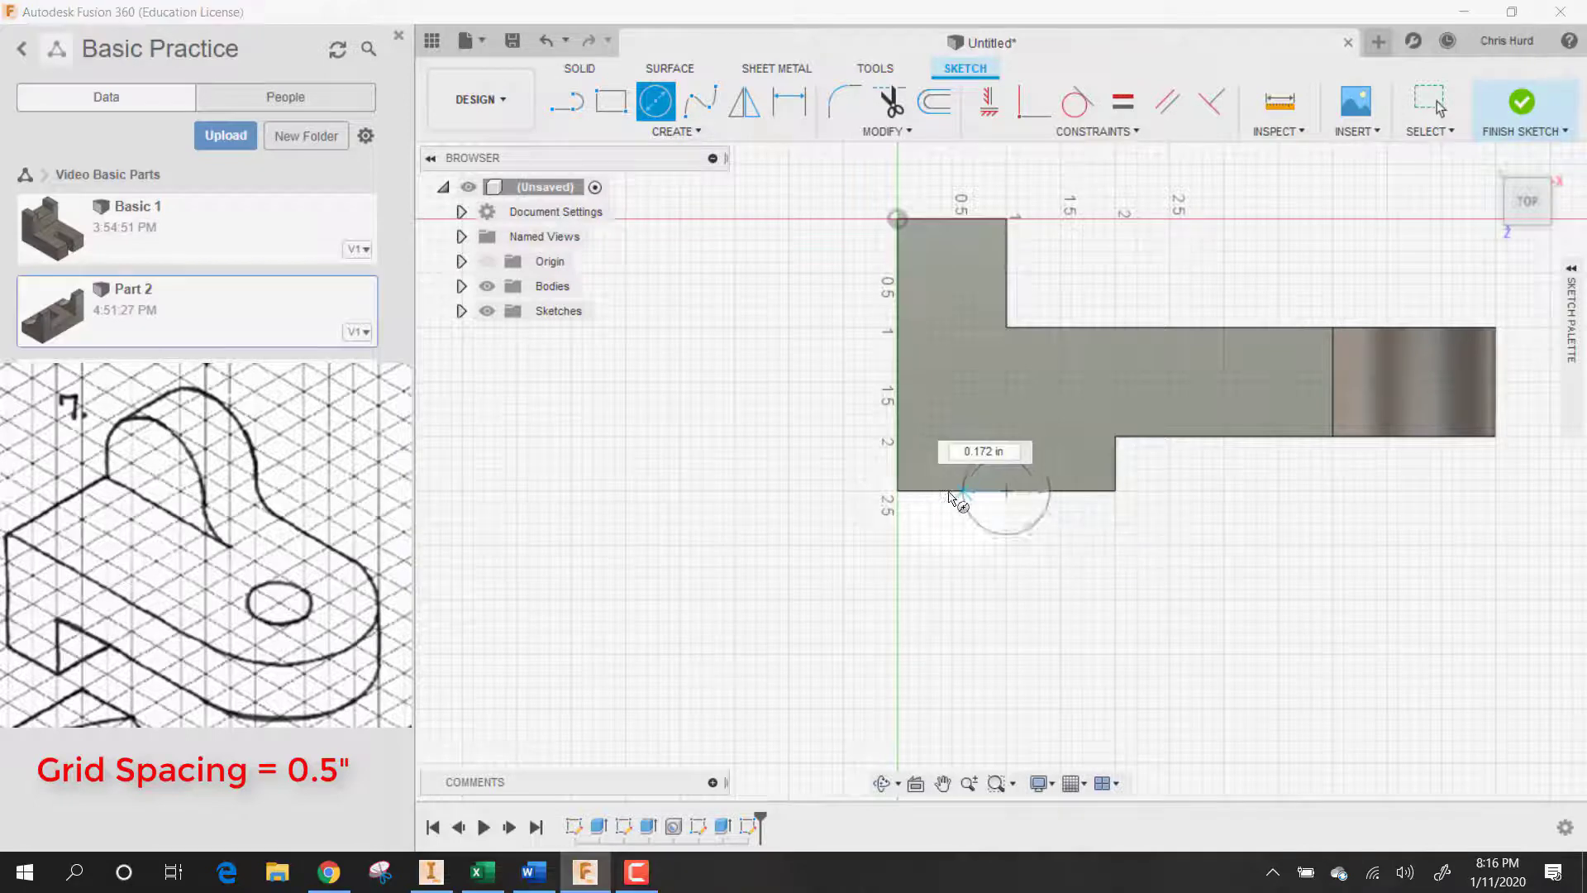
pyautogui.click(901, 494)
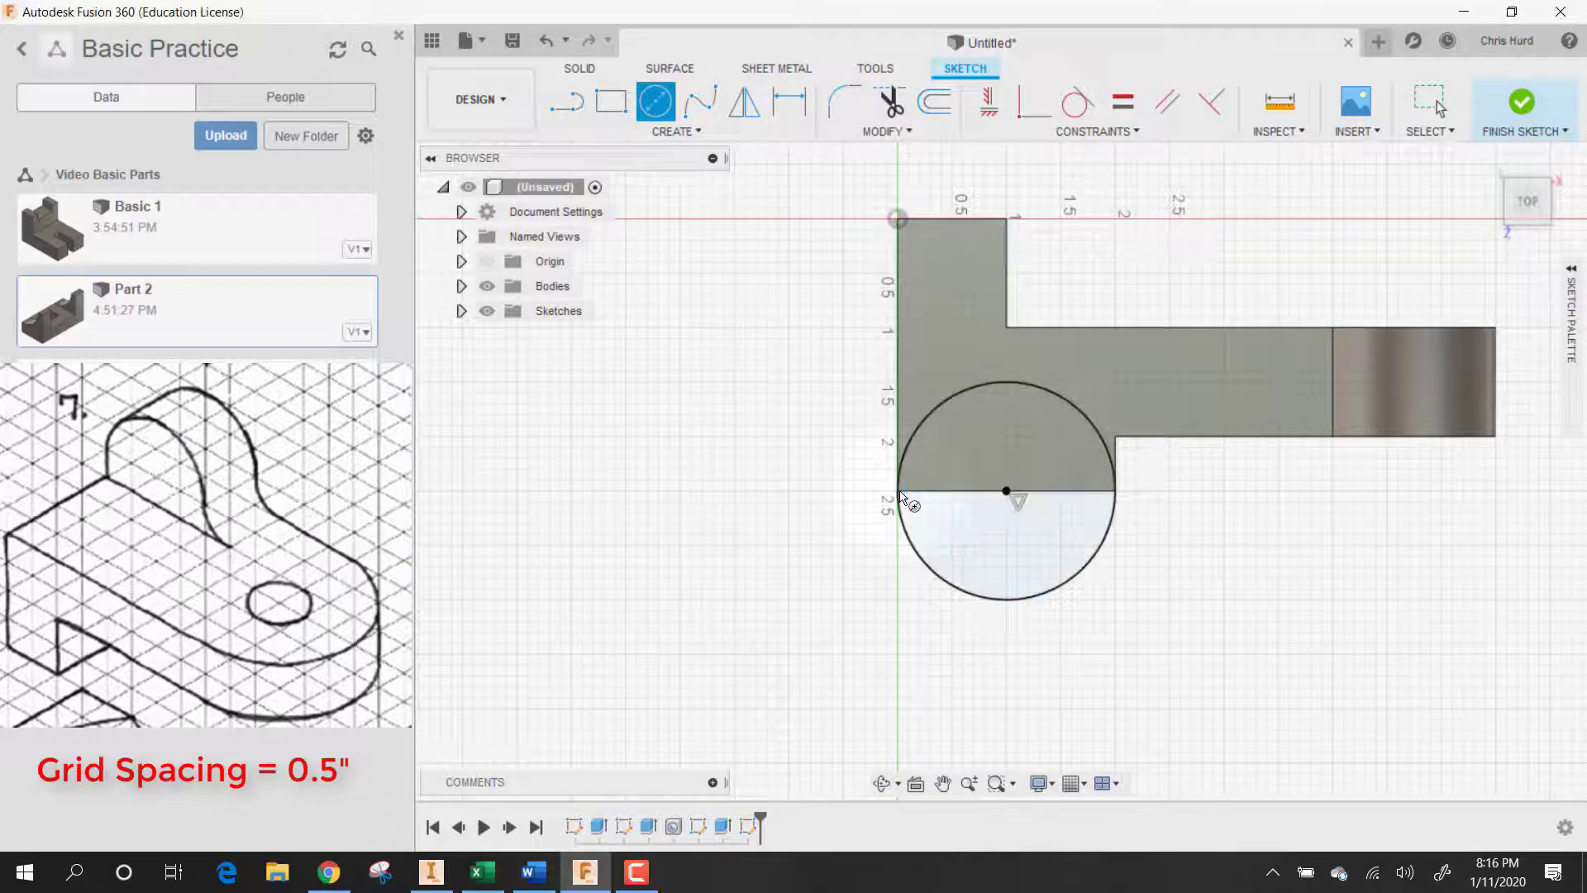
pyautogui.click(982, 550)
pyautogui.rightClick(984, 555)
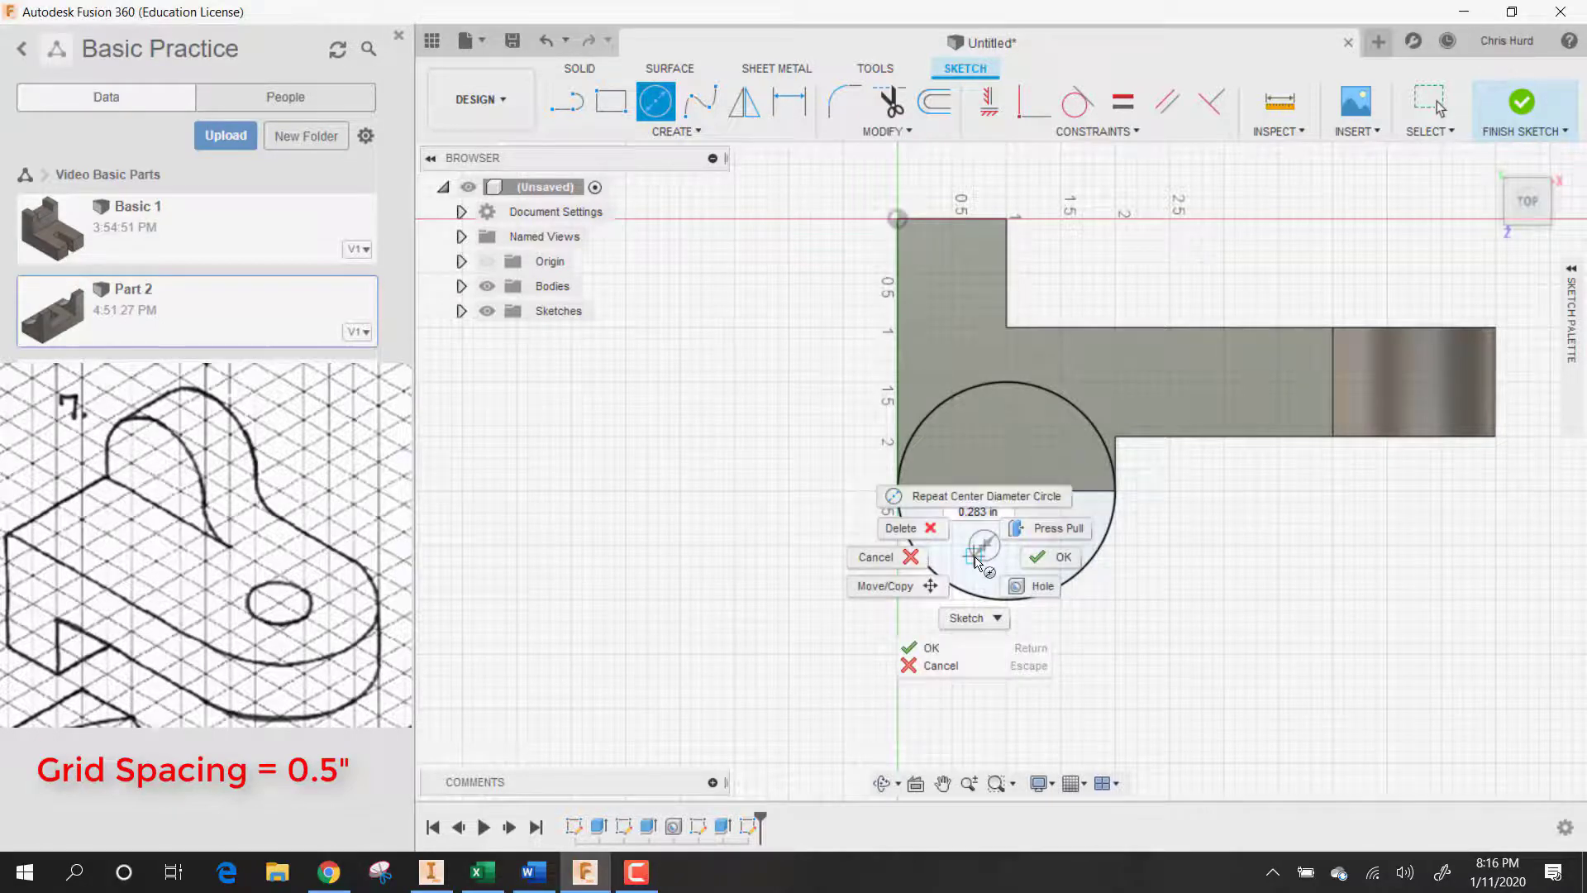
pyautogui.click(1058, 536)
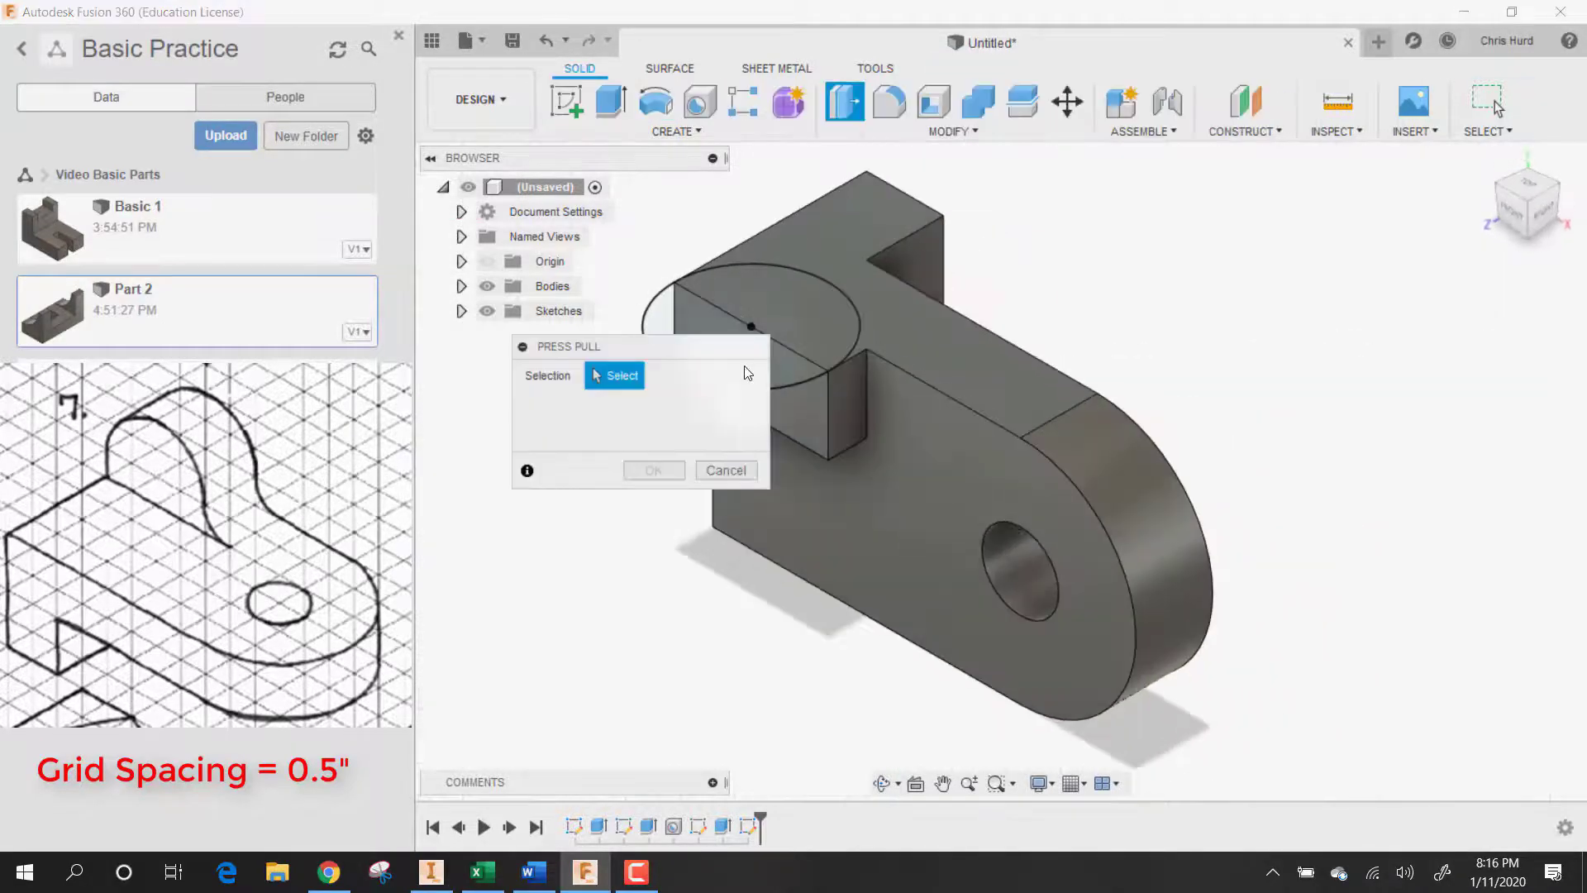
# Step: Extrude the outer half-circle profile -1 in and join it to round the tab's top
pyautogui.click(708, 329)
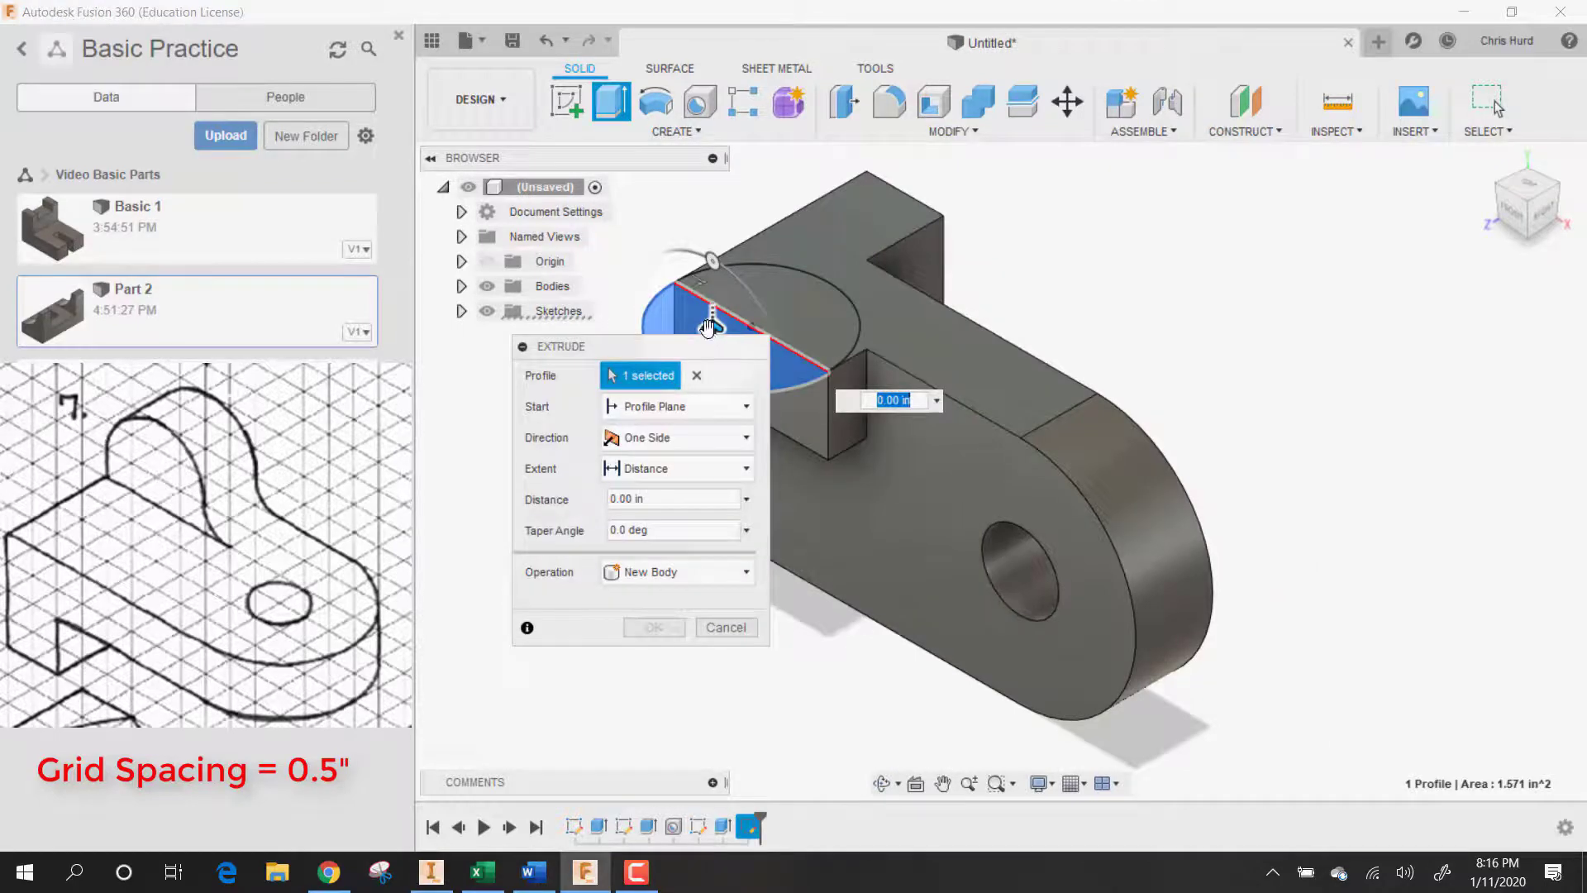
pyautogui.moveTo(707, 329); pyautogui.dragTo(705, 356)
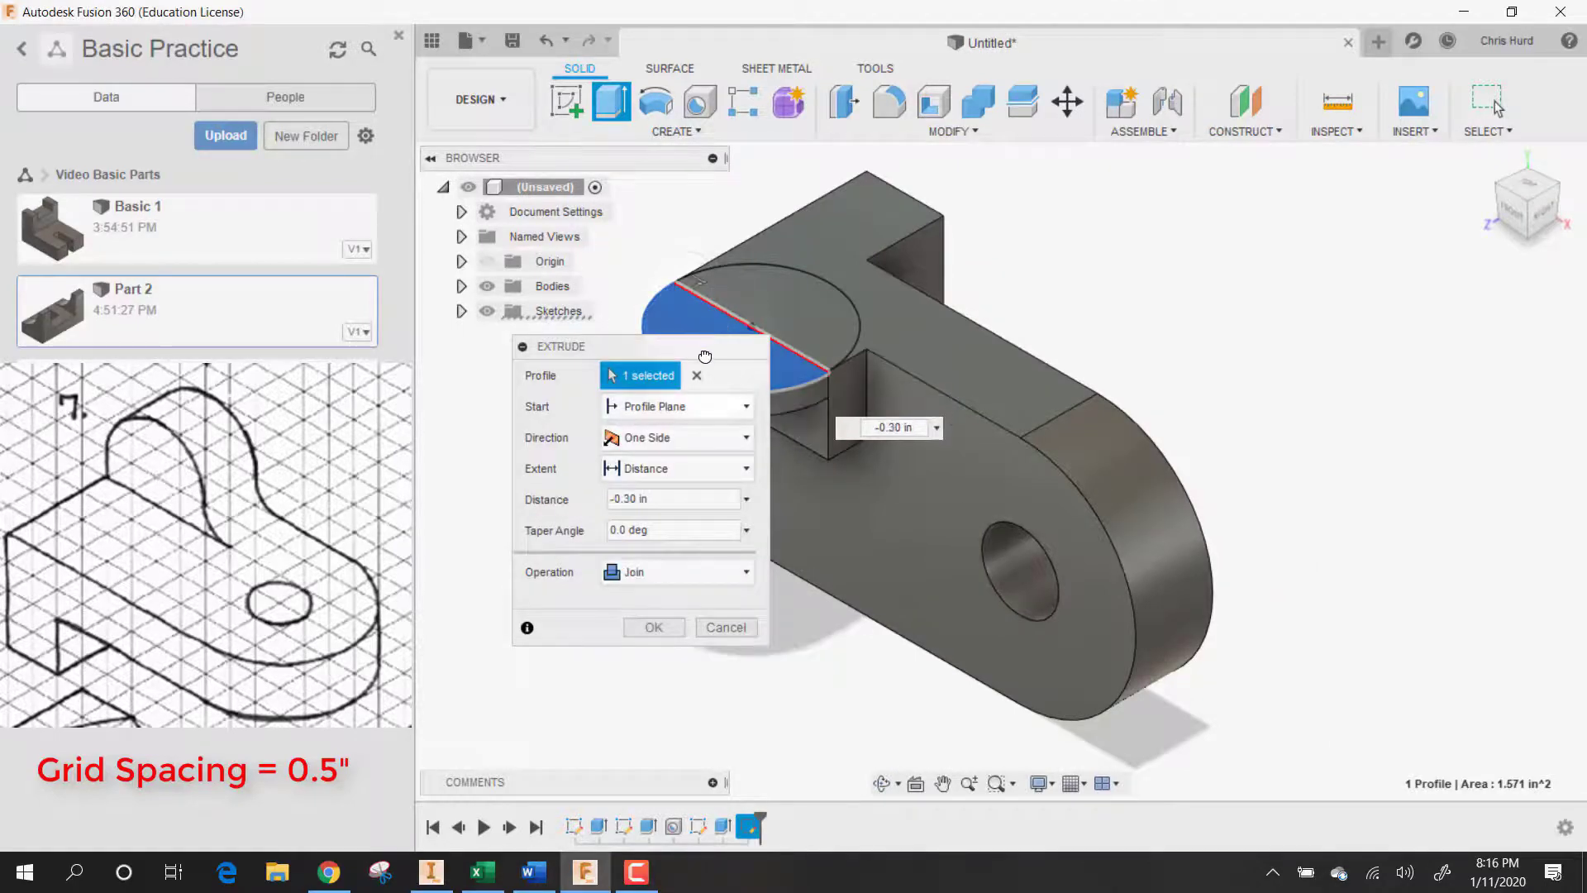
pyautogui.write('-1')
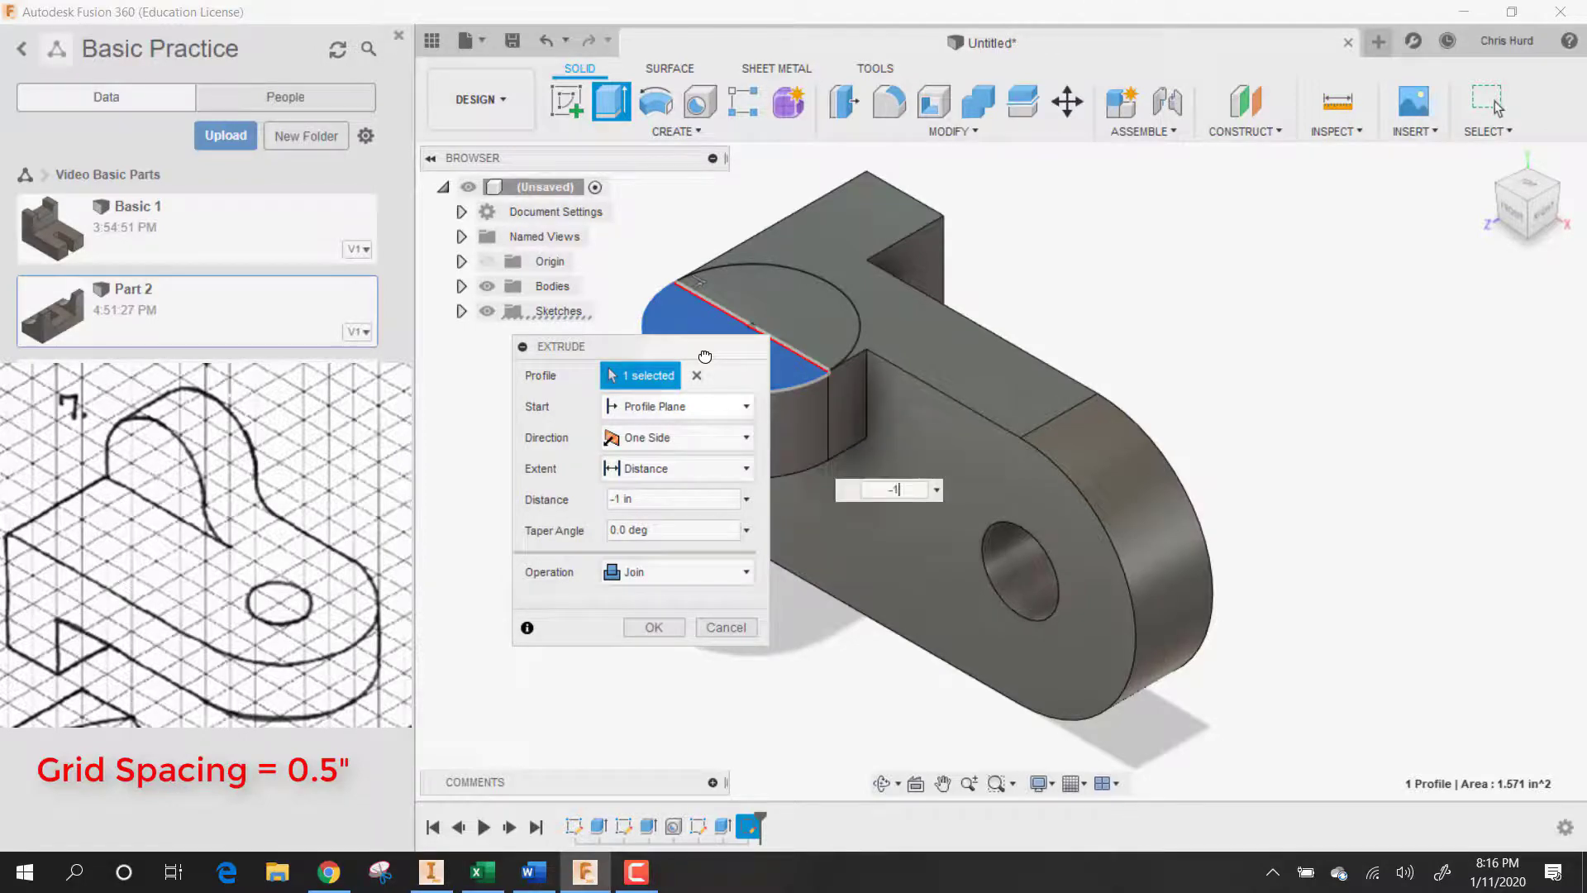
pyautogui.click(649, 627)
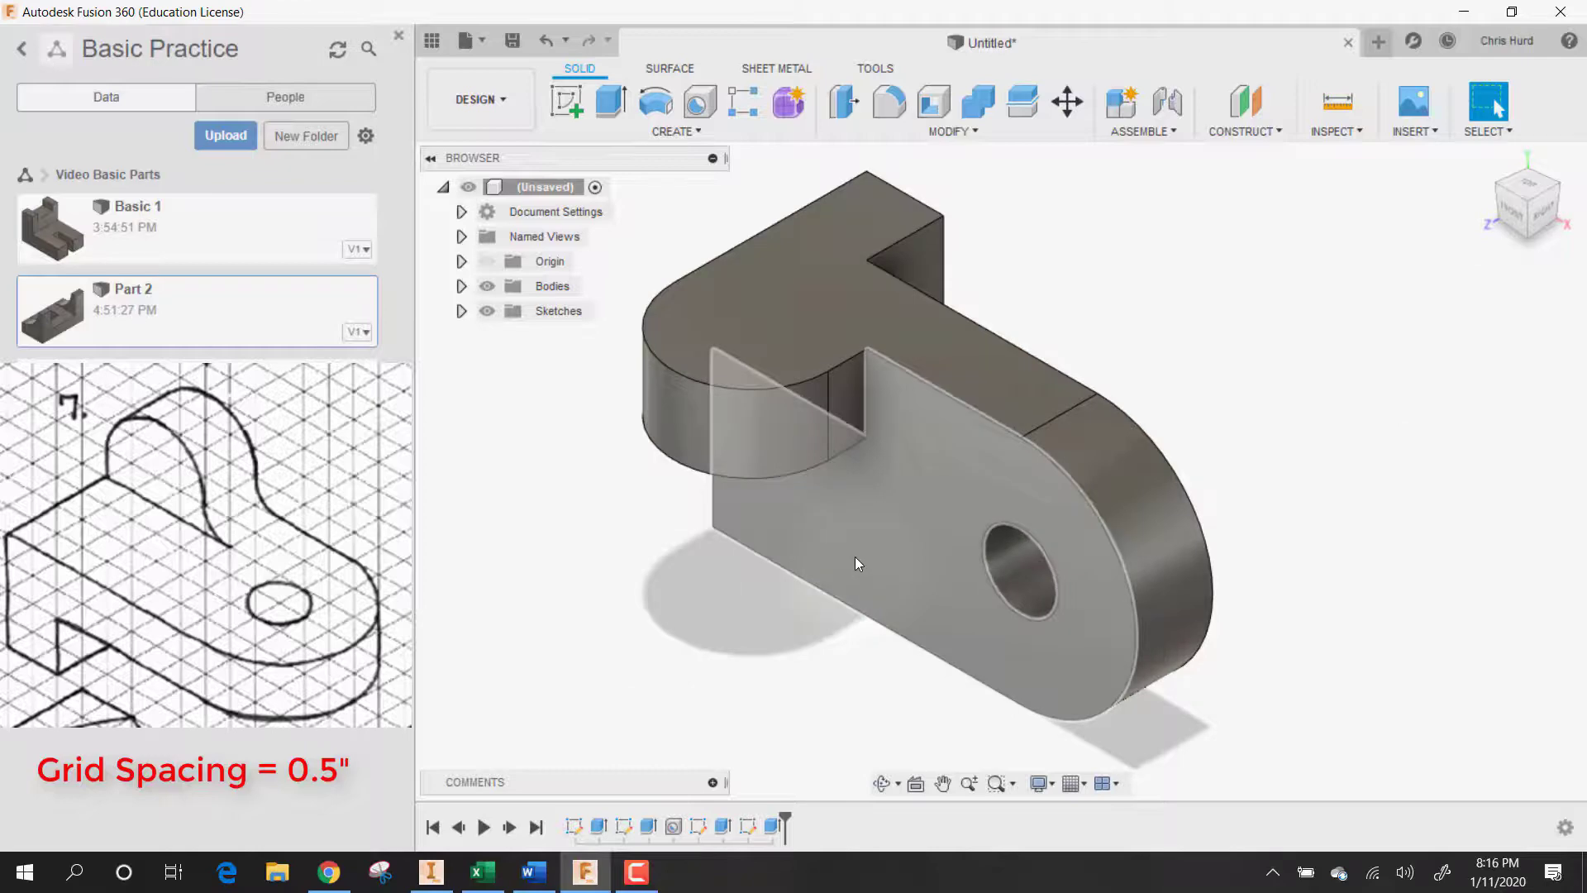
# Step: Fillet the edge where the upright tab meets the base with a 0.5 in radius
pyautogui.keyDown('shift'); pyautogui.moveTo(855, 557); pyautogui.dragTo(855, 558, button='middle'); pyautogui.keyUp('shift')
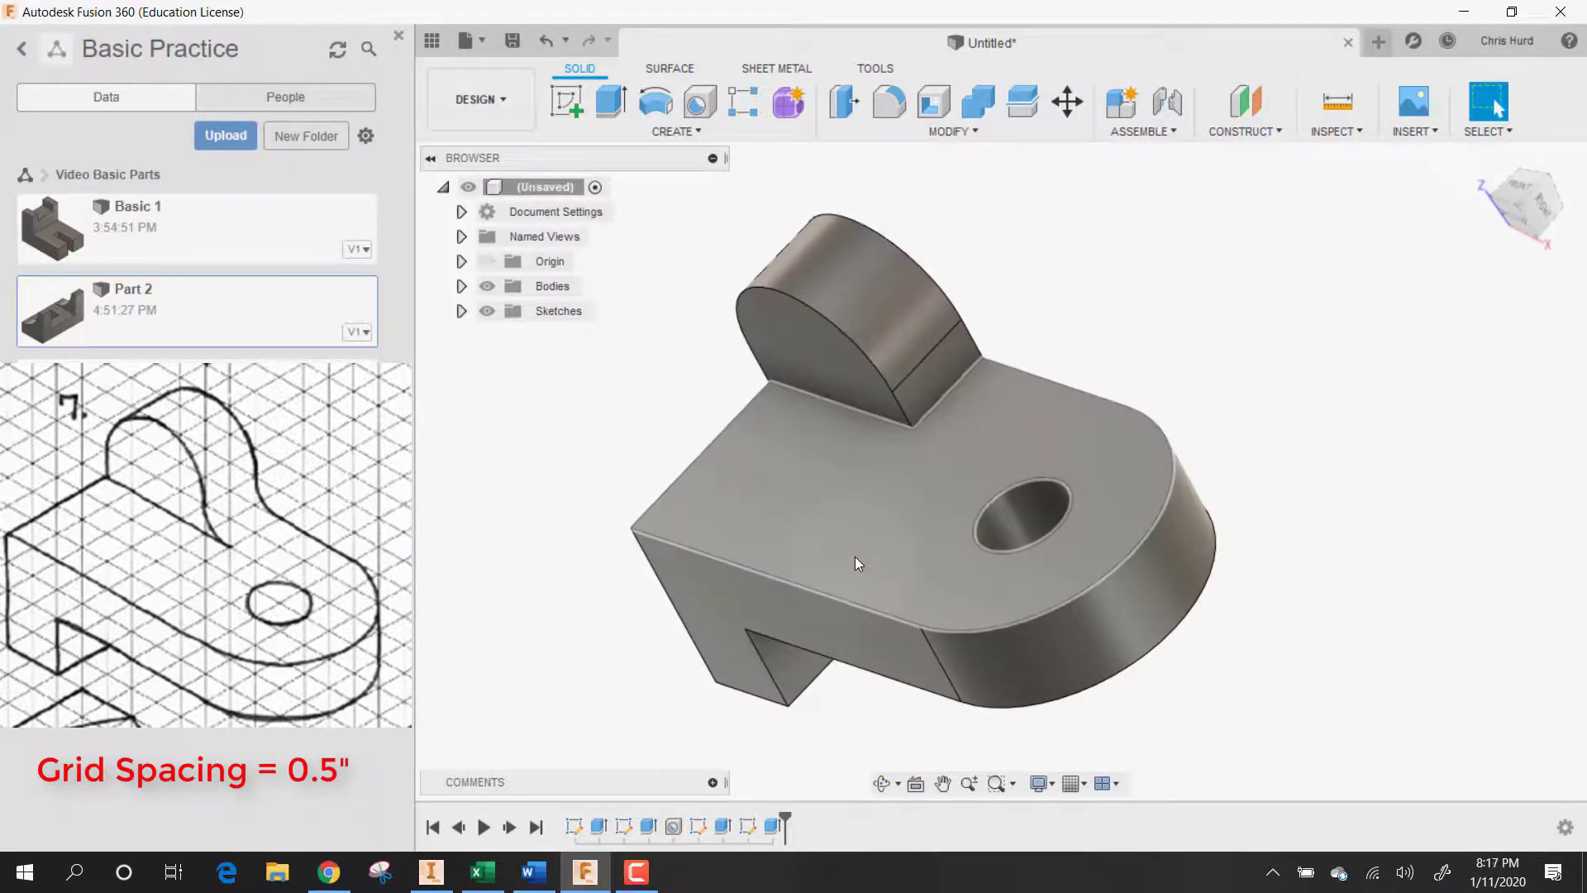
pyautogui.click(892, 102)
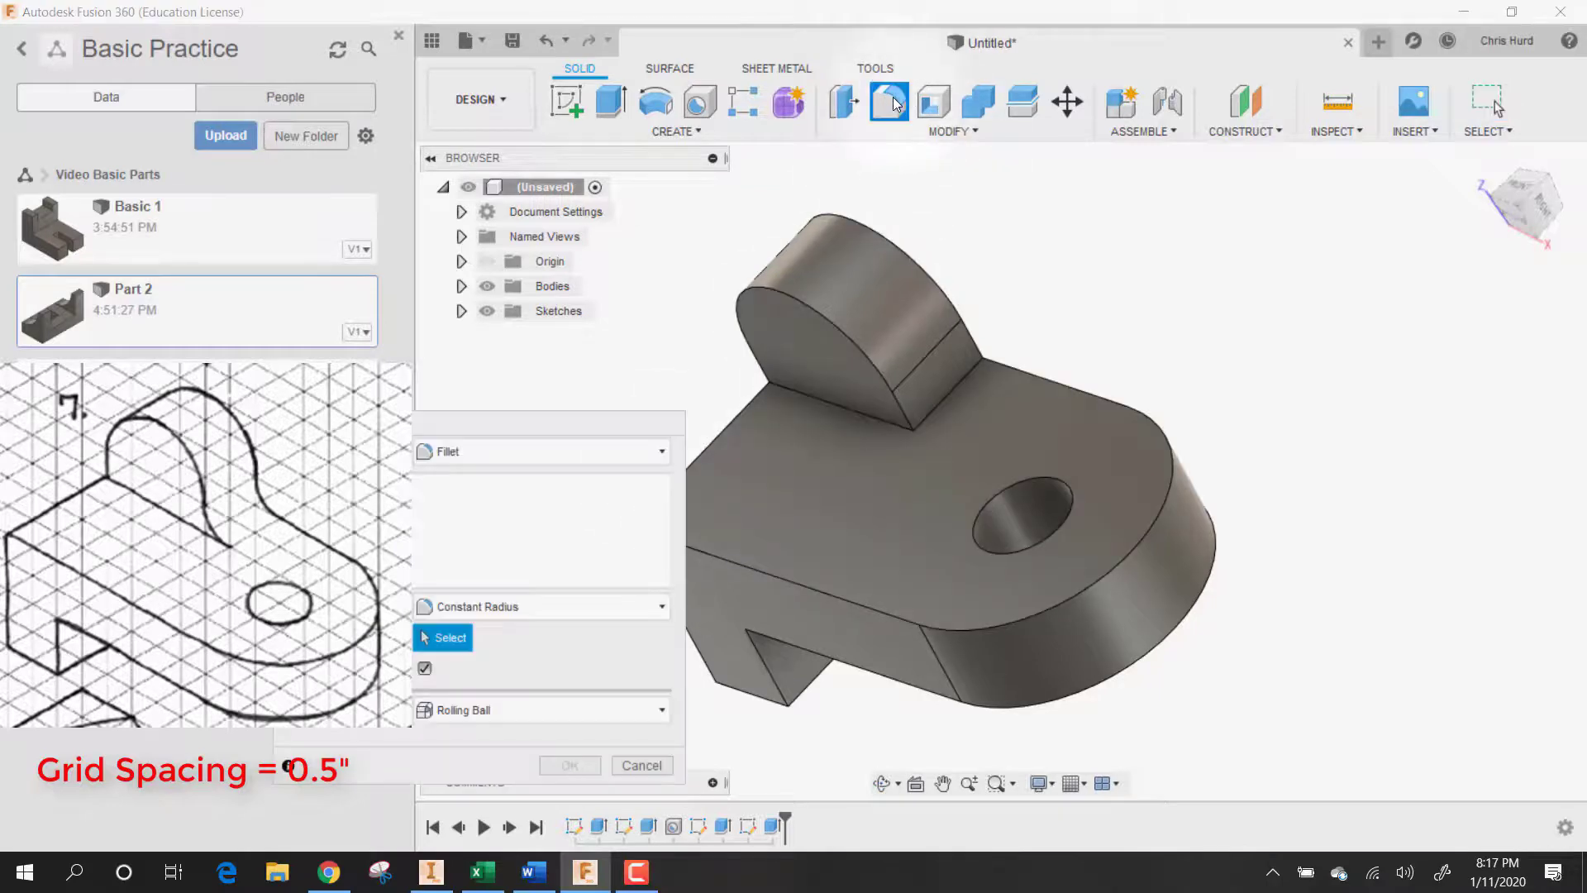
pyautogui.click(955, 380)
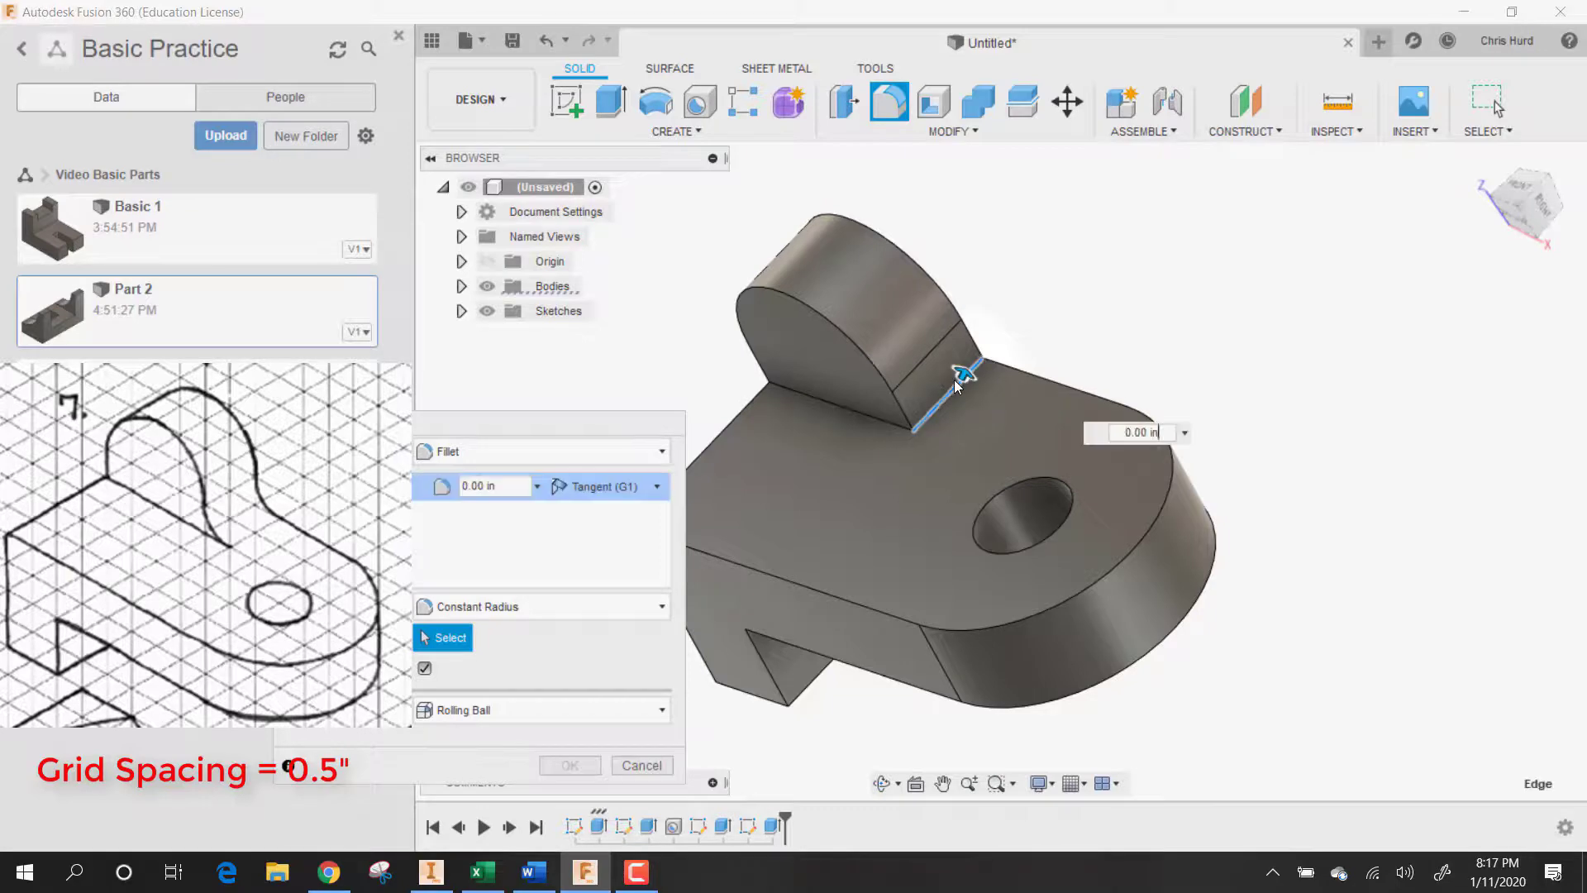
pyautogui.click(1133, 432)
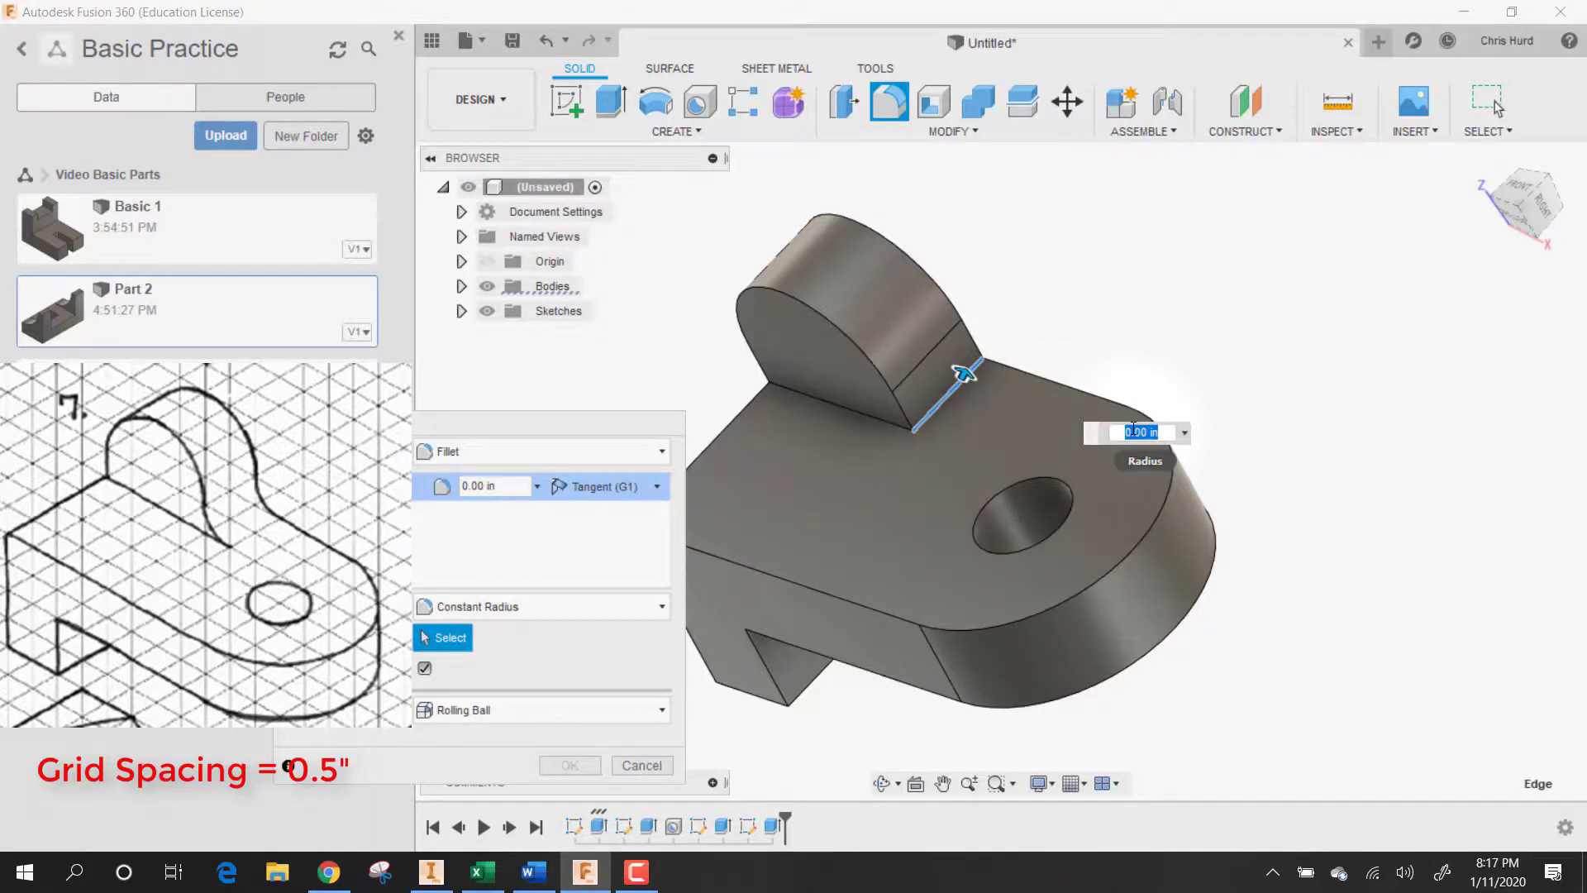
pyautogui.write('.5')
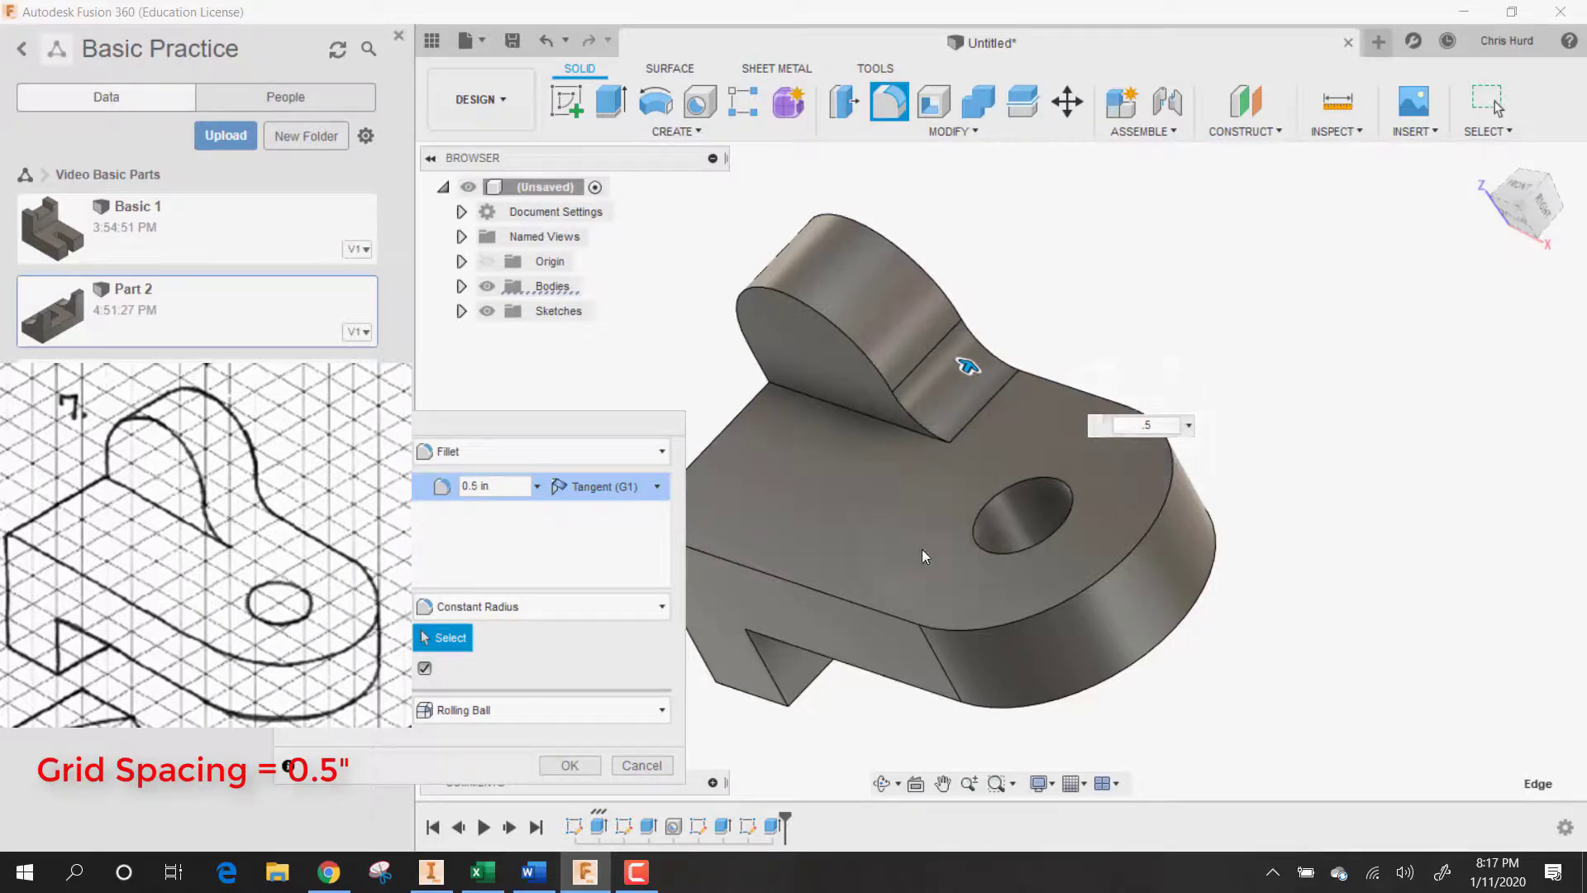
pyautogui.click(569, 766)
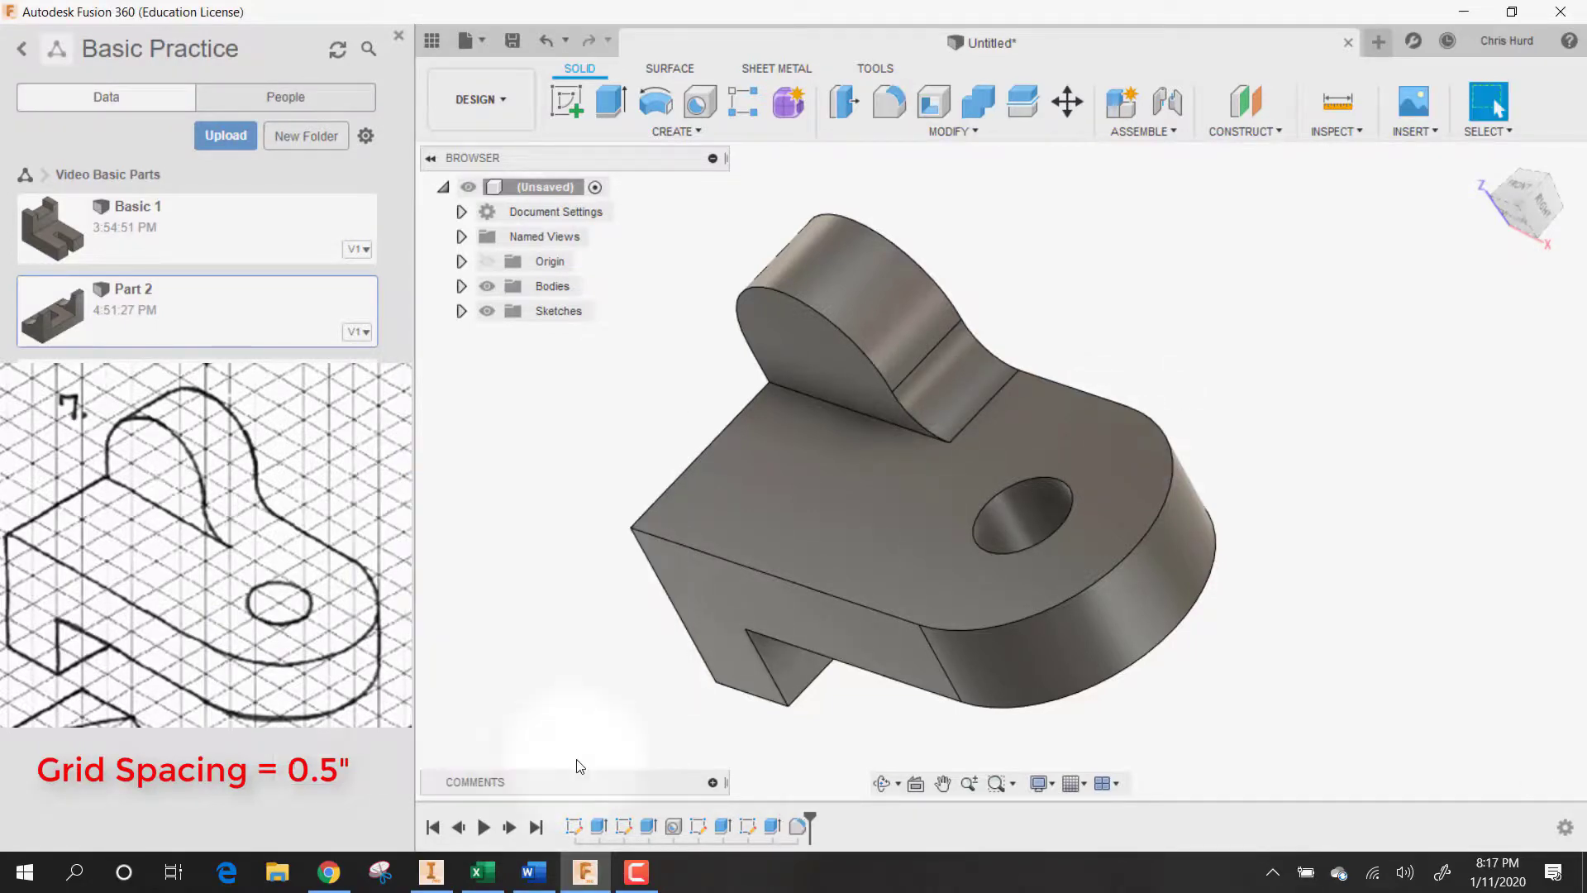
# Step: Return the view of the filleted bracket to the ViewCube's home orientation
pyautogui.click(1492, 156)
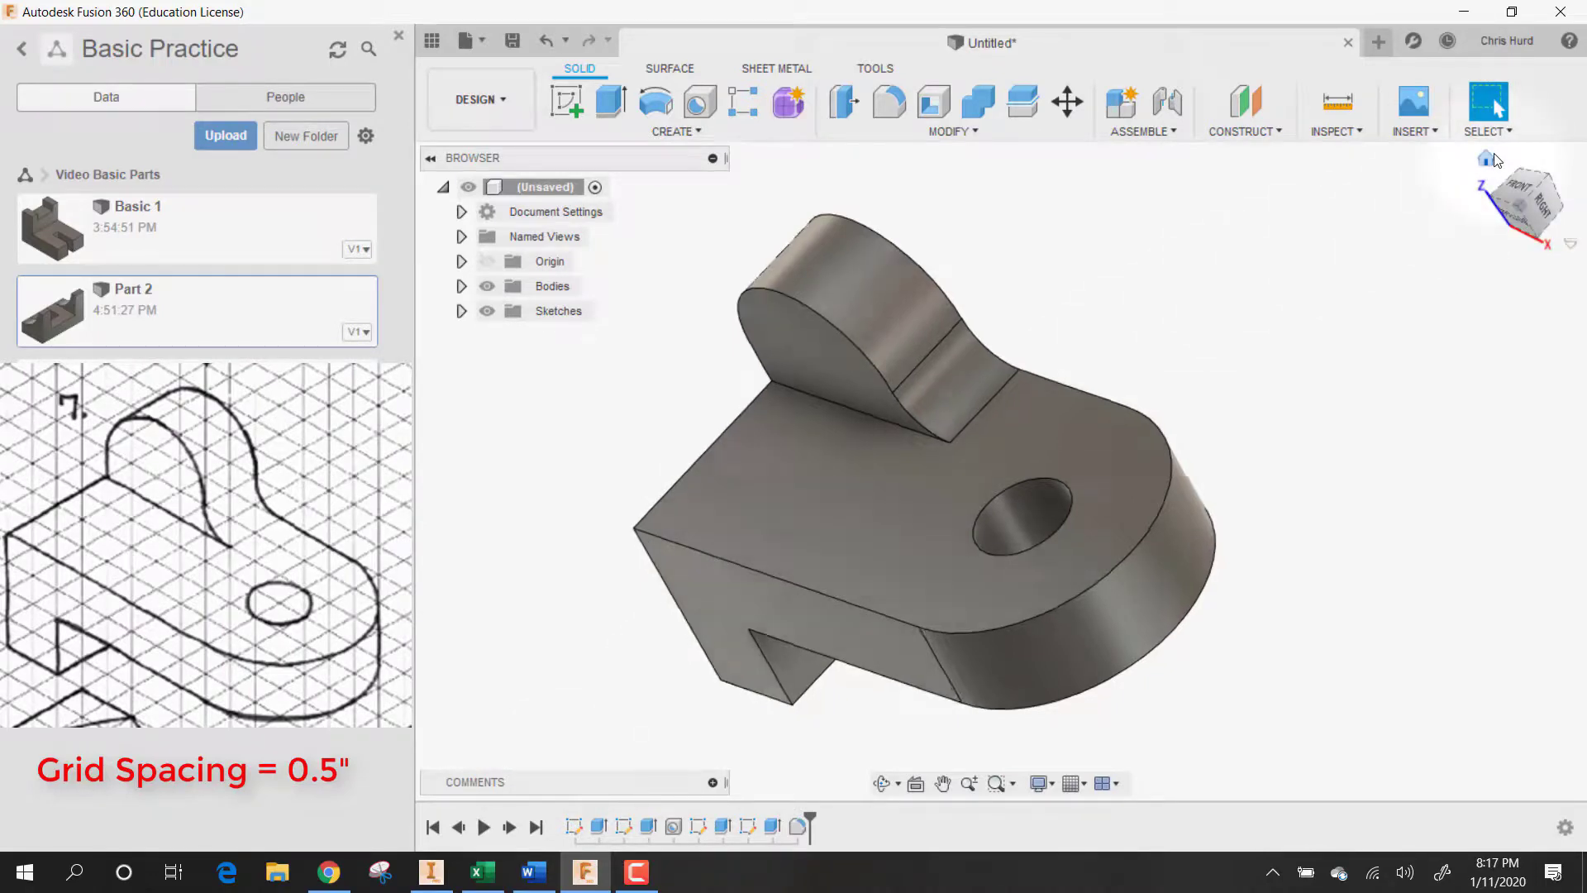